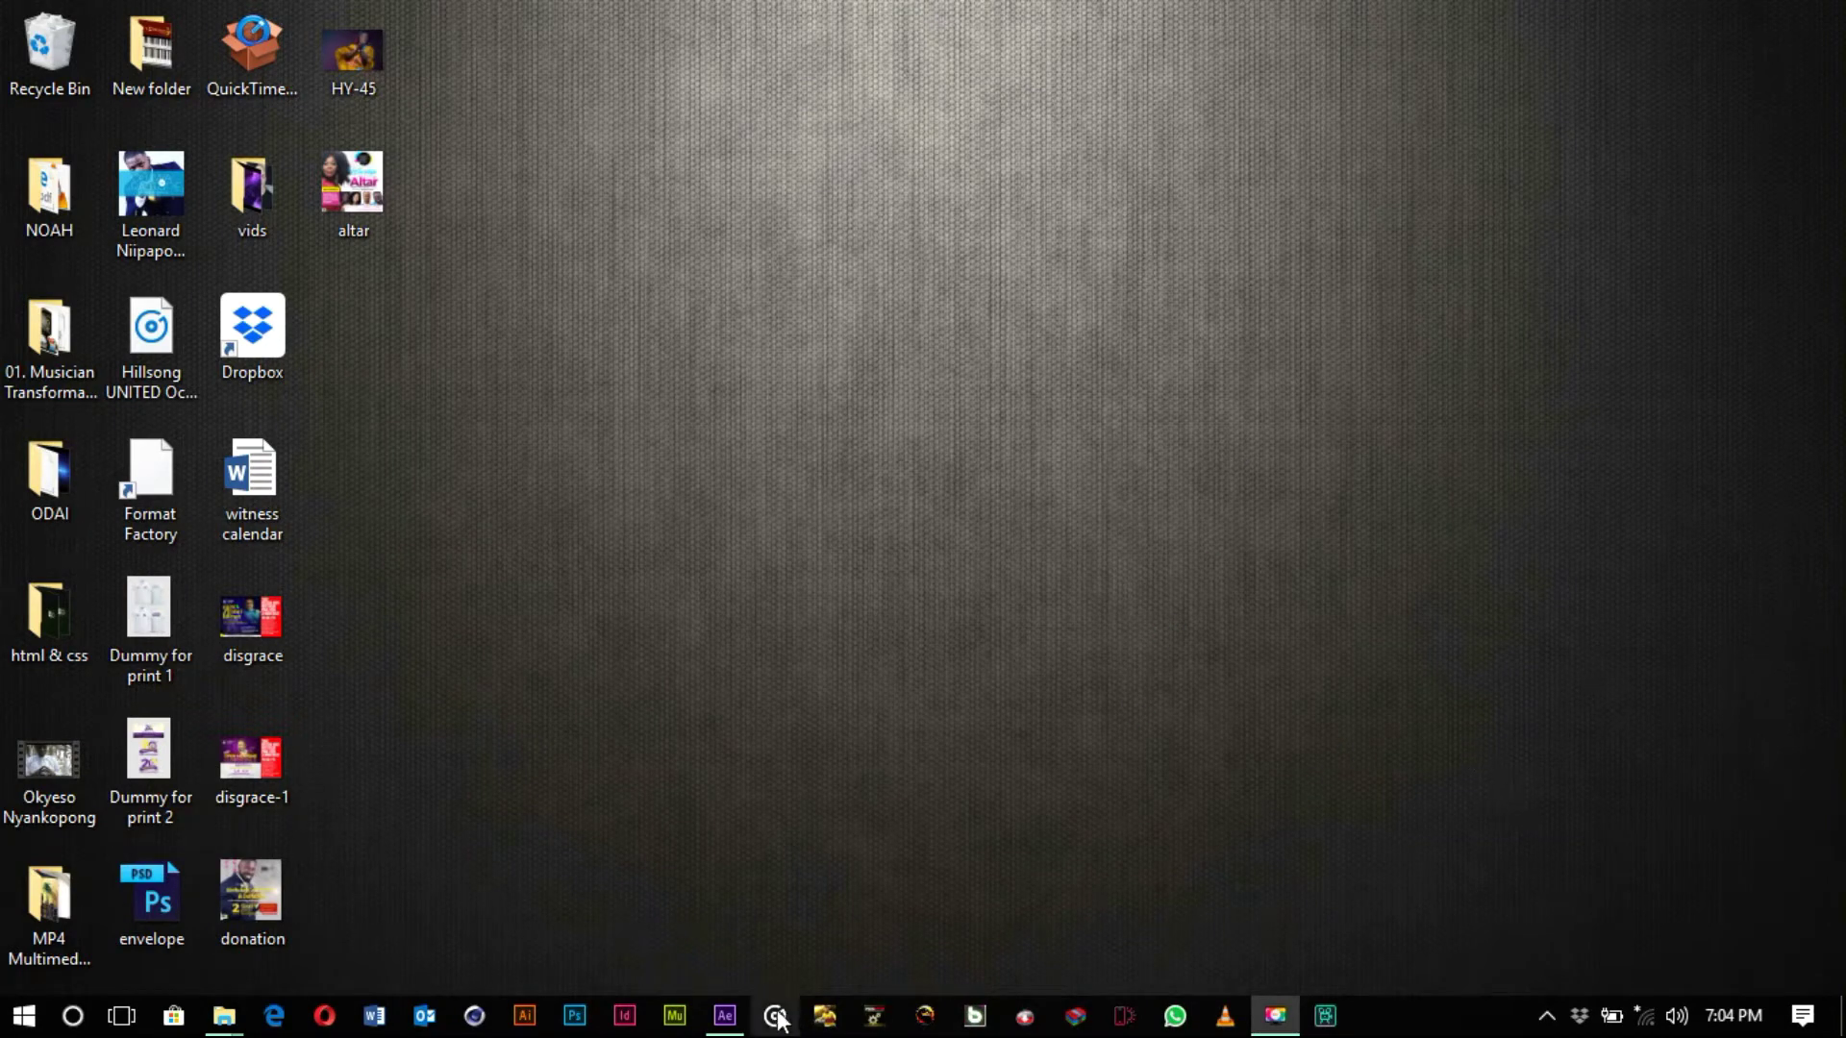
- Create a new 1280×720, 29.97 fps composition named Comp 1
mouse_move(741, 1021)
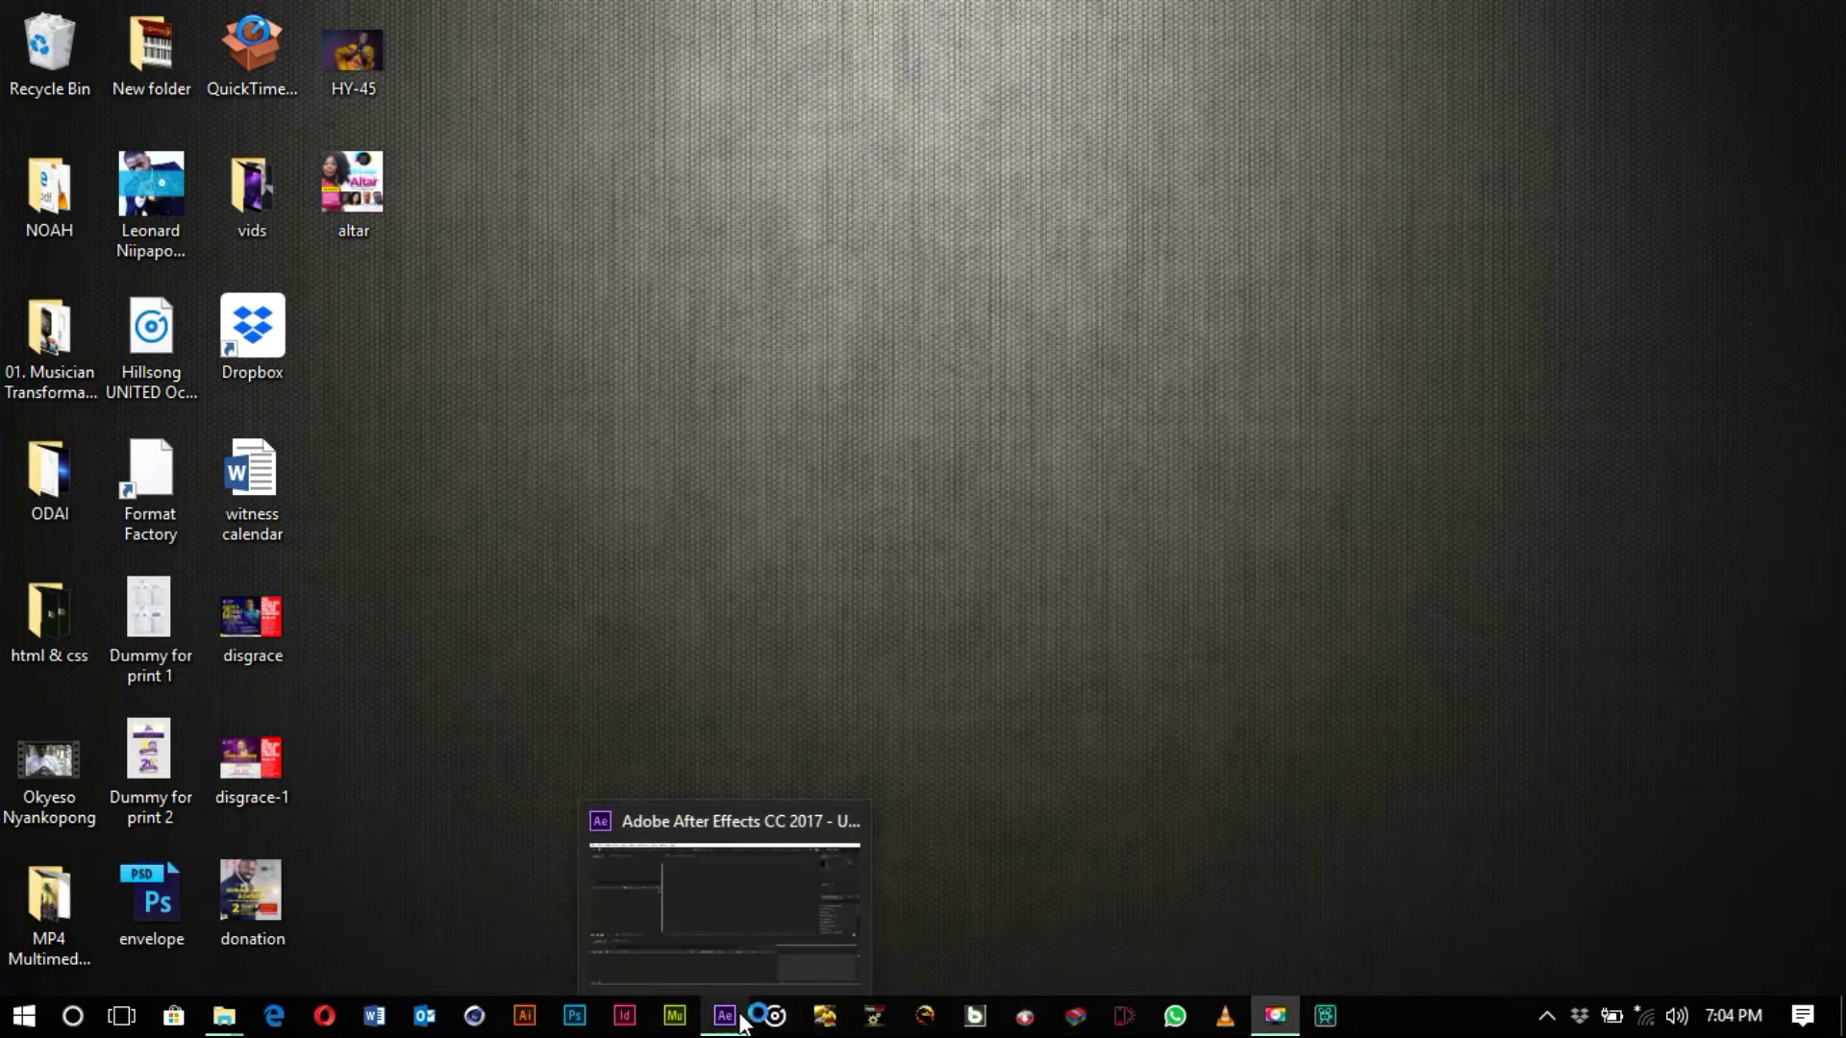
click(741, 1021)
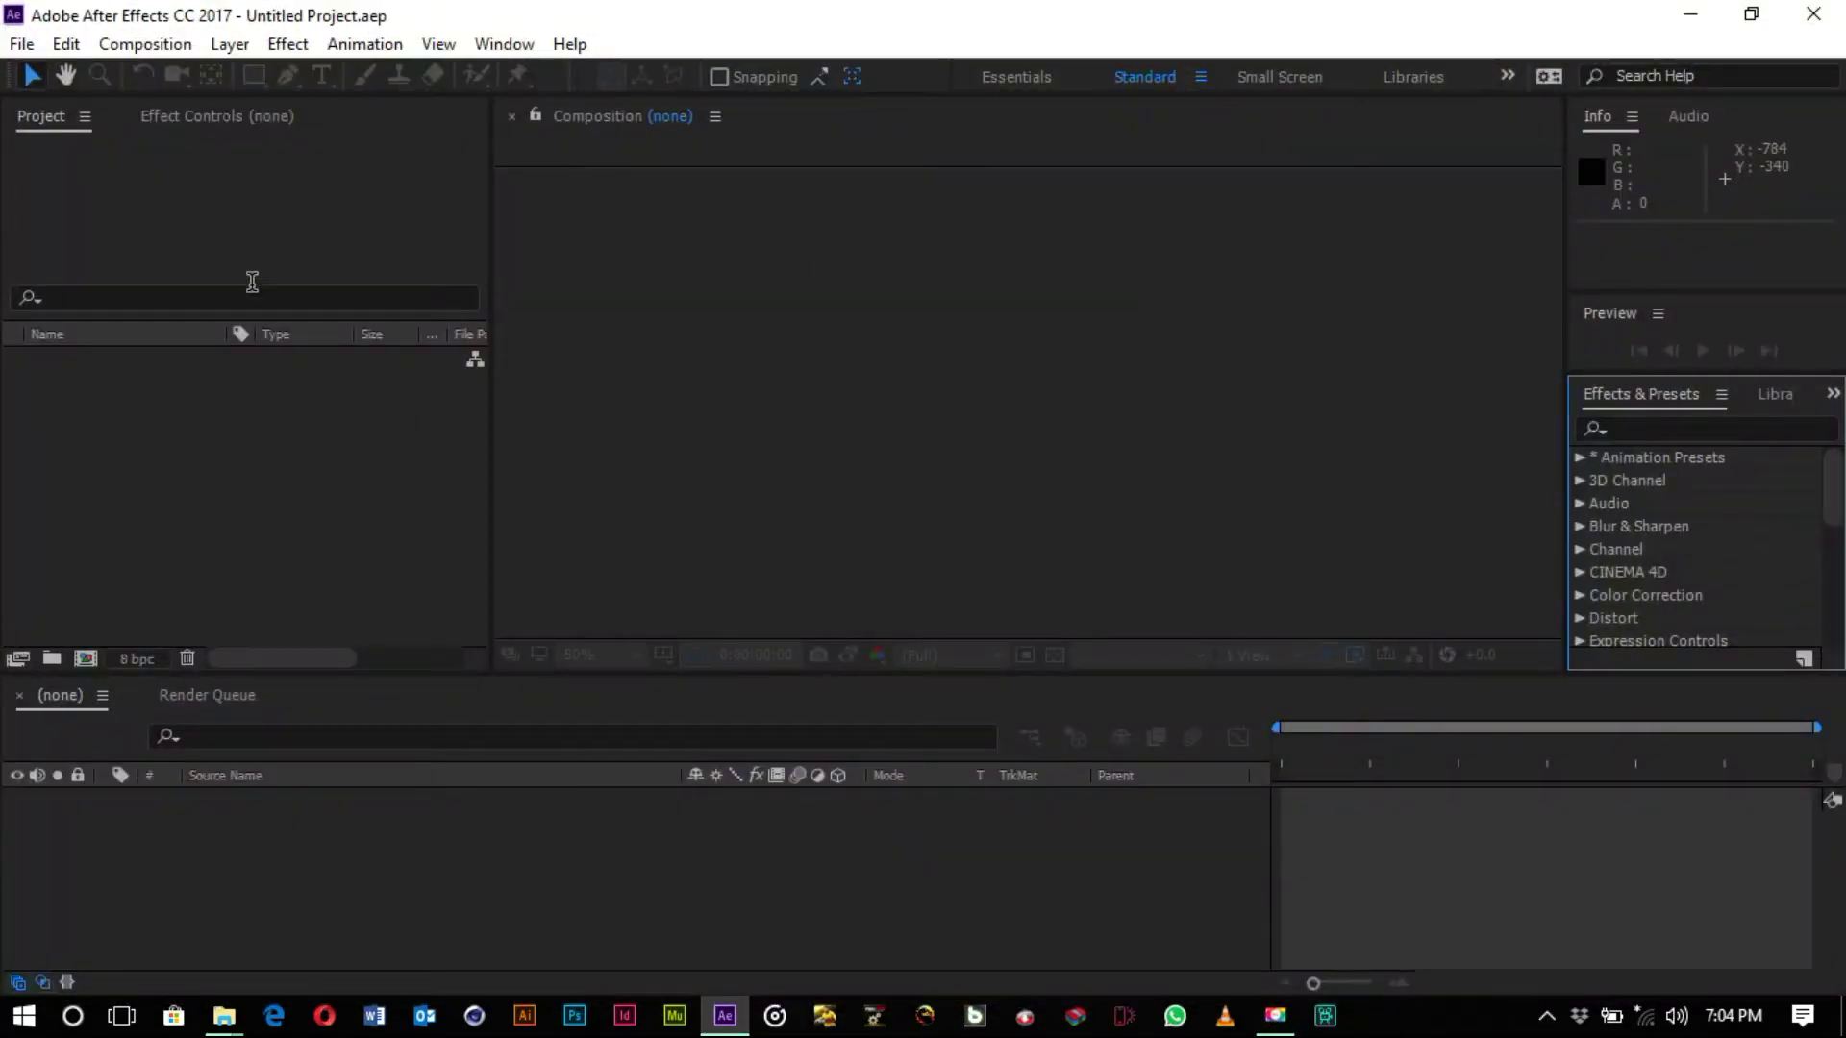
click(149, 46)
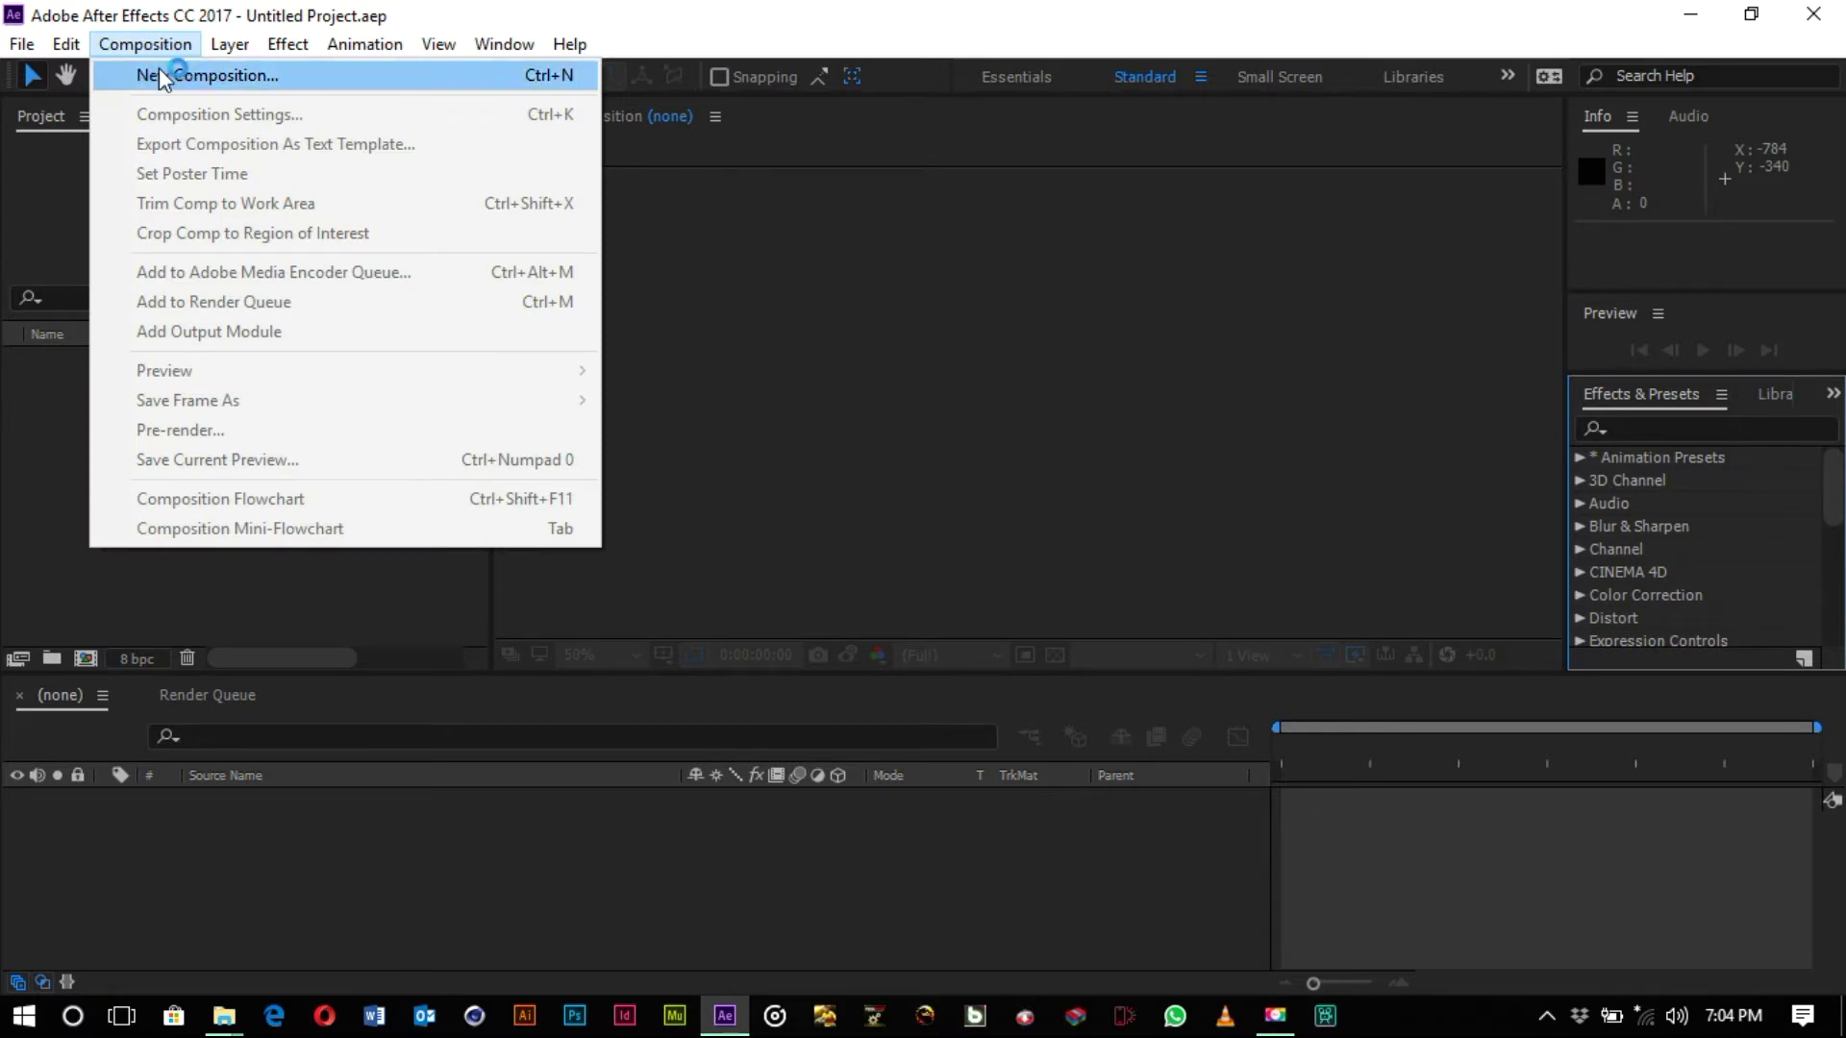
click(159, 73)
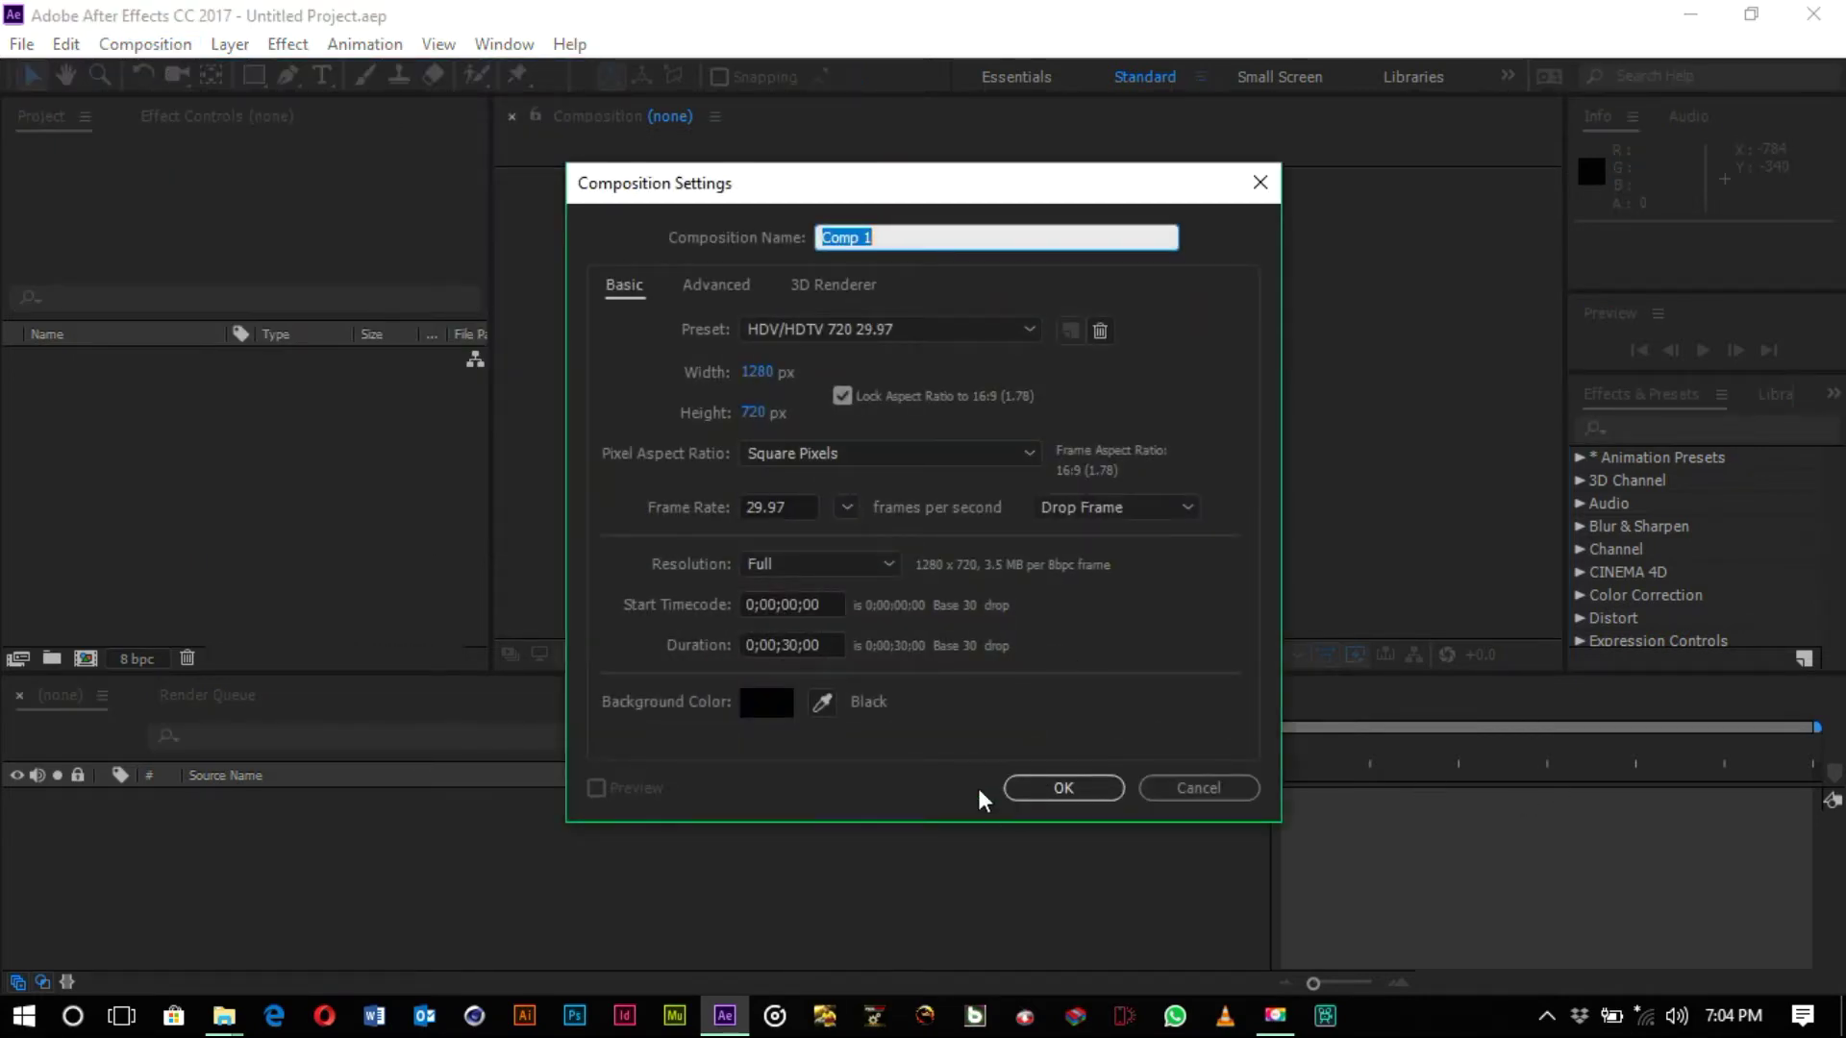
click(1057, 790)
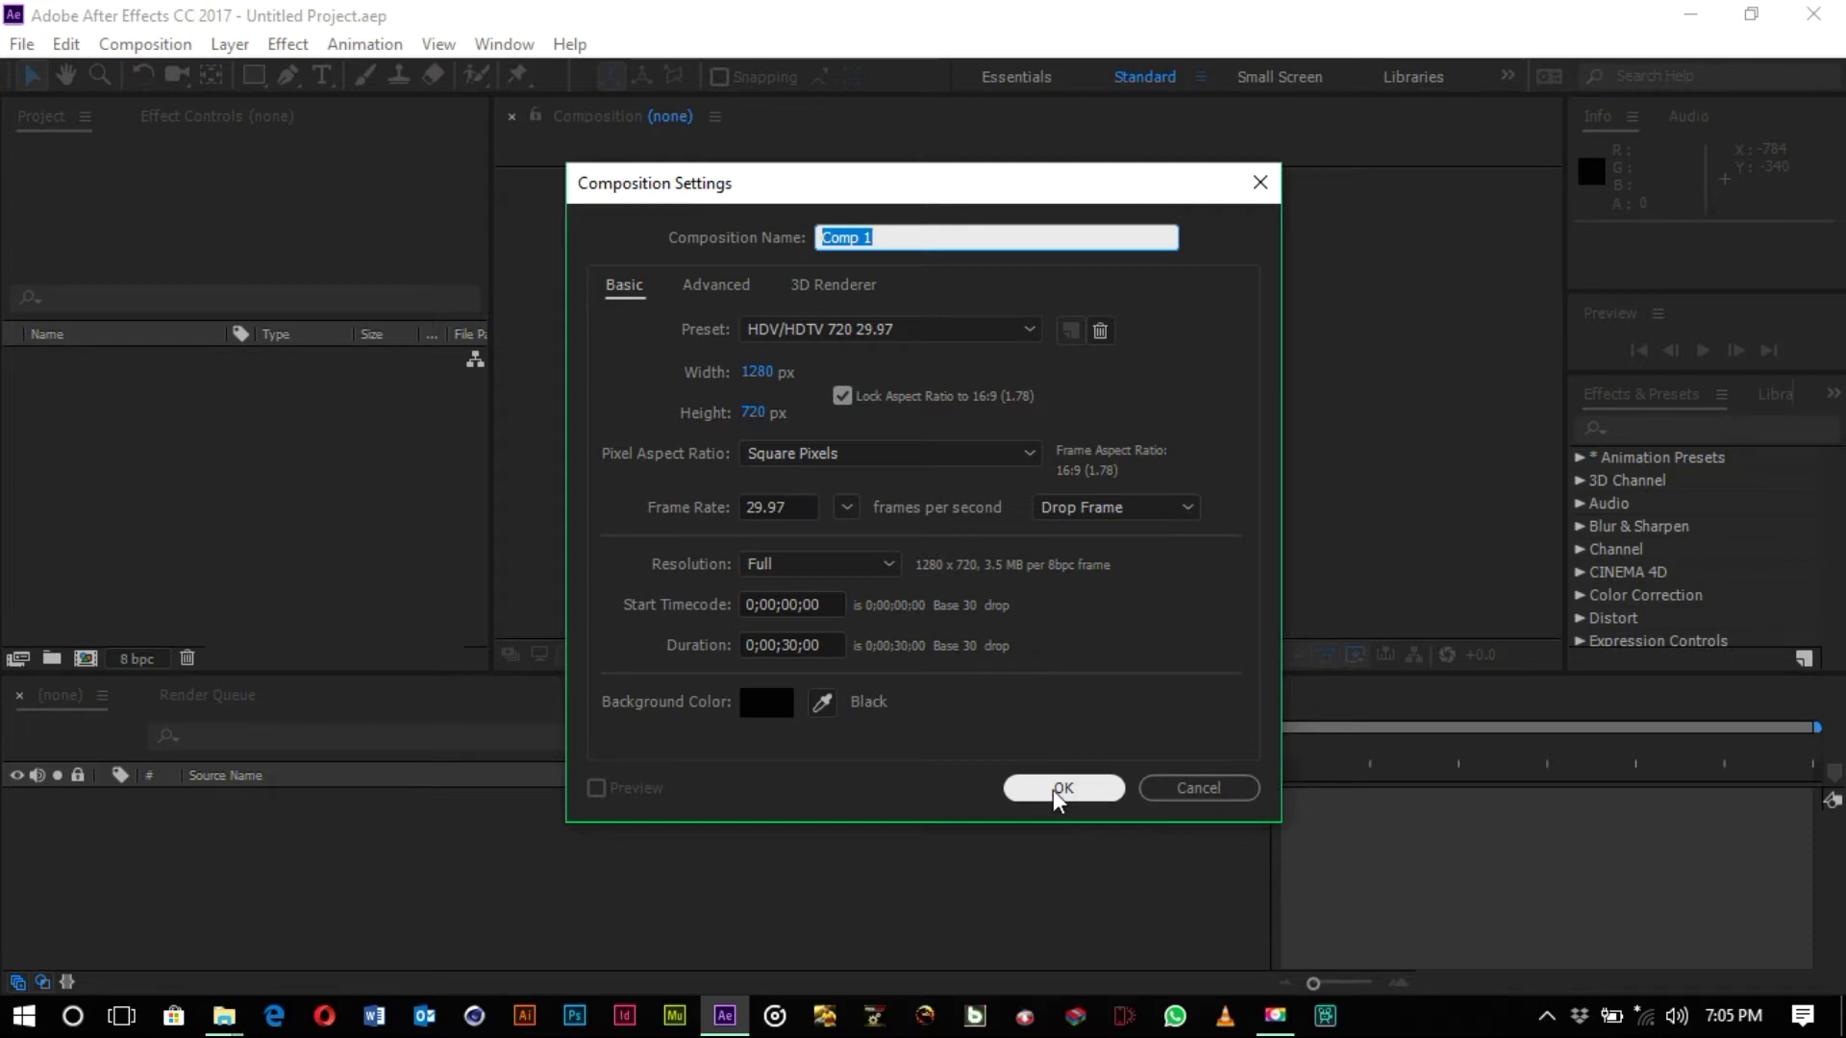
click(1056, 790)
click(1057, 789)
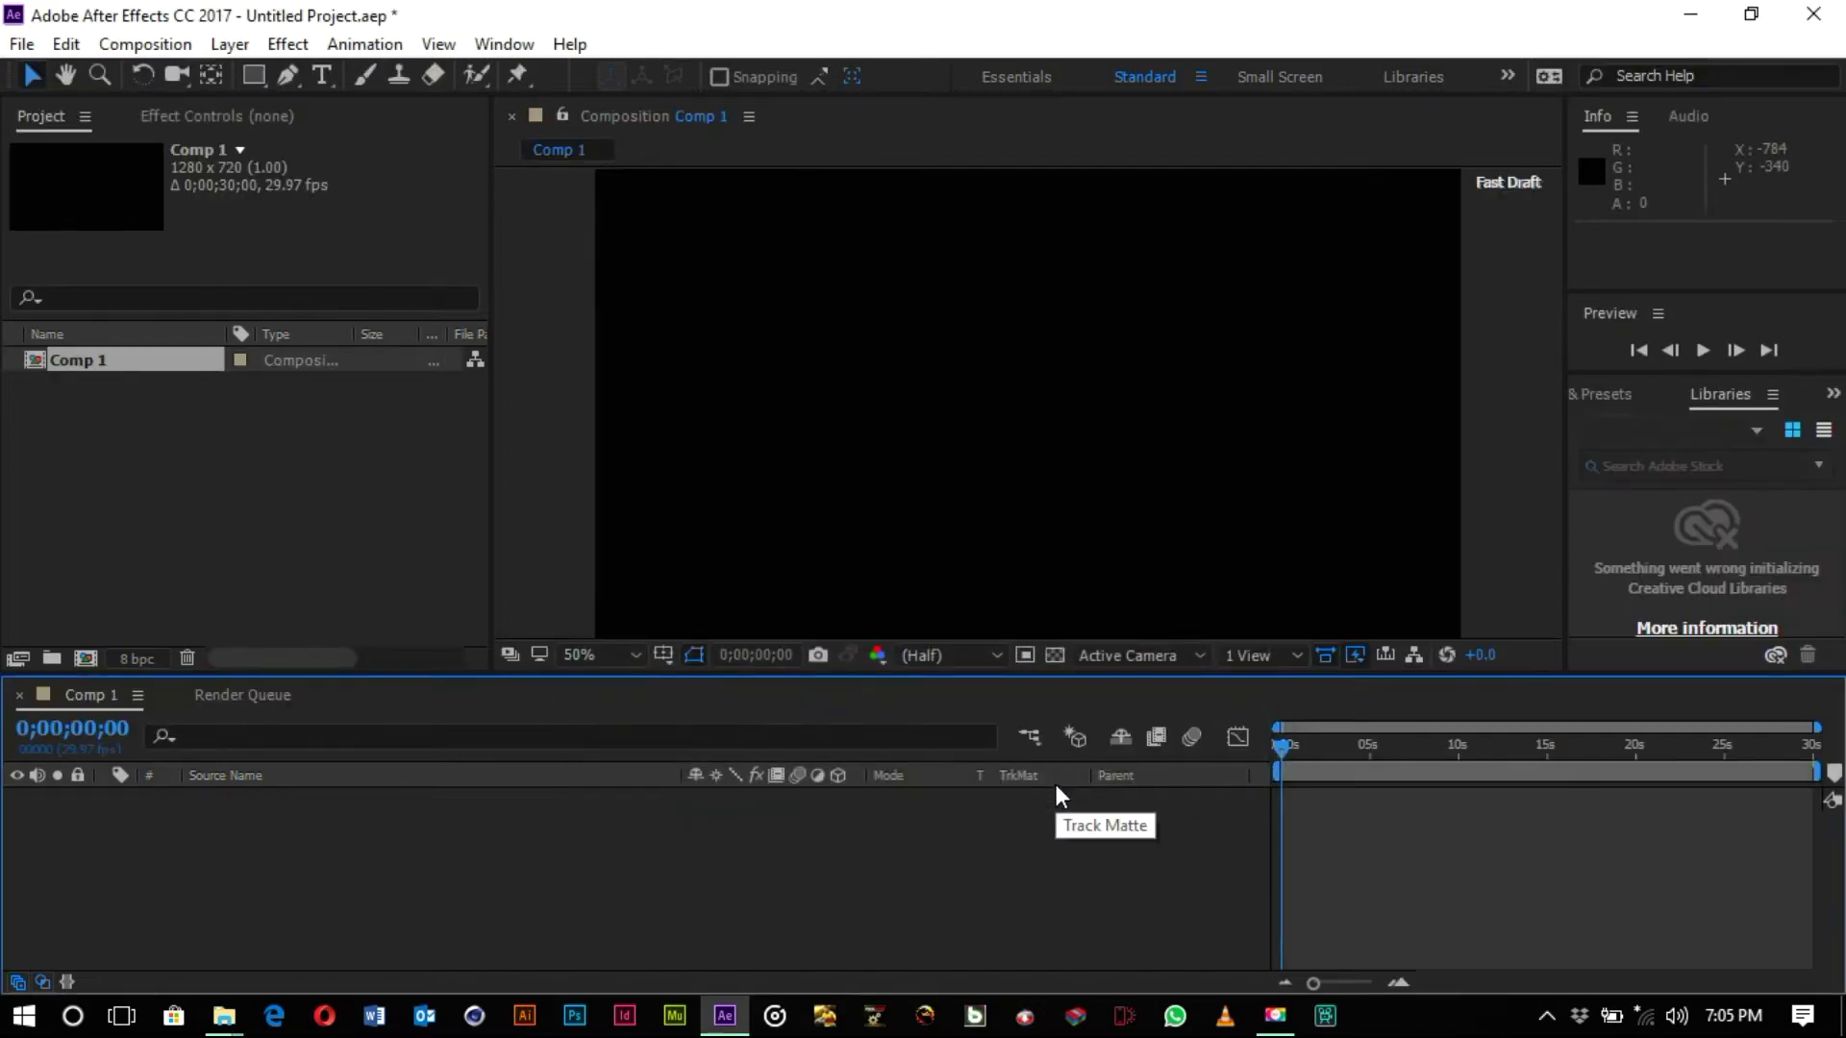
- Add a full-frame white solid layer, White Solid 1, to Comp 1
right_click(167, 826)
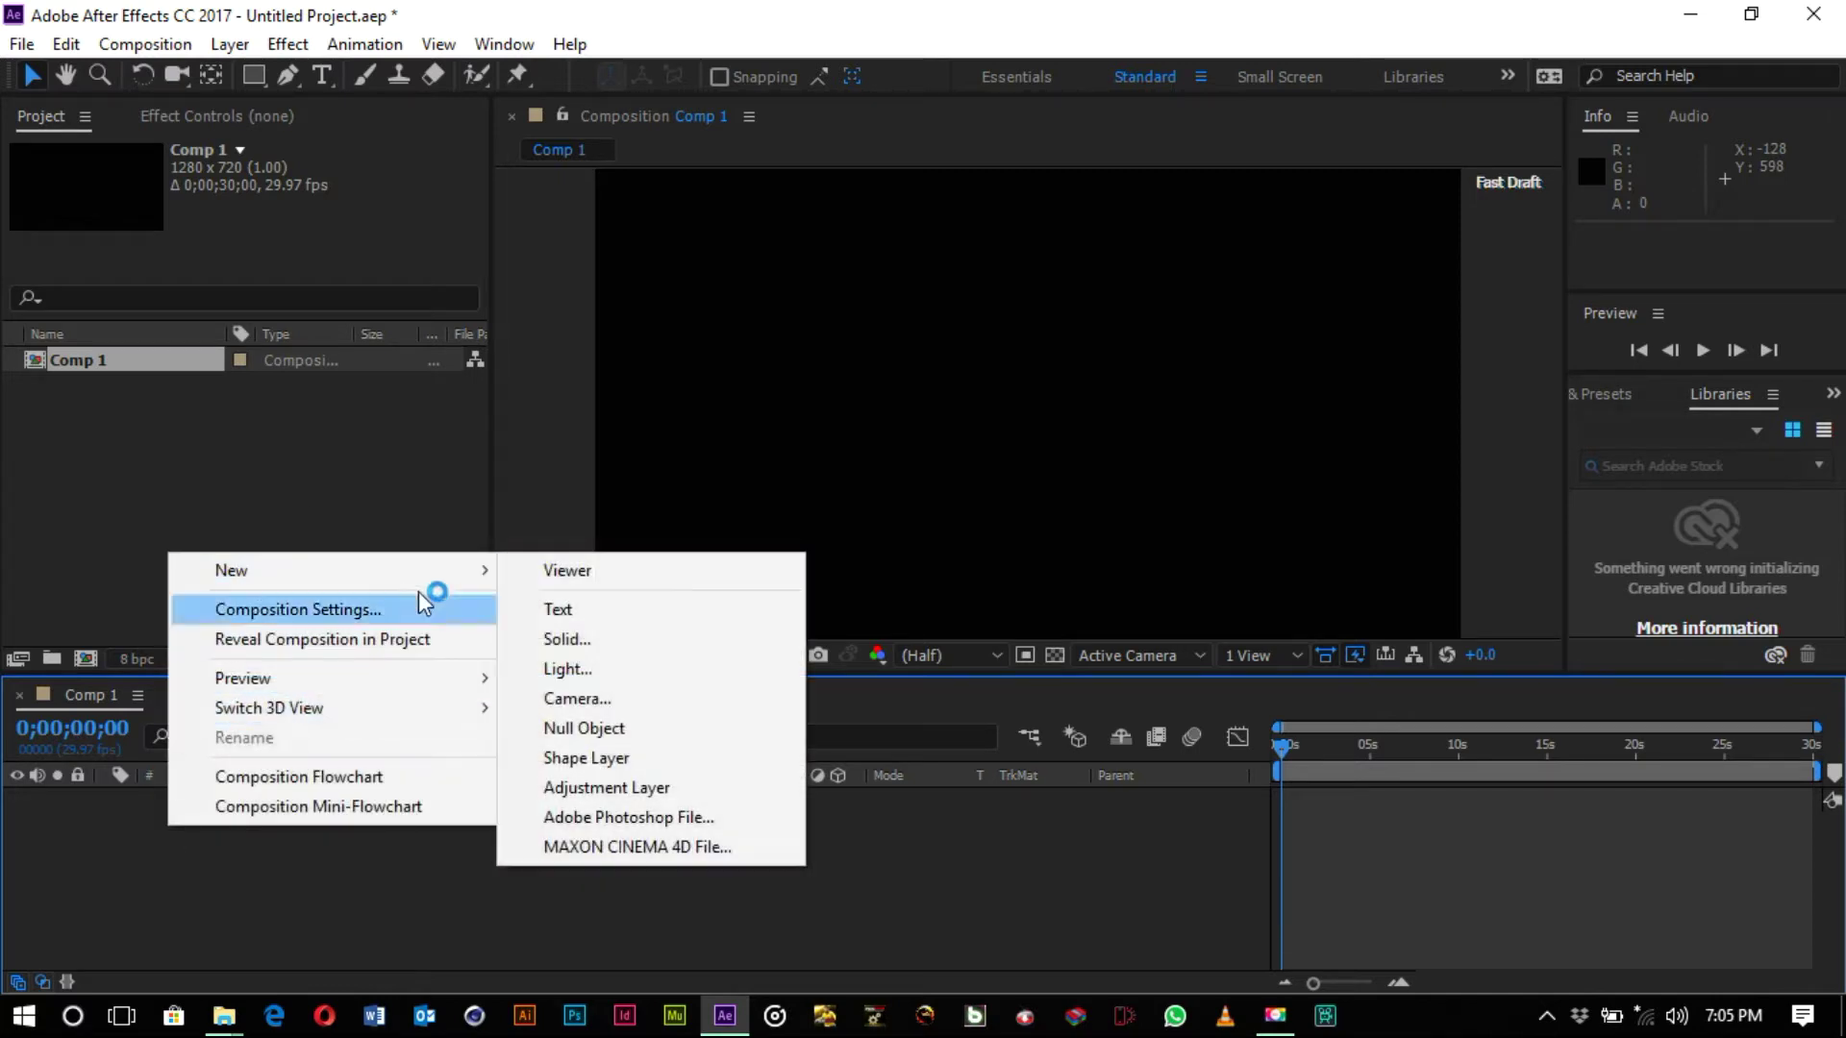
click(609, 636)
click(903, 666)
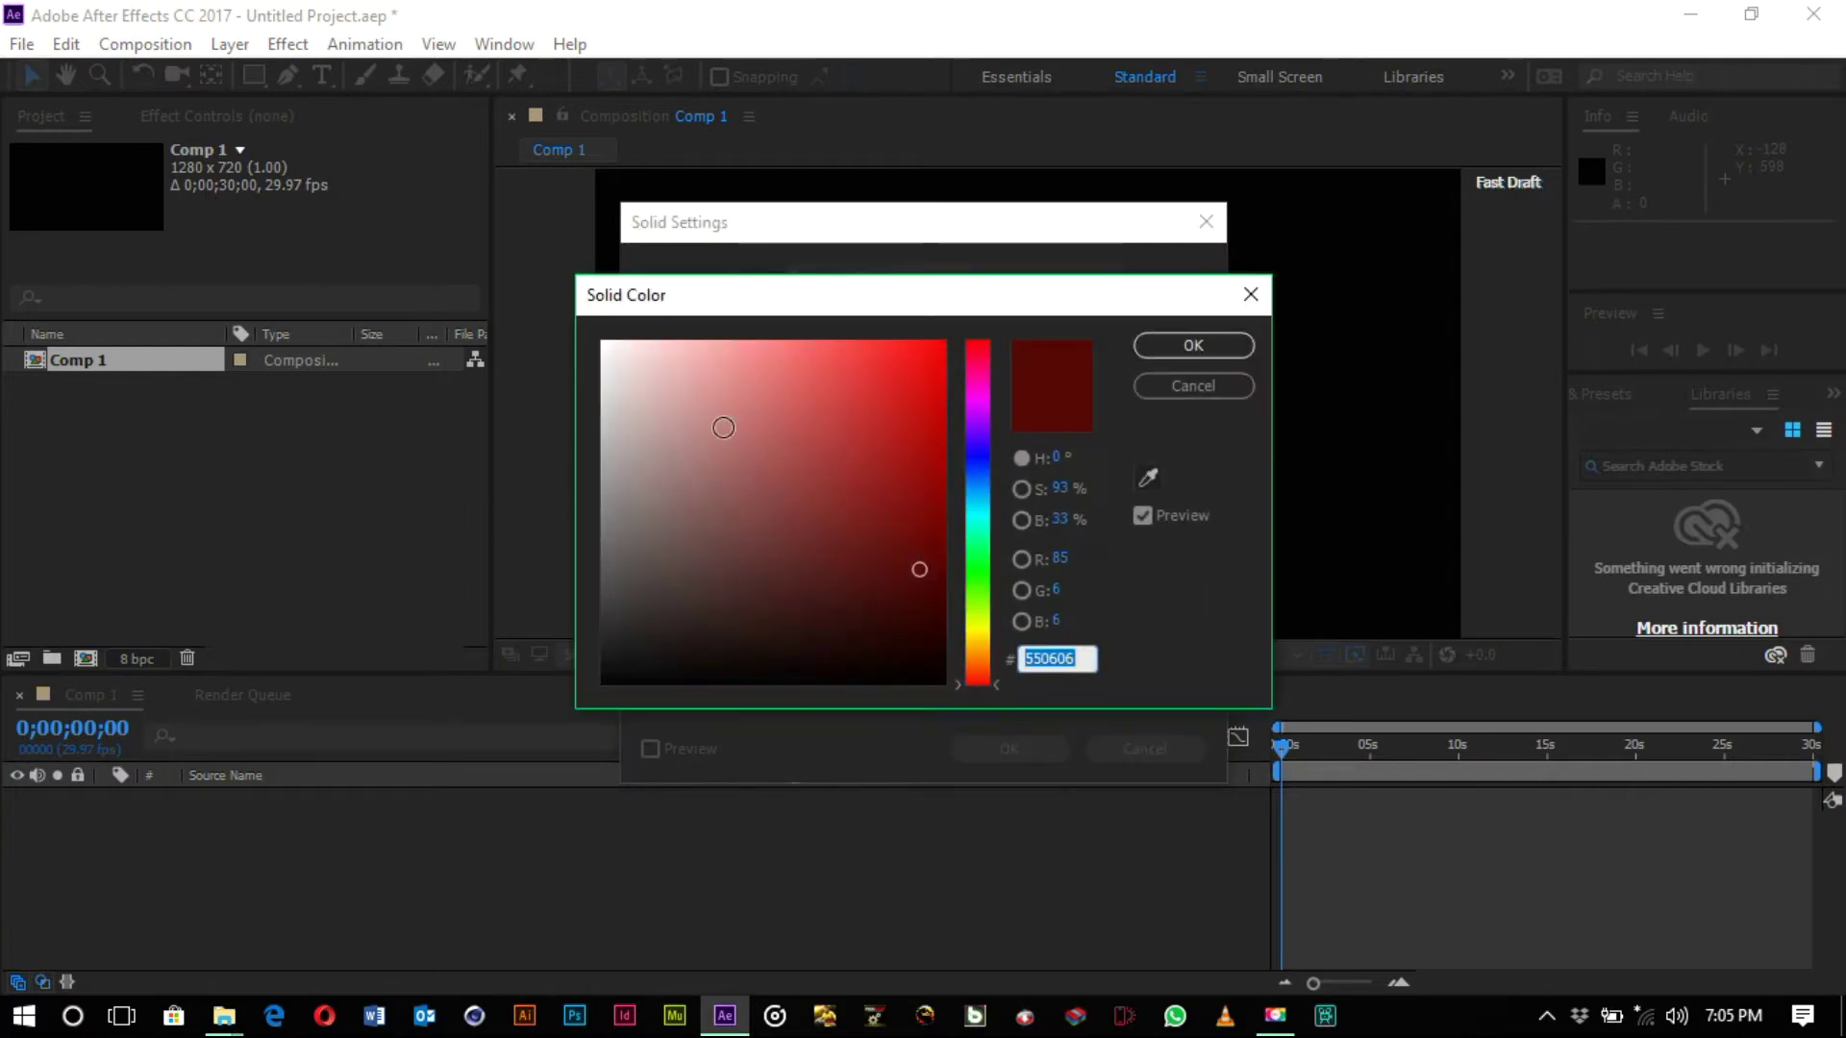
drag(723, 427, 603, 342)
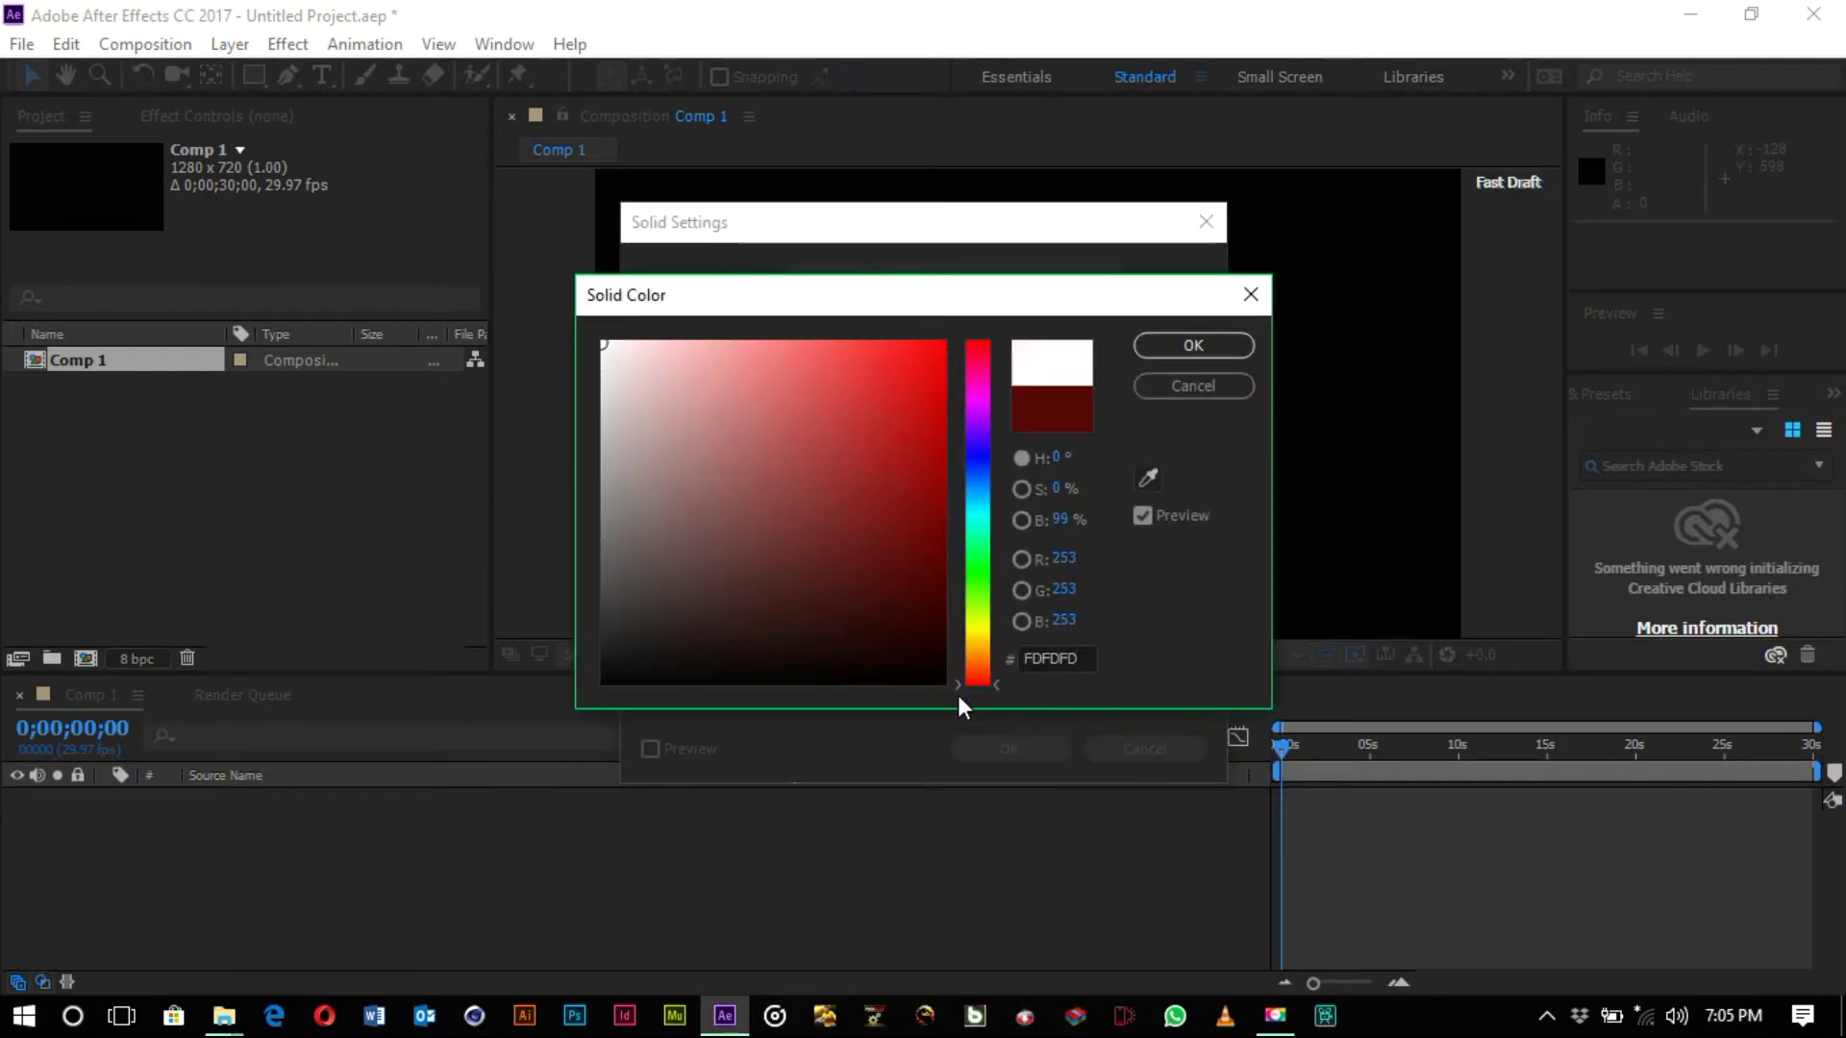
click(1175, 348)
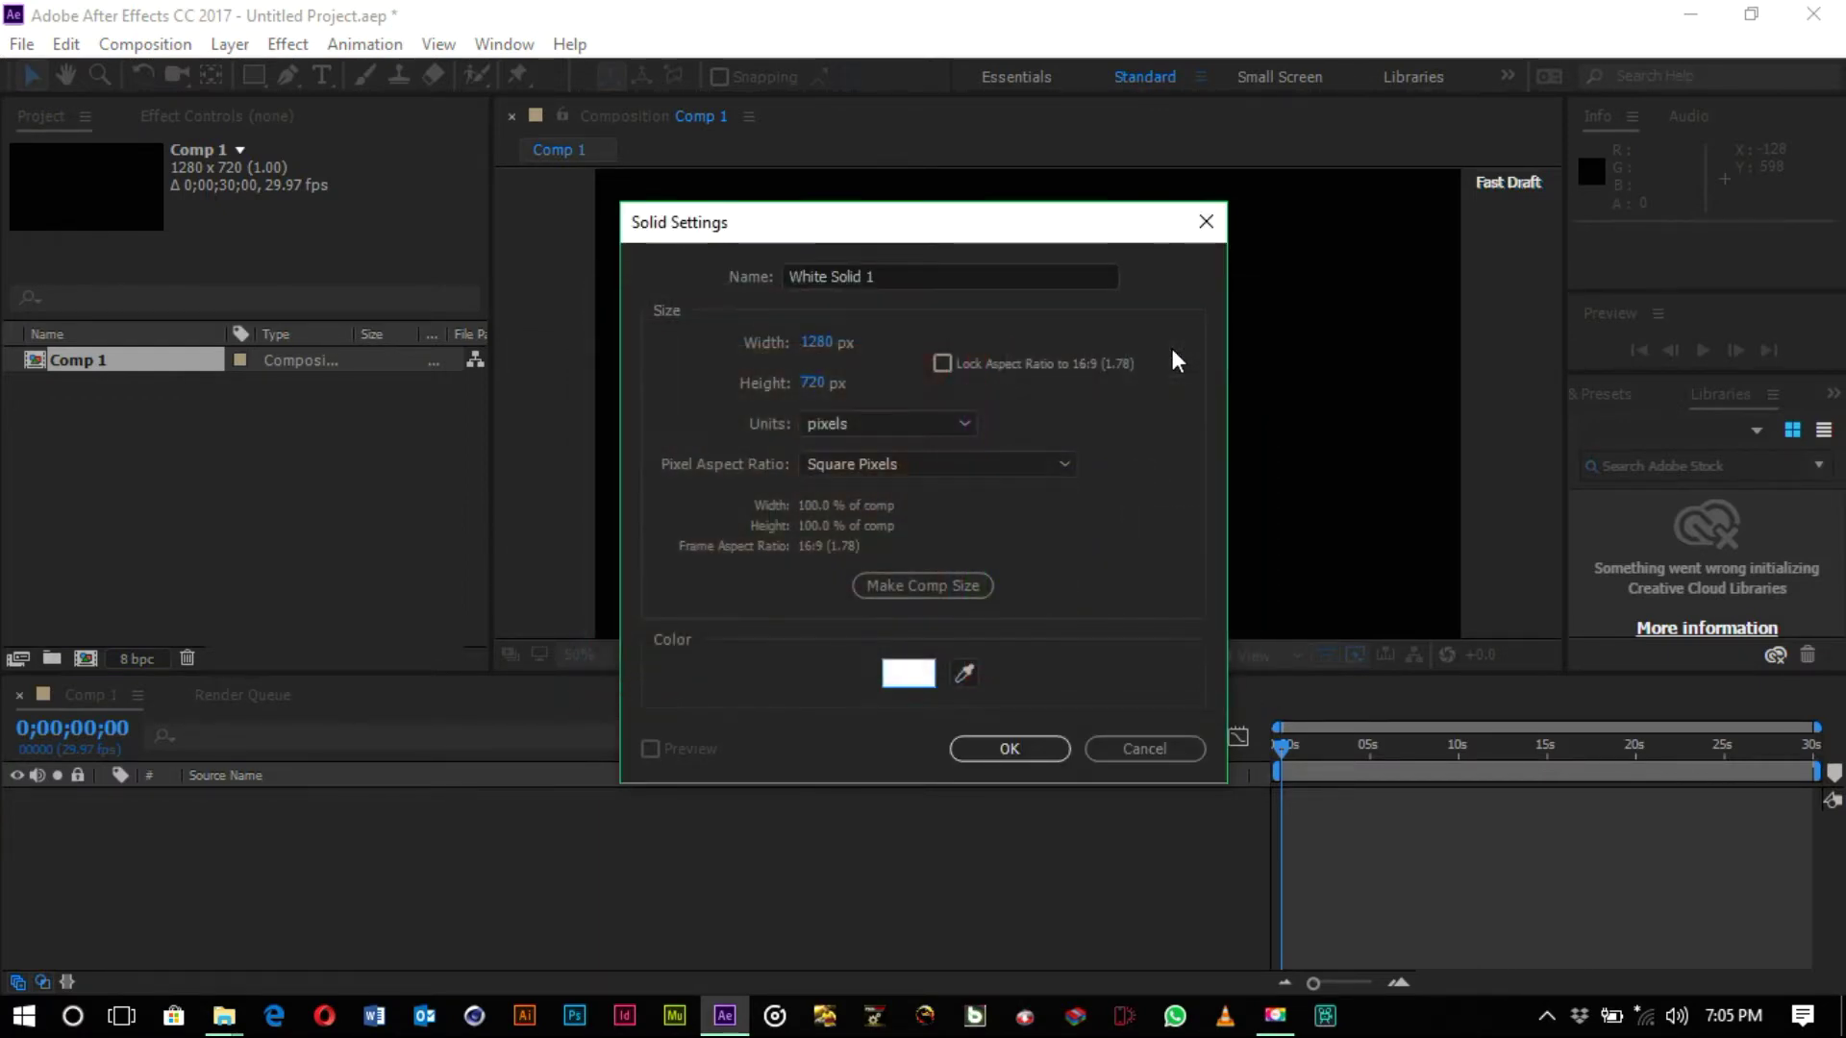
click(1010, 746)
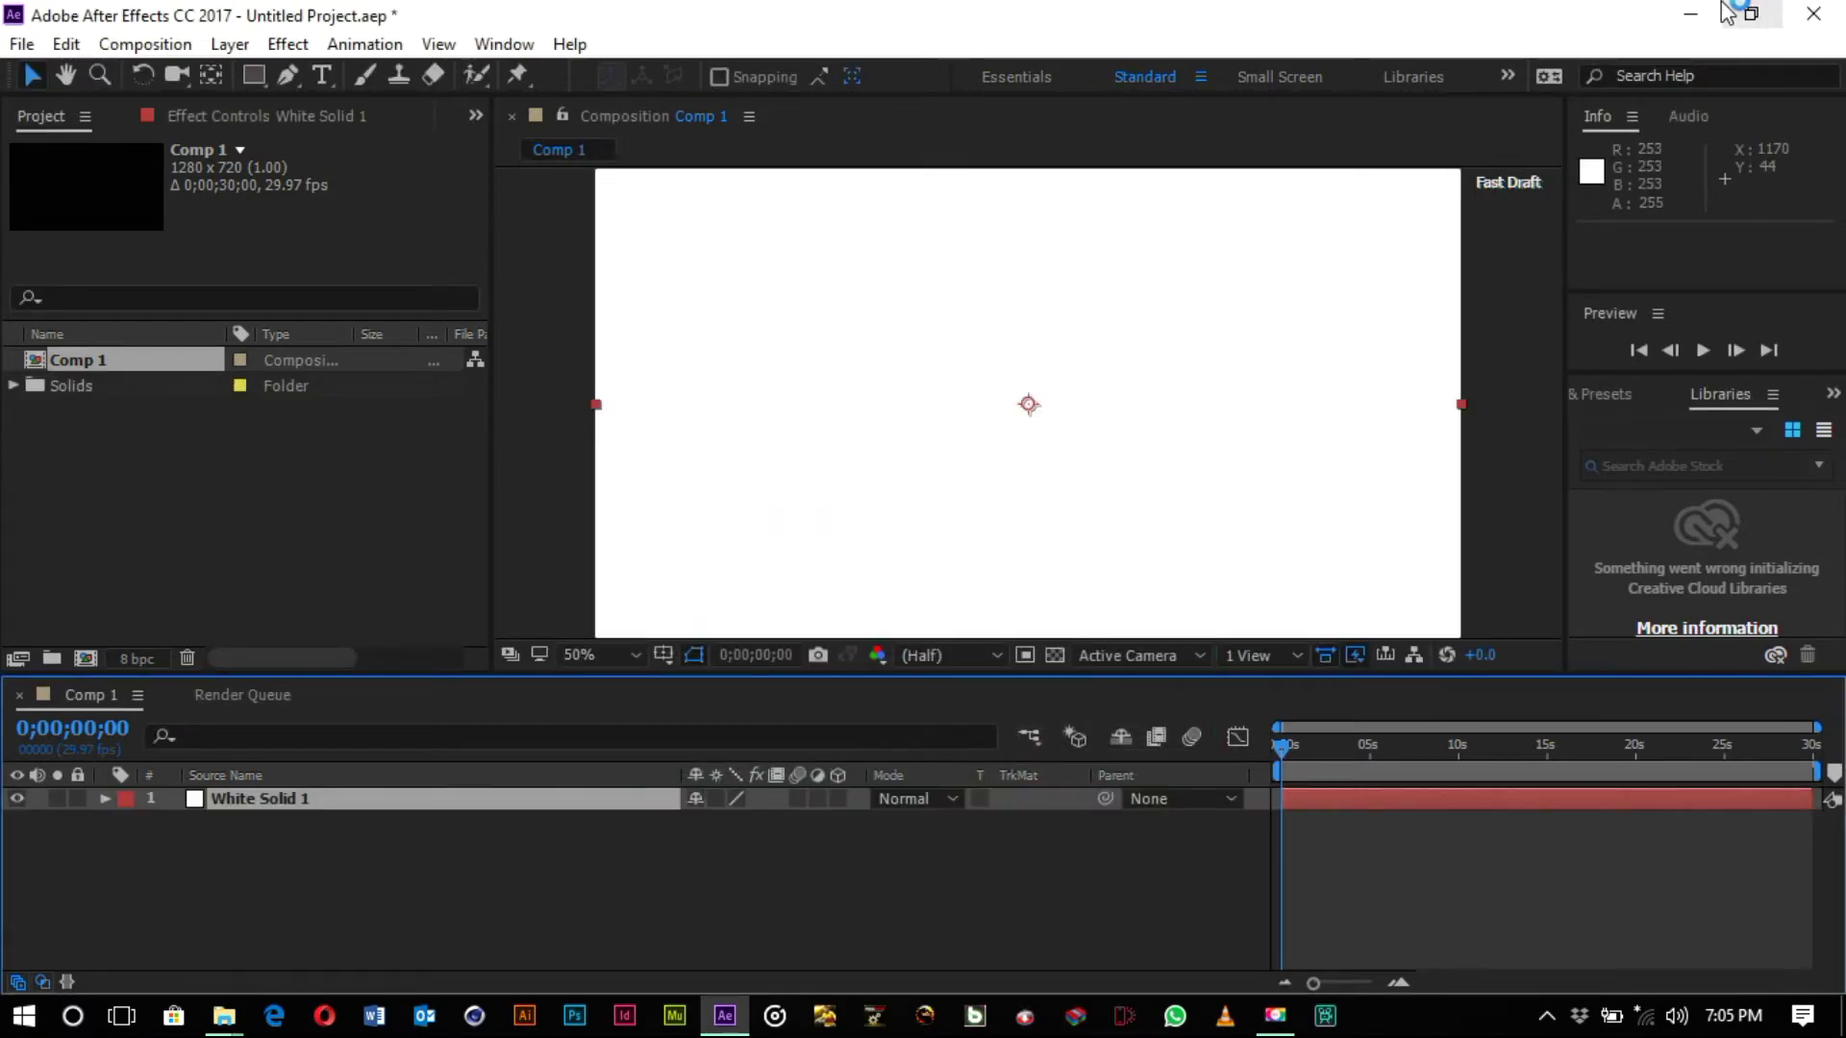
- Import donation.jpg from the desktop into the Project panel
click(1692, 15)
drag(264, 912, 425, 867)
drag(665, 944, 388, 524)
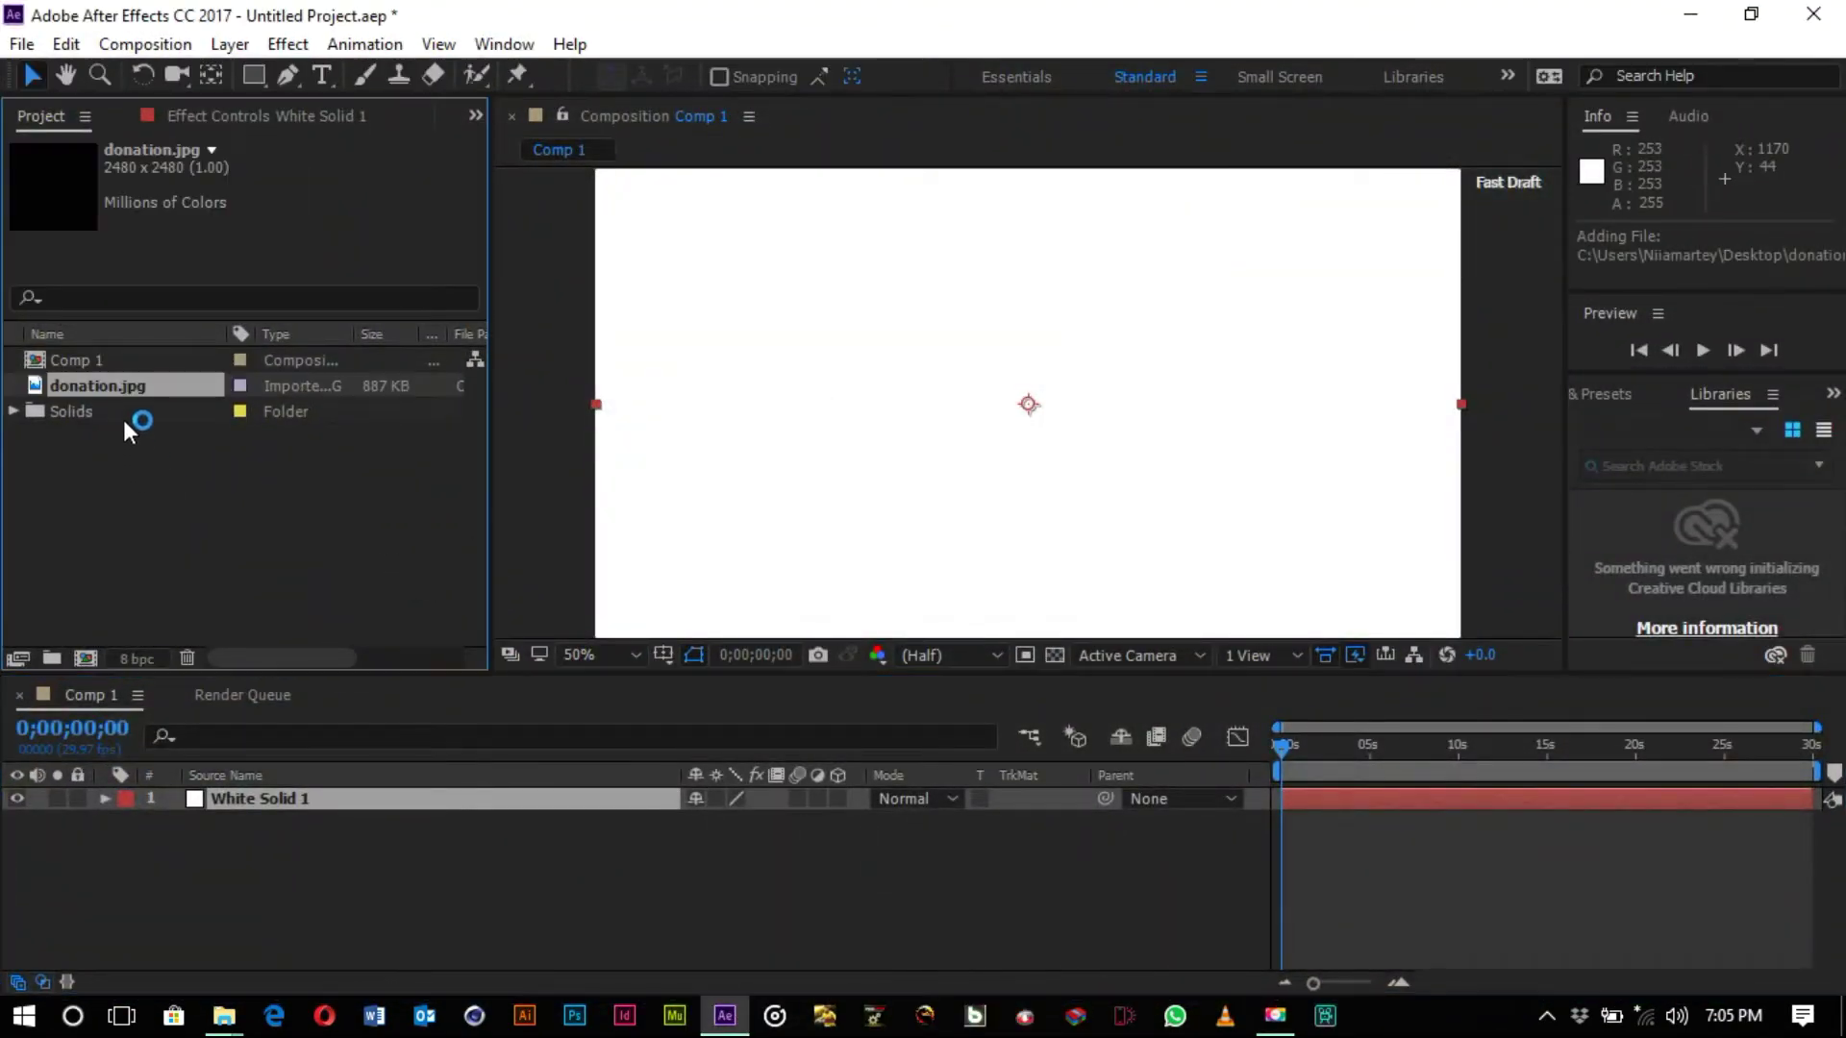
click(123, 411)
click(125, 386)
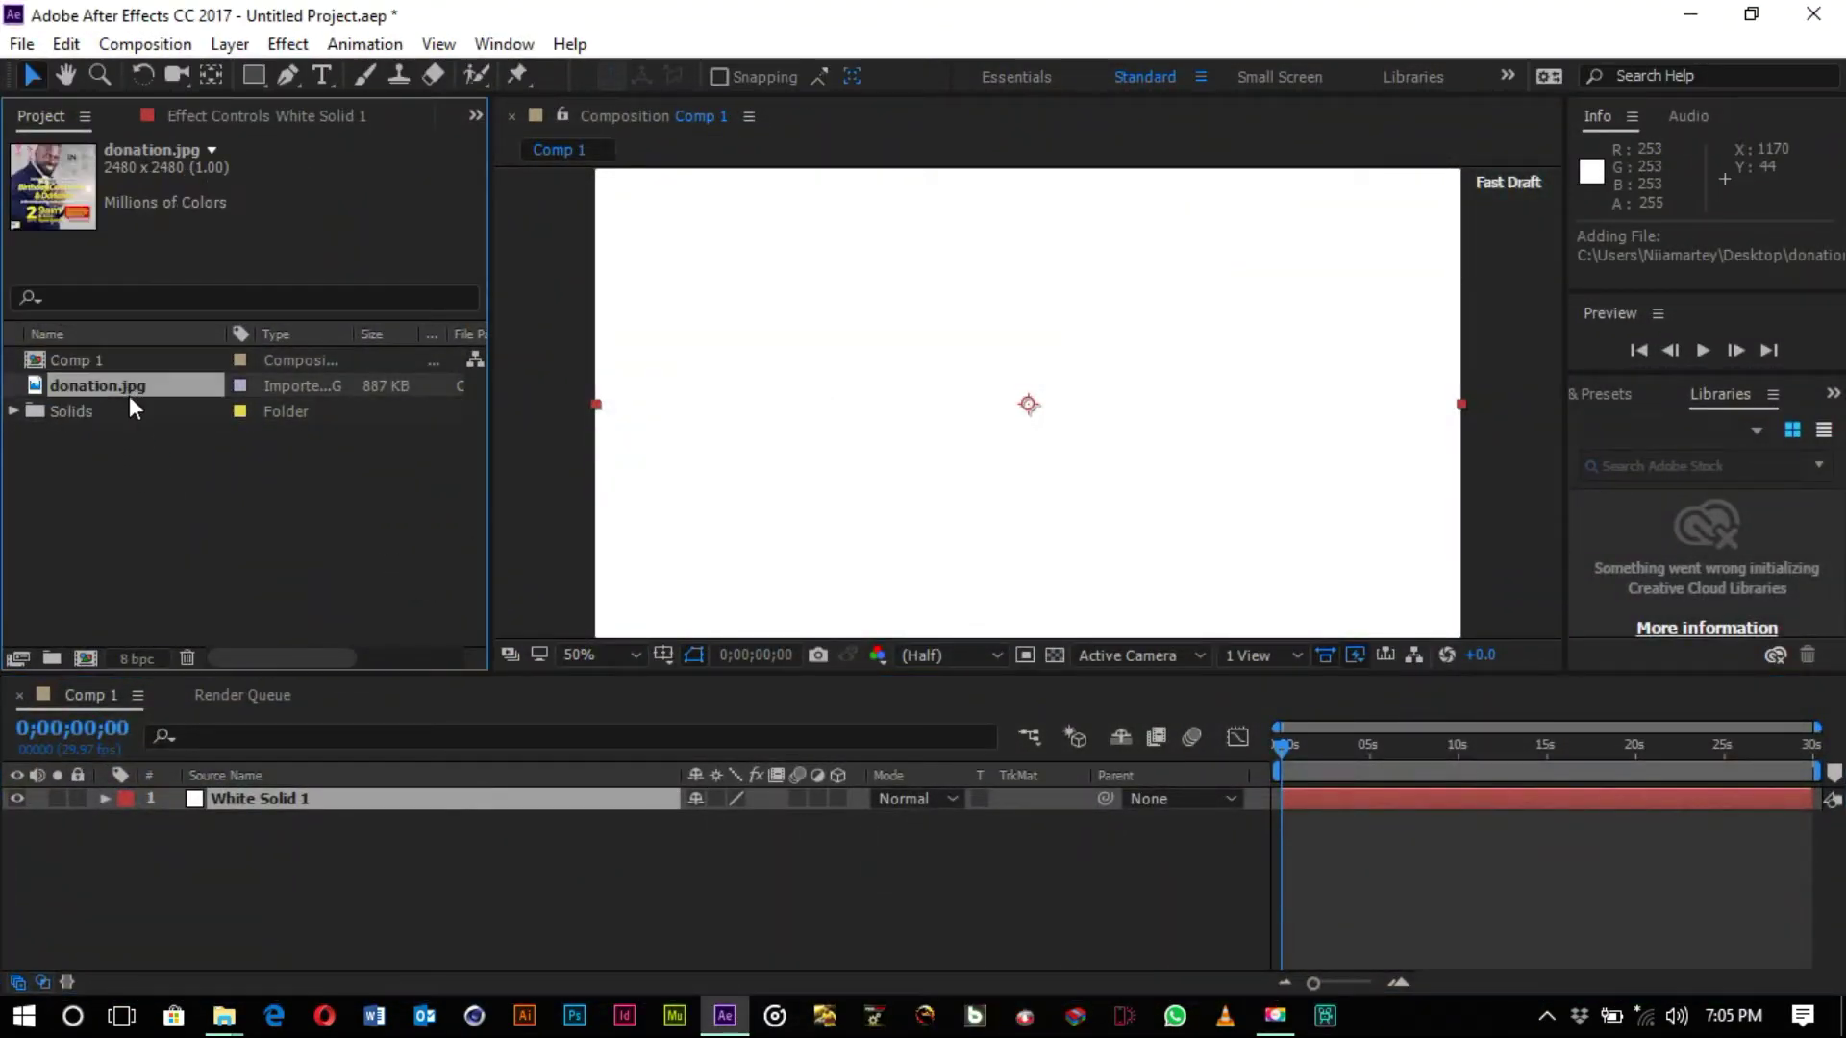
- Place donation.jpg above White Solid 1 in Comp 1 and scale it to 29%
drag(134, 388, 233, 817)
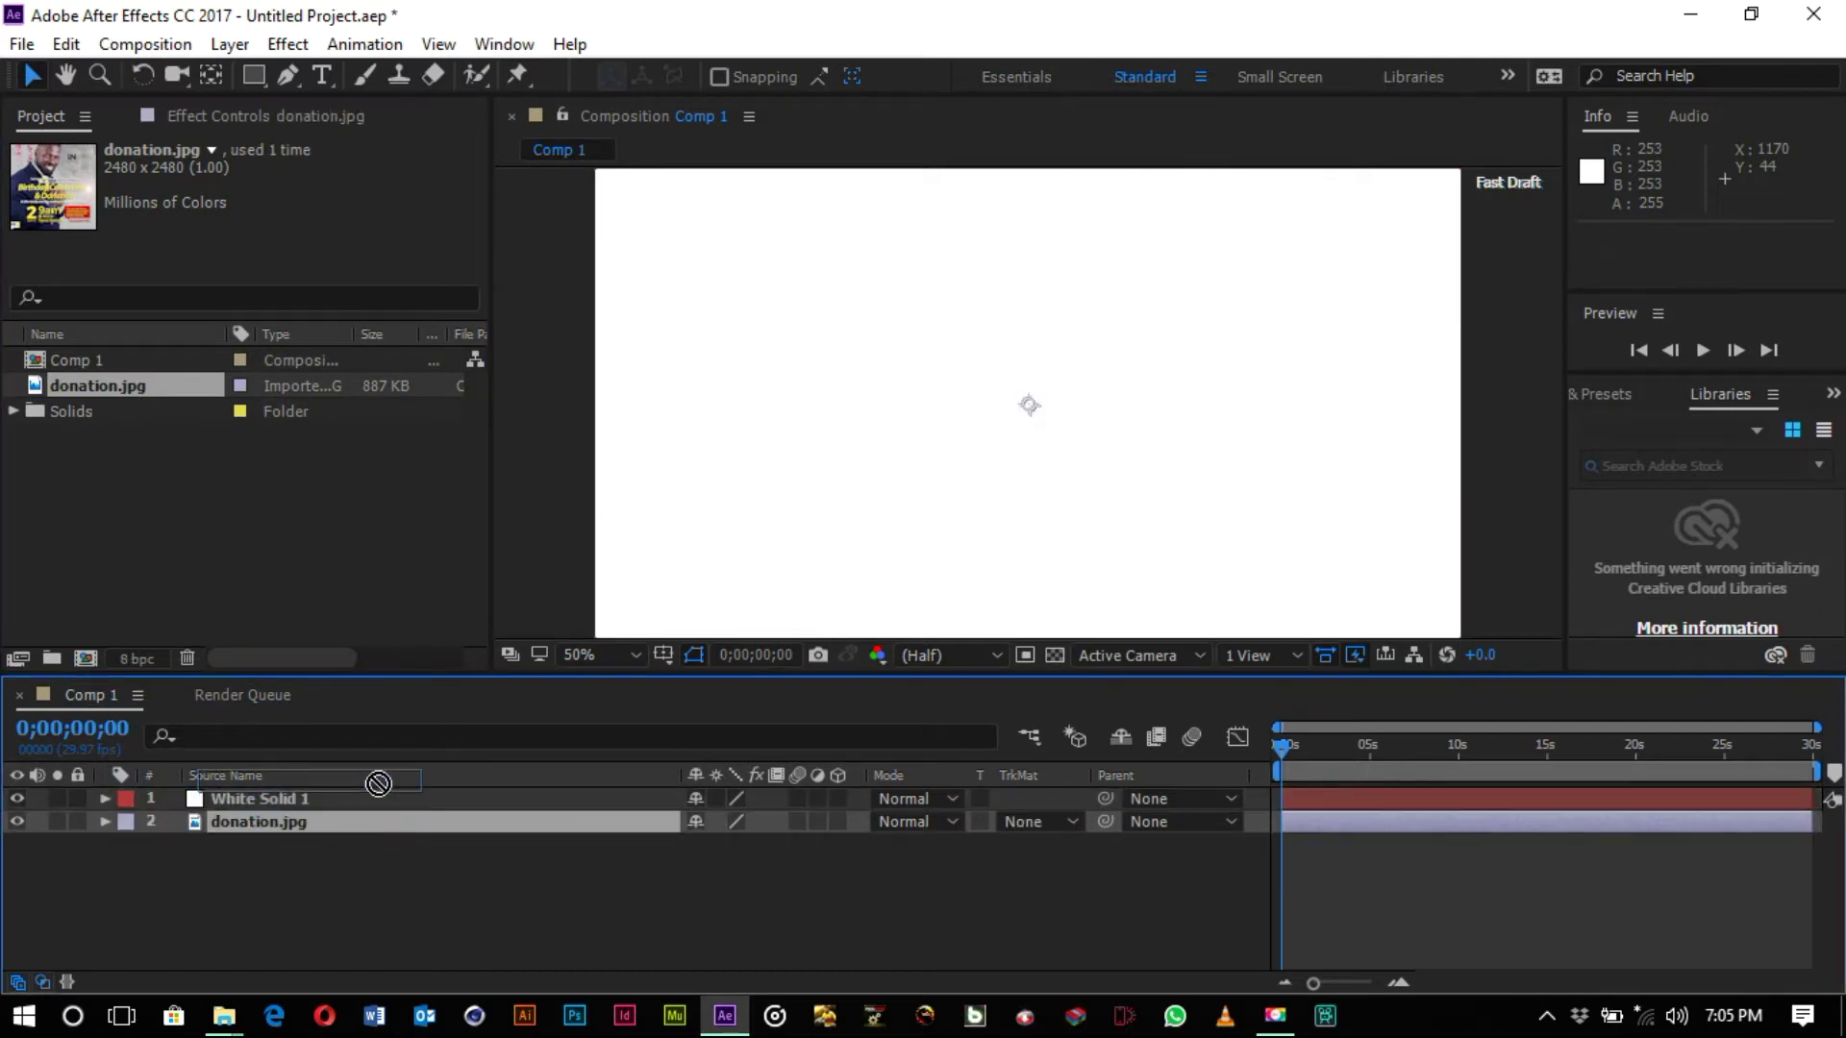
drag(352, 823, 354, 788)
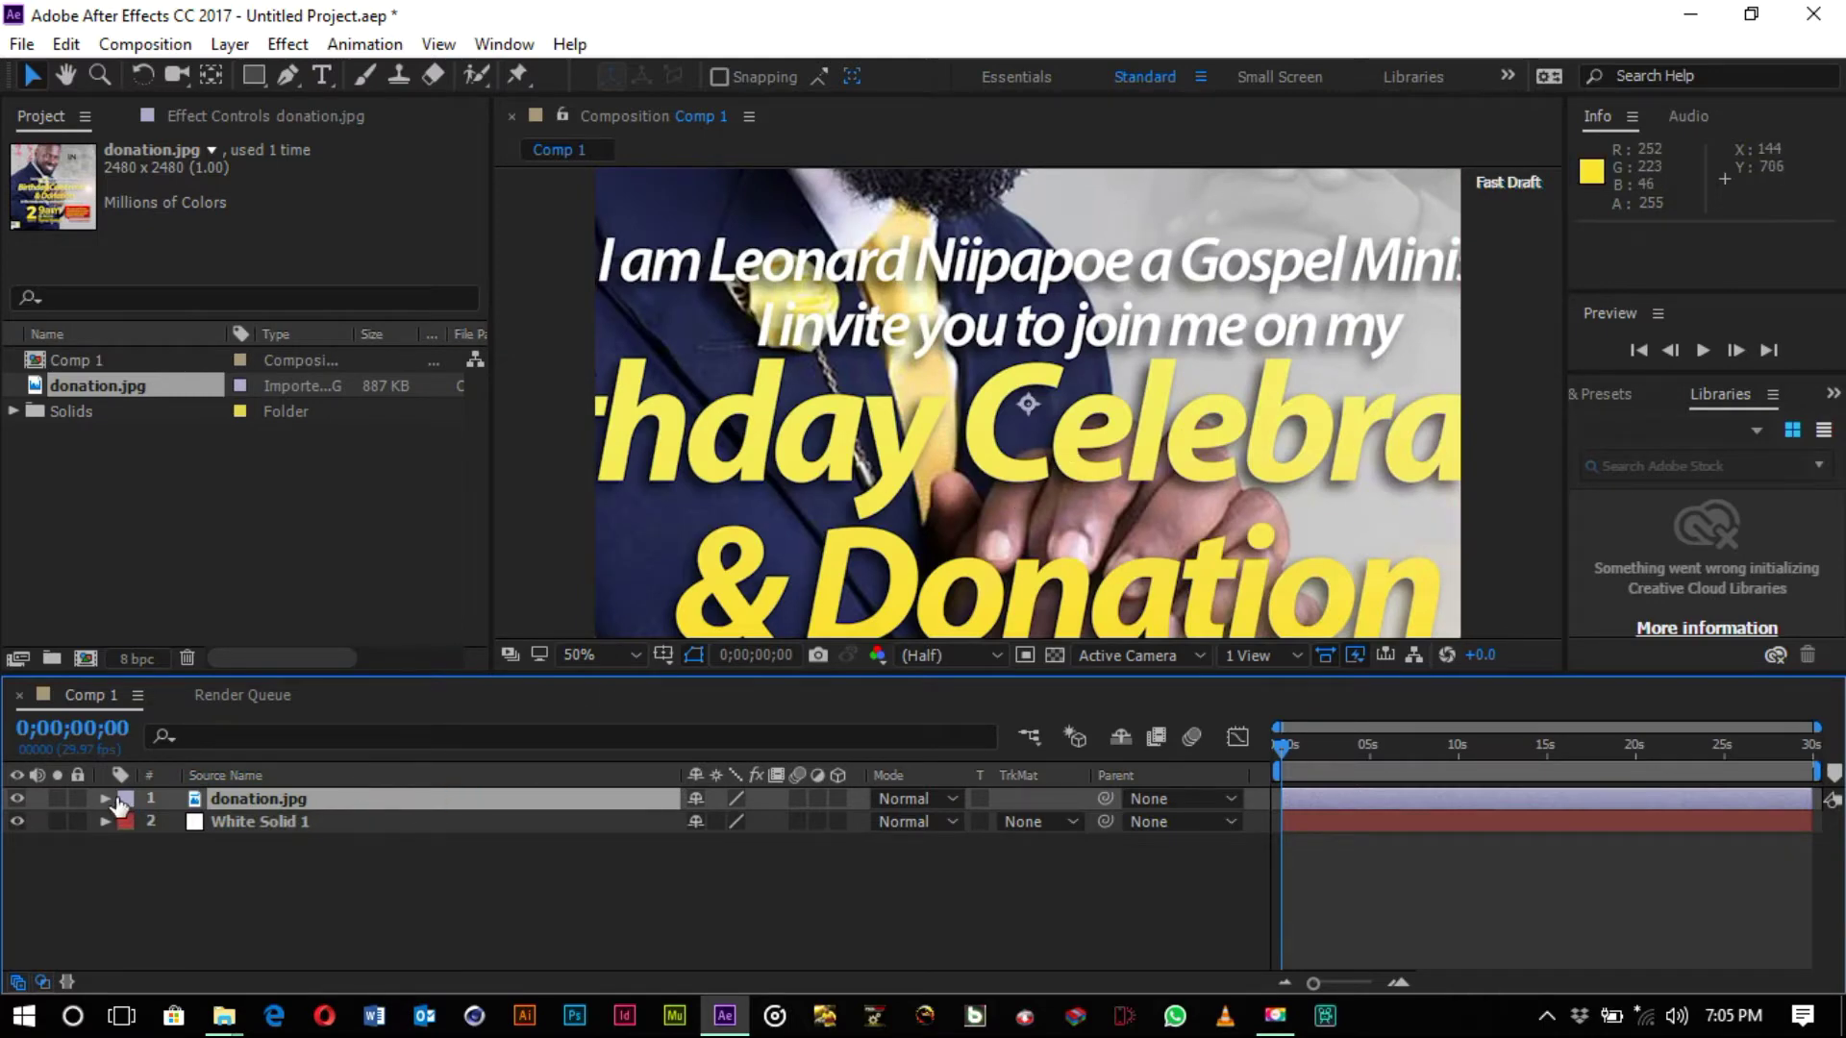
click(106, 798)
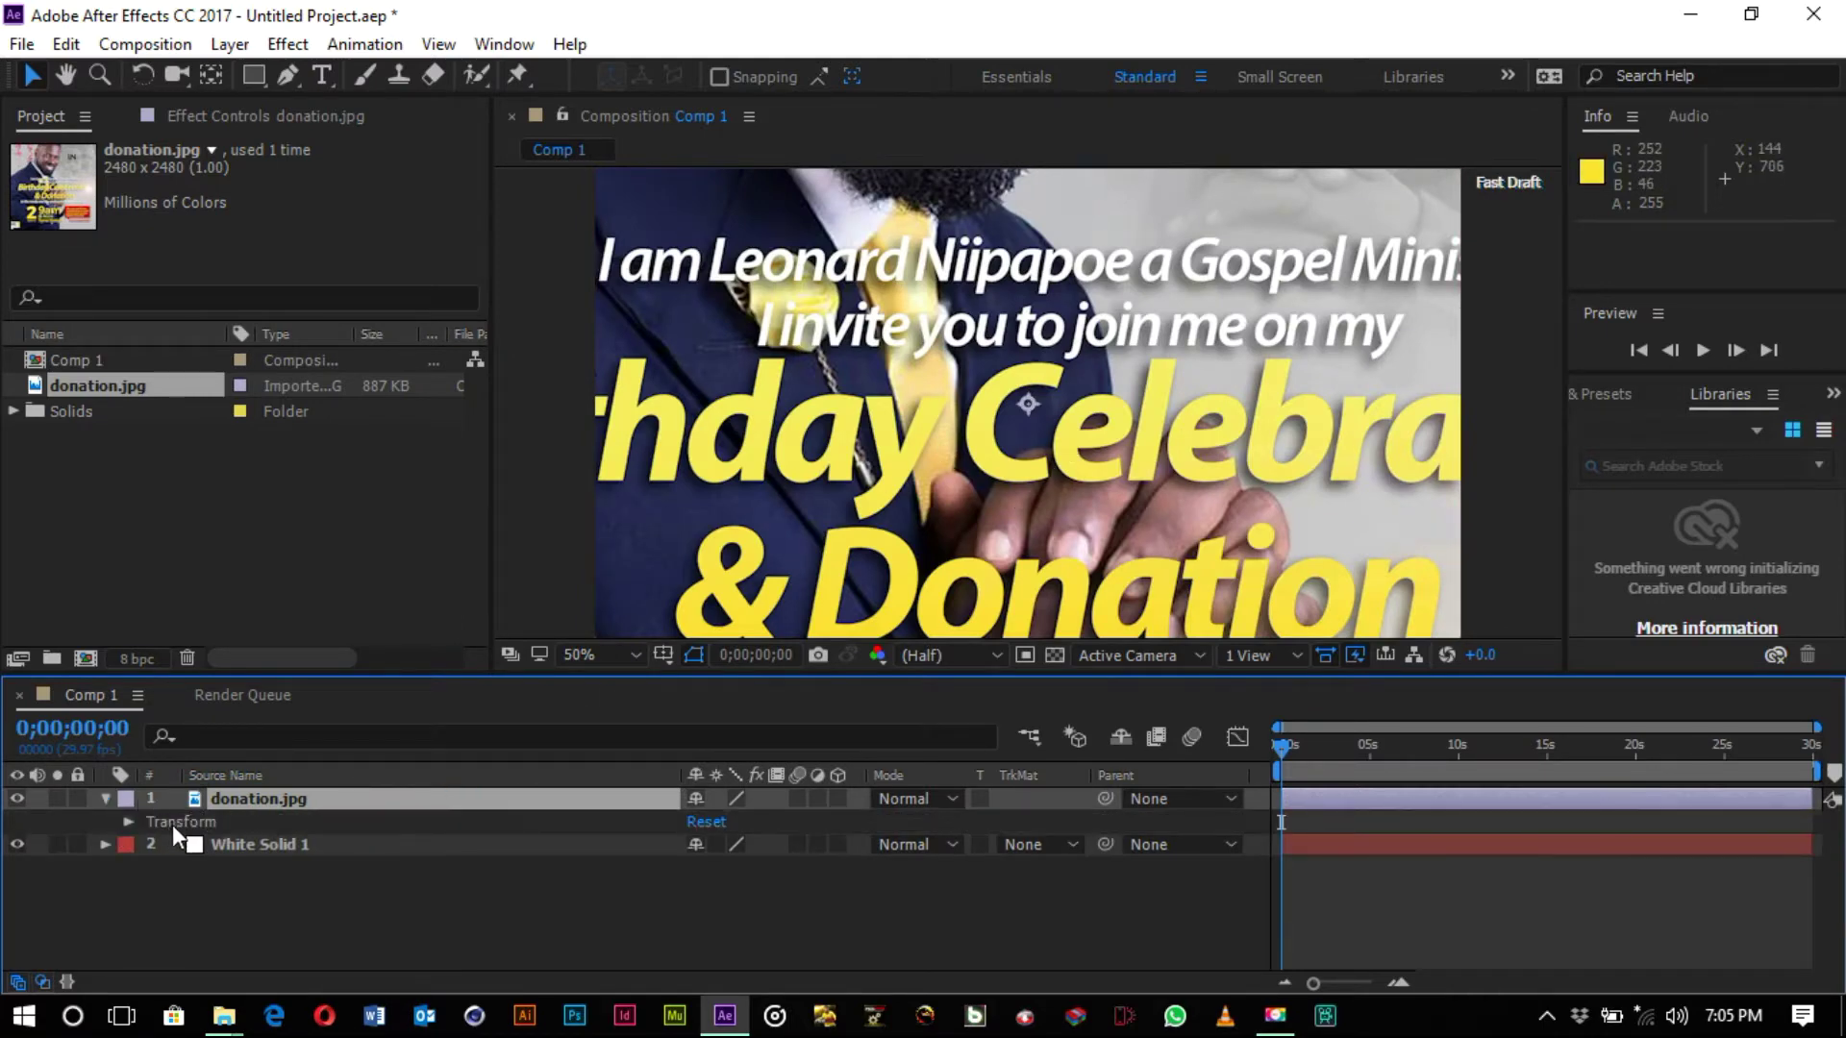
key(s)
drag(735, 822, 644, 827)
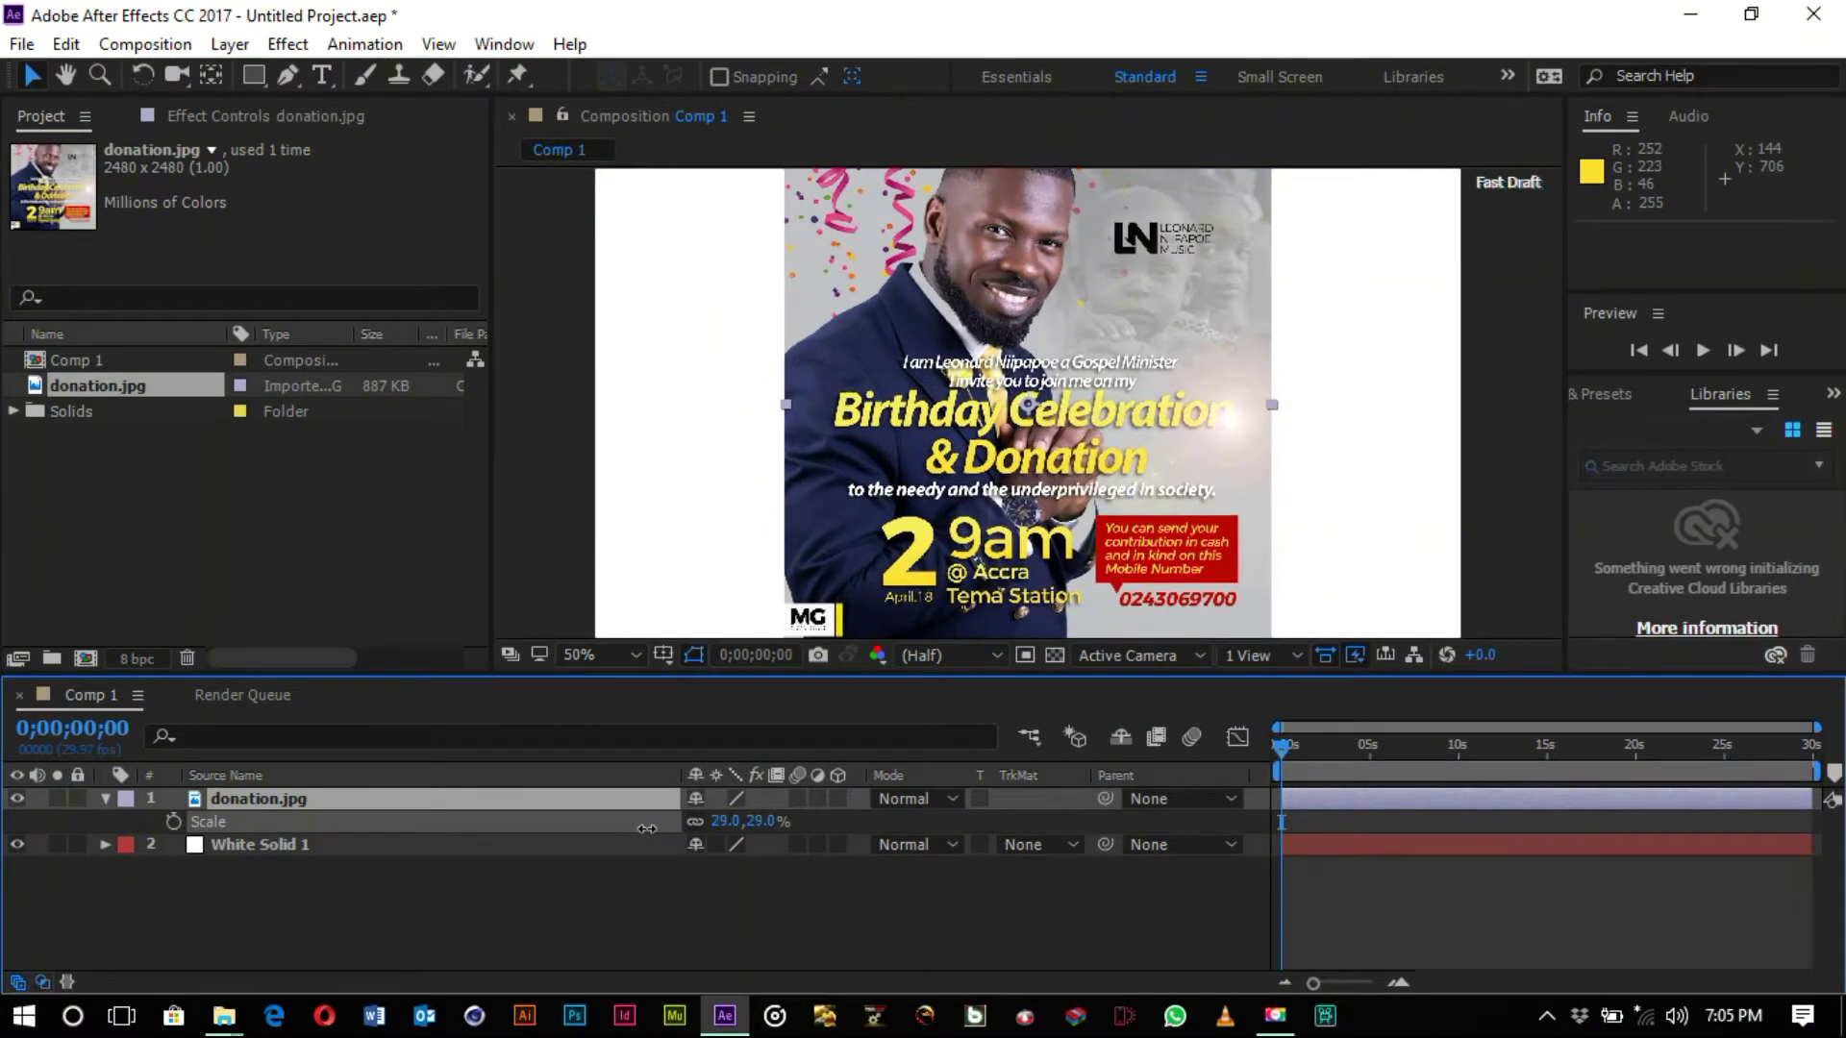
click(652, 883)
click(654, 911)
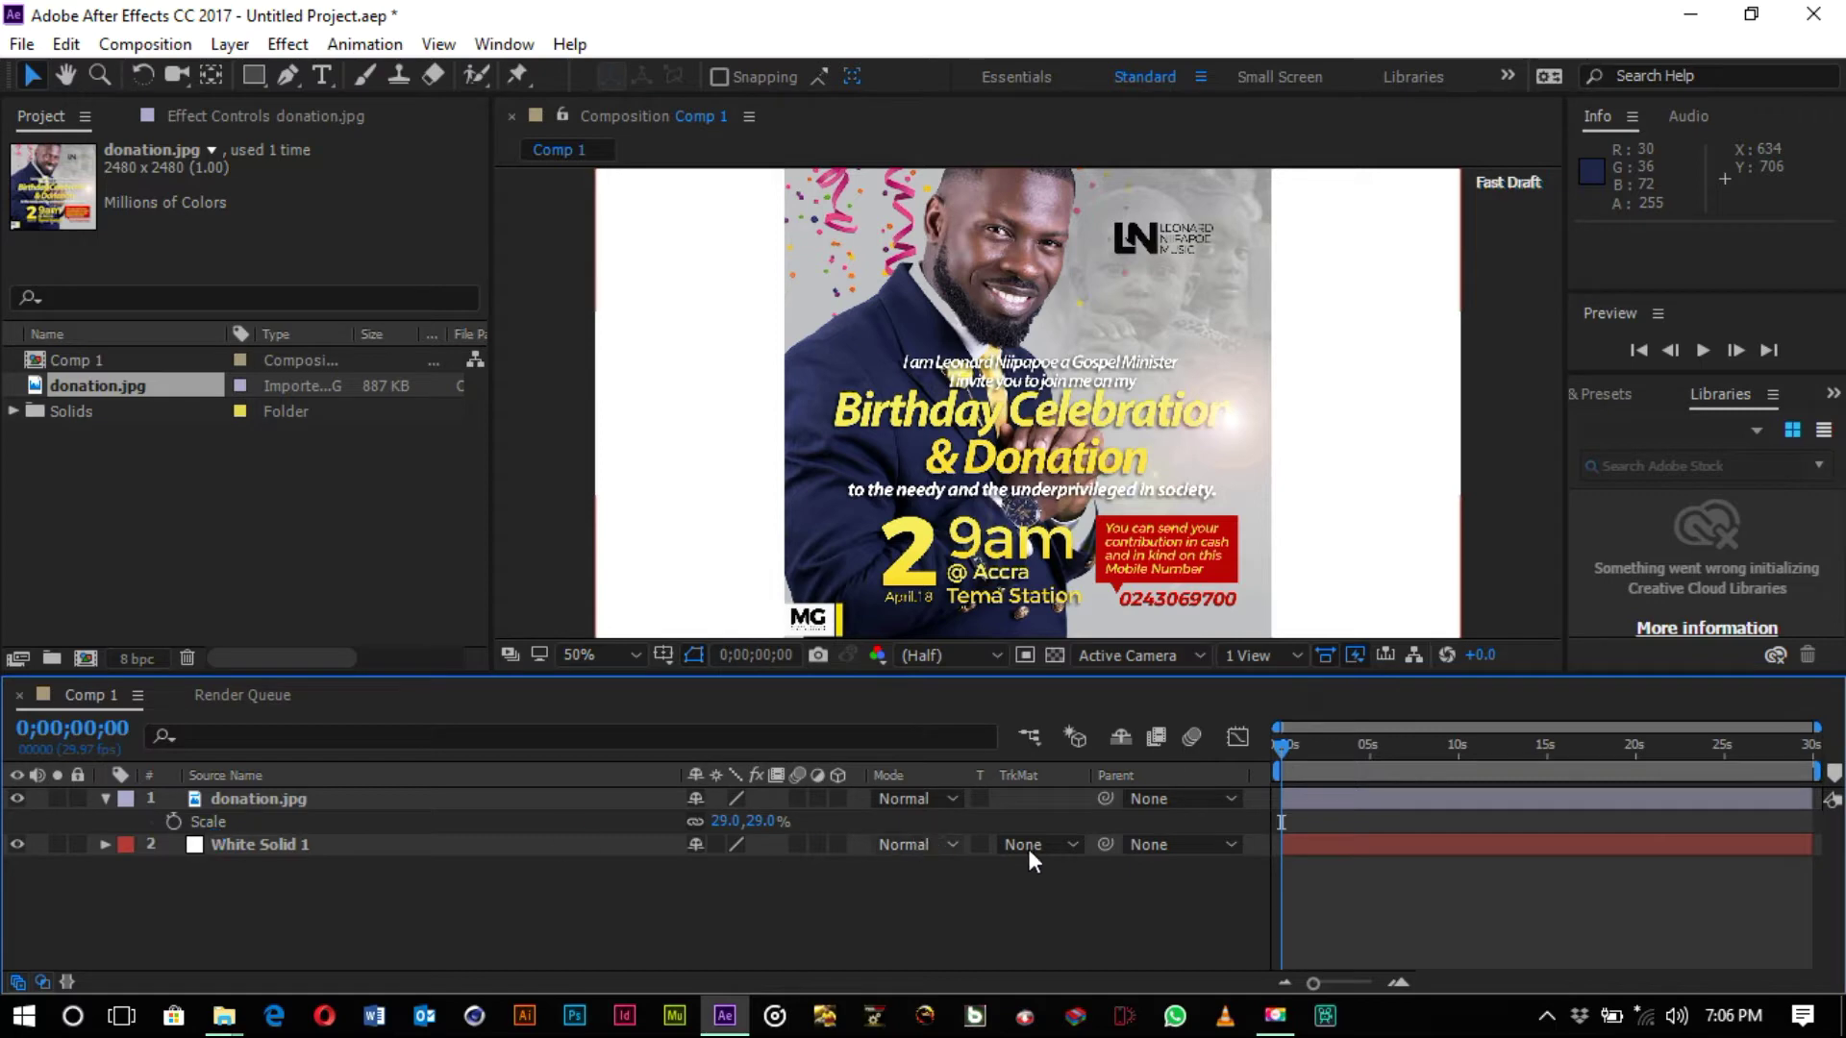
- Add Comp 1 to the render queue and set its output format to QuickTime
click(178, 50)
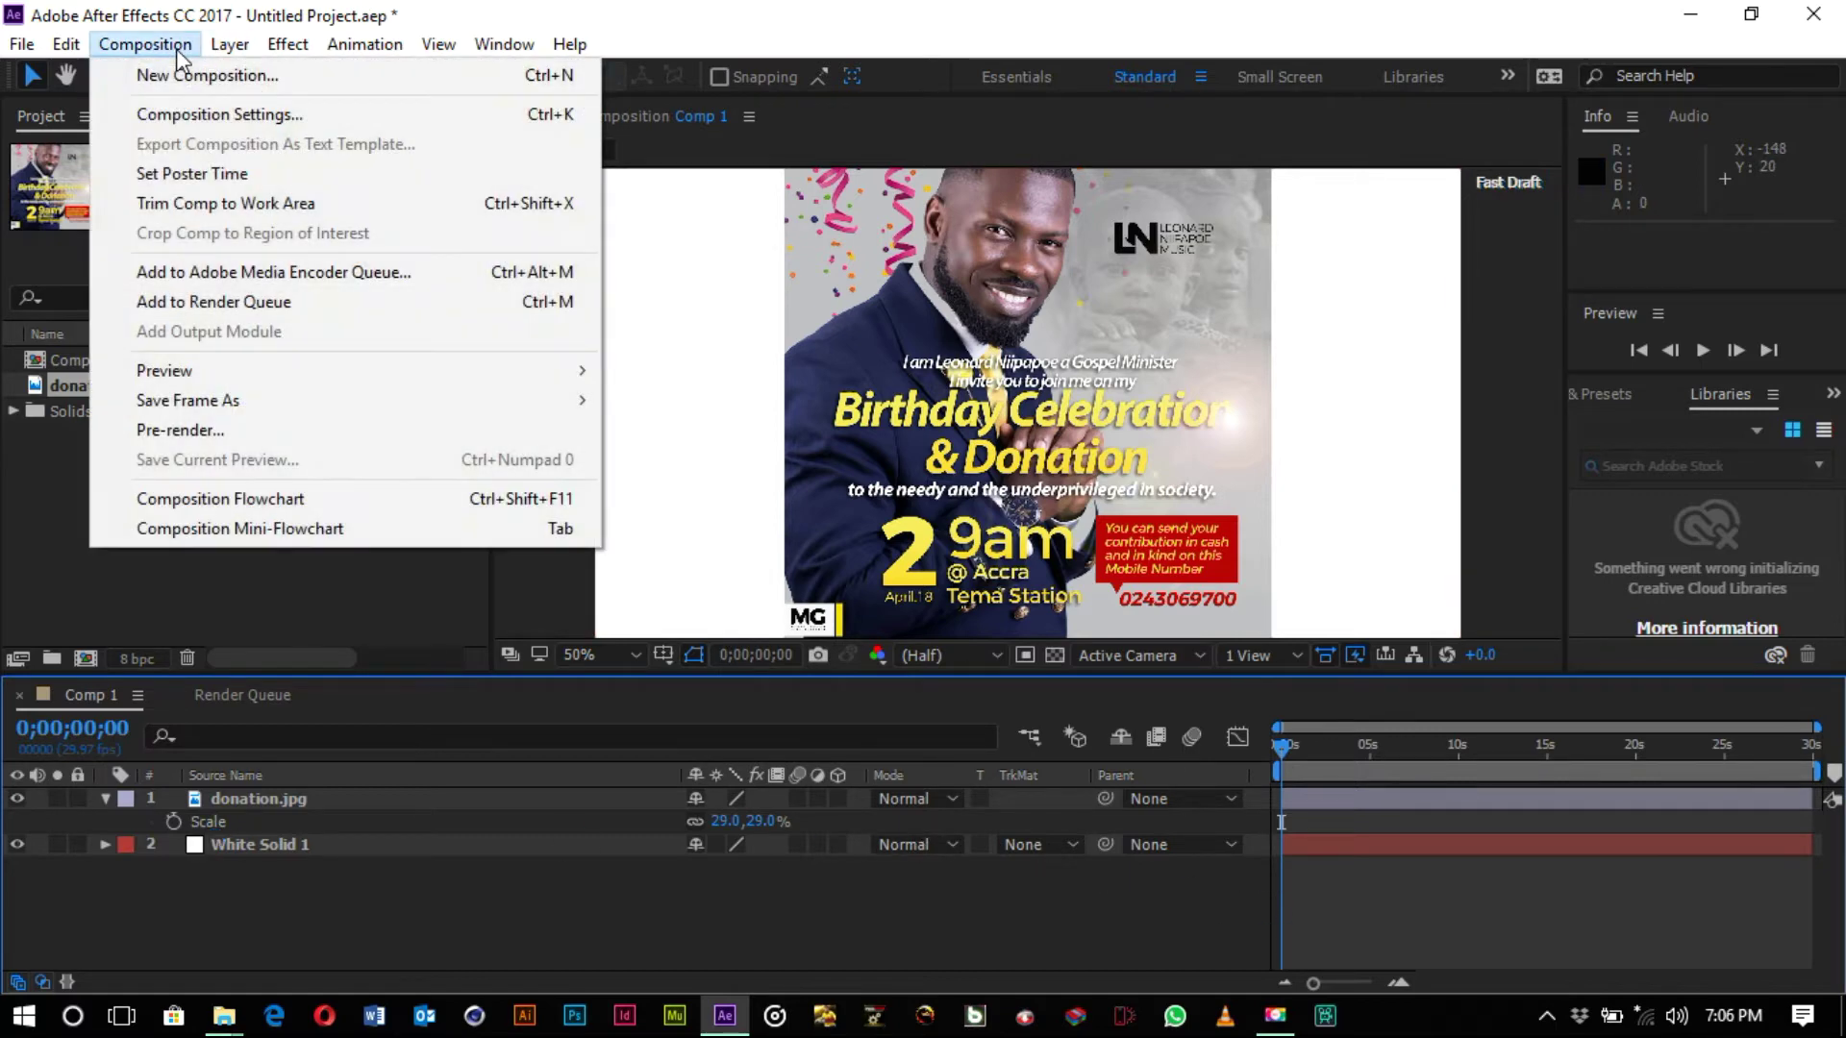
click(207, 301)
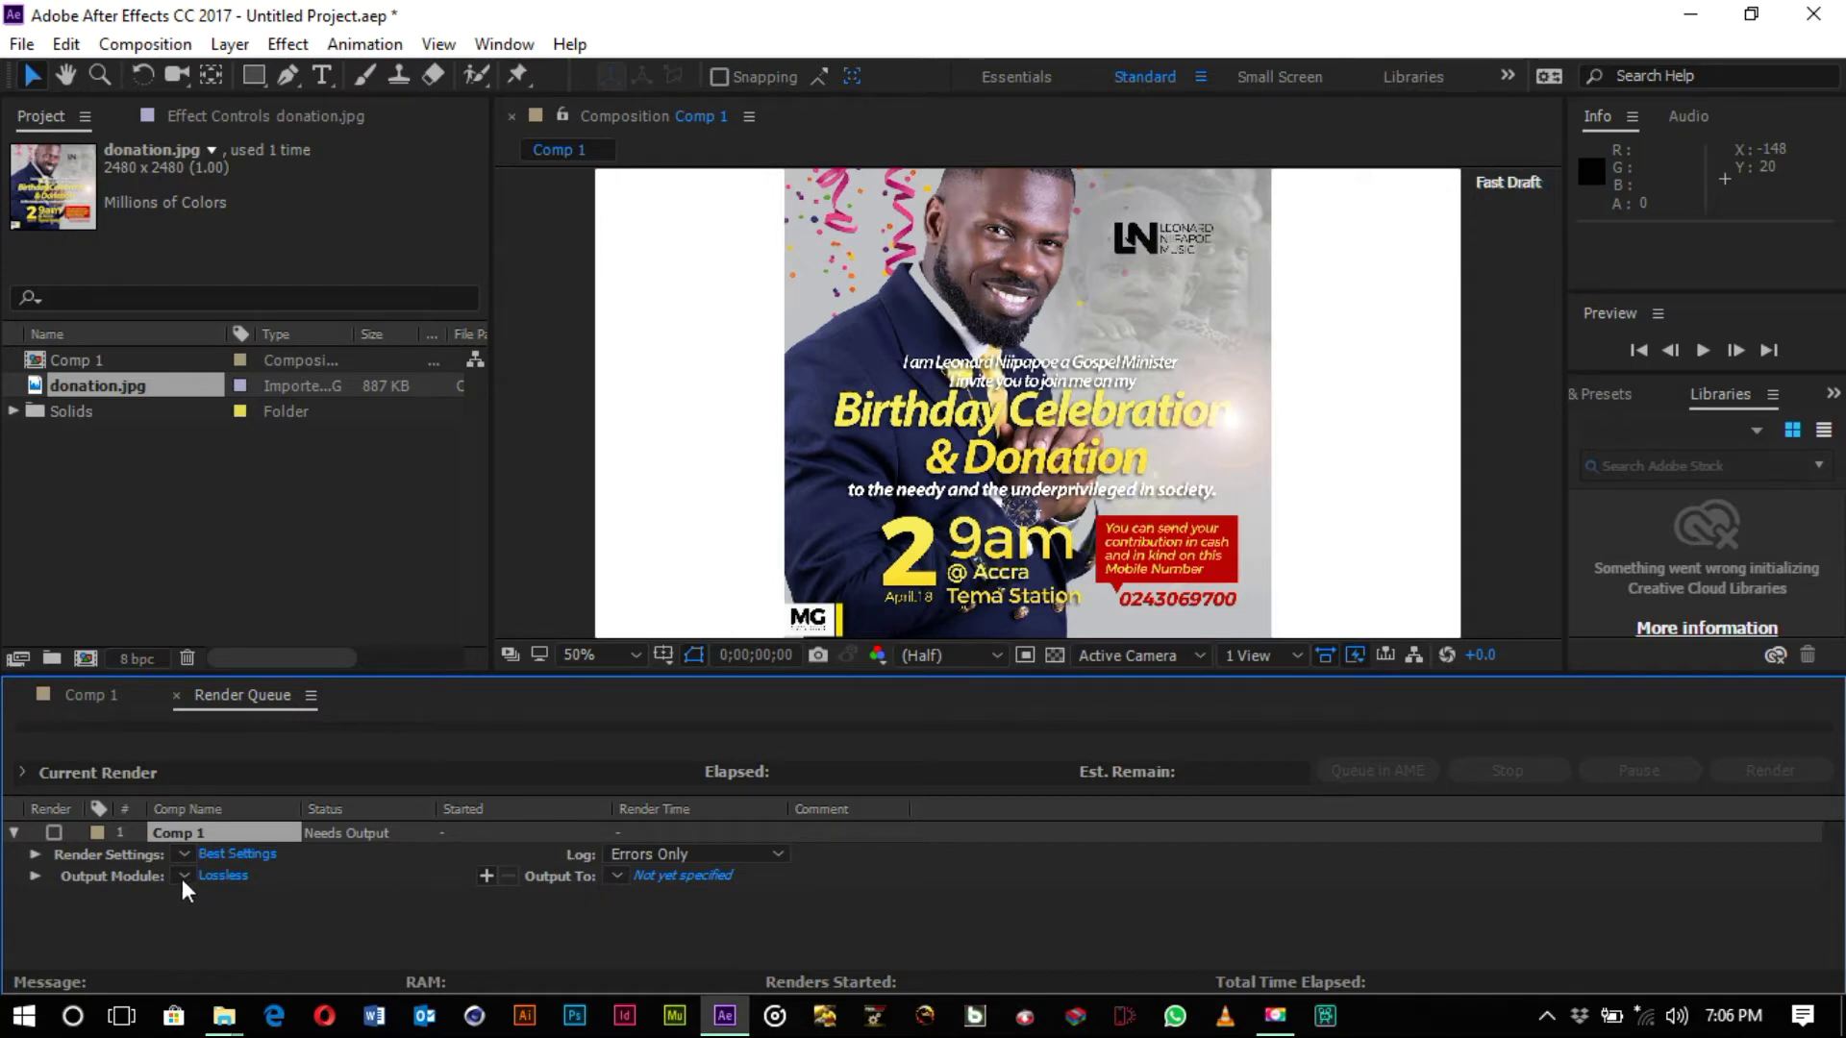
click(233, 869)
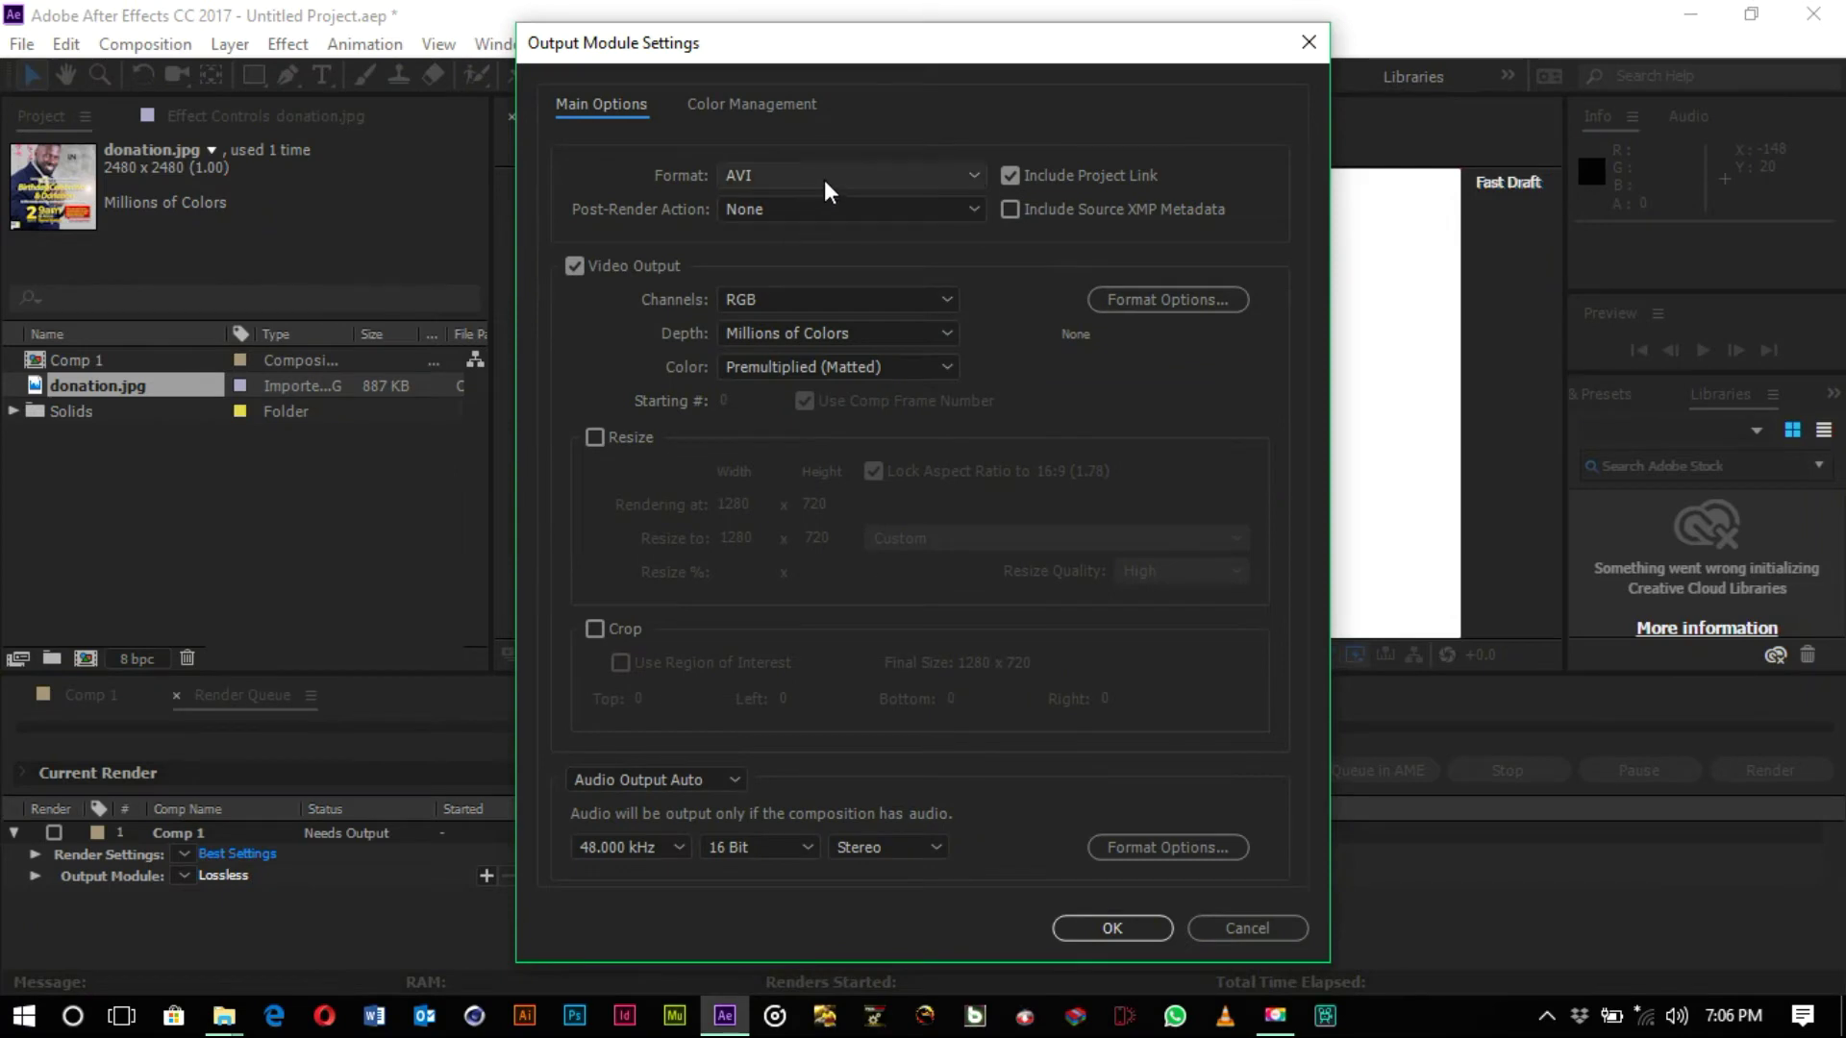
click(823, 181)
click(813, 475)
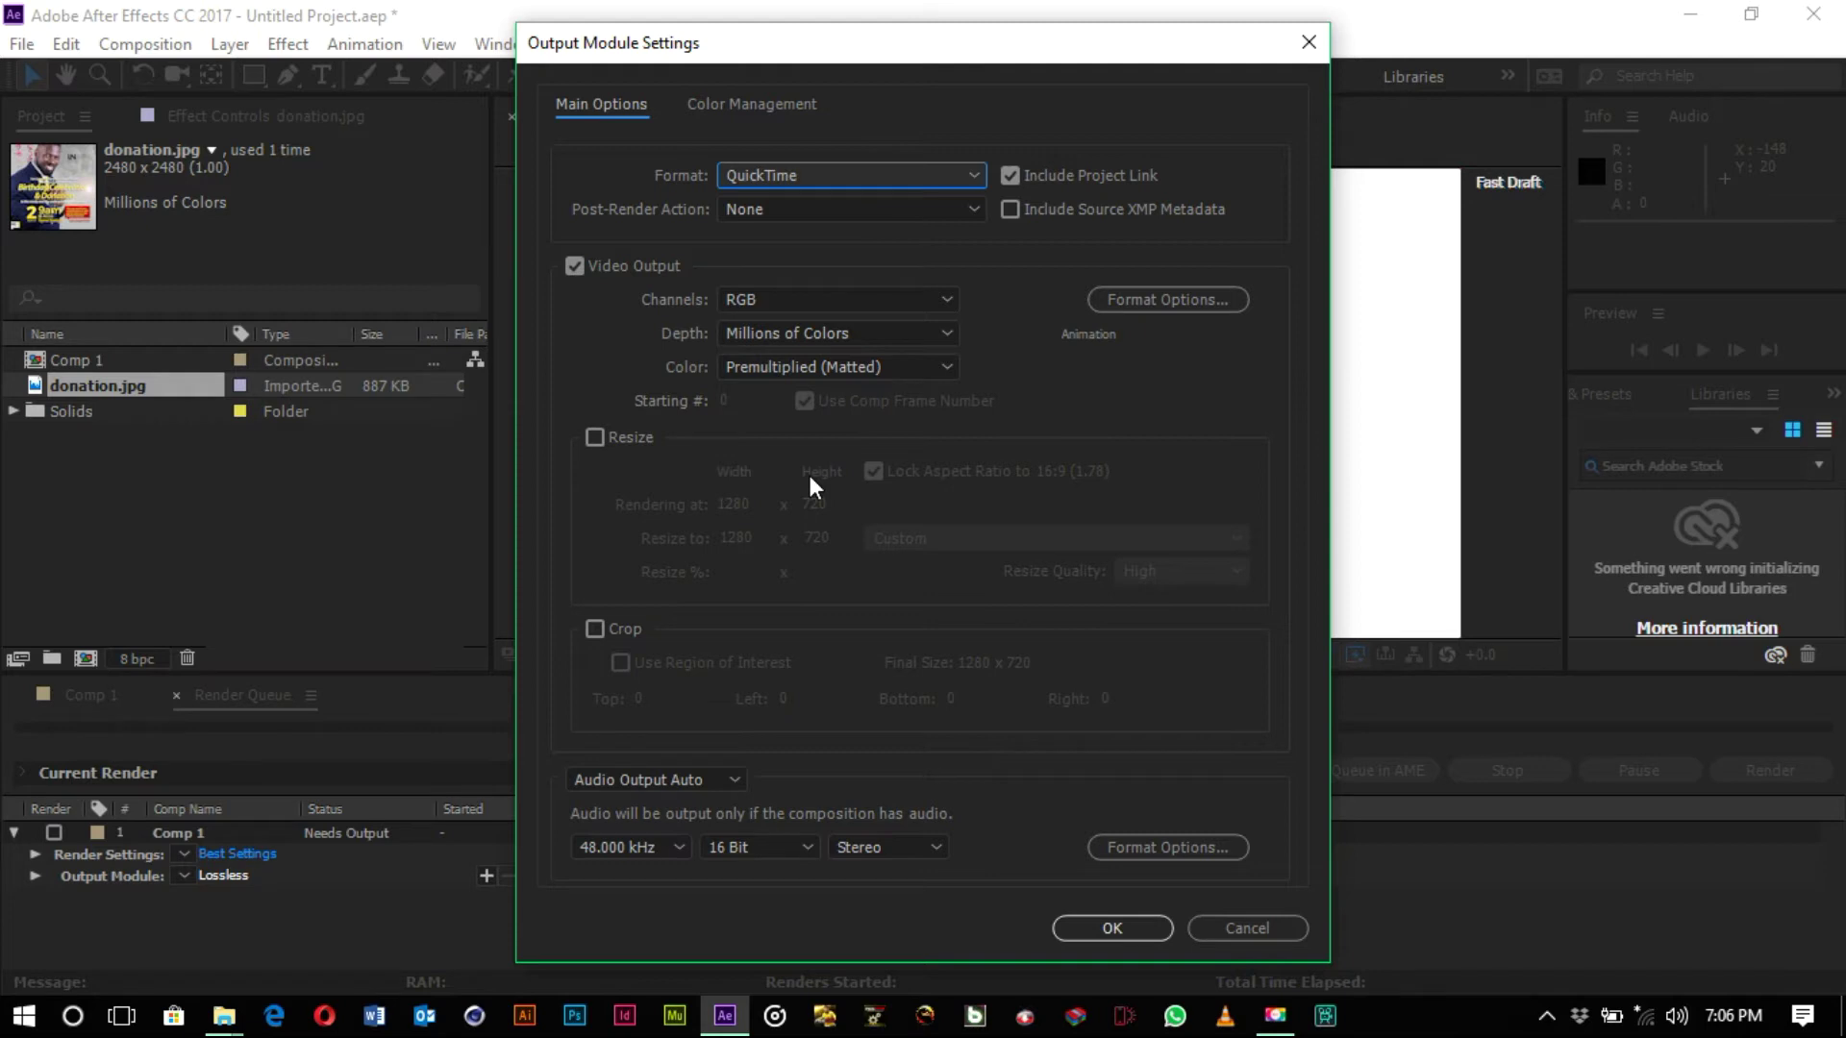
- Review the QuickTime codec options, keep the Animation codec, and close the dialogs
click(1108, 299)
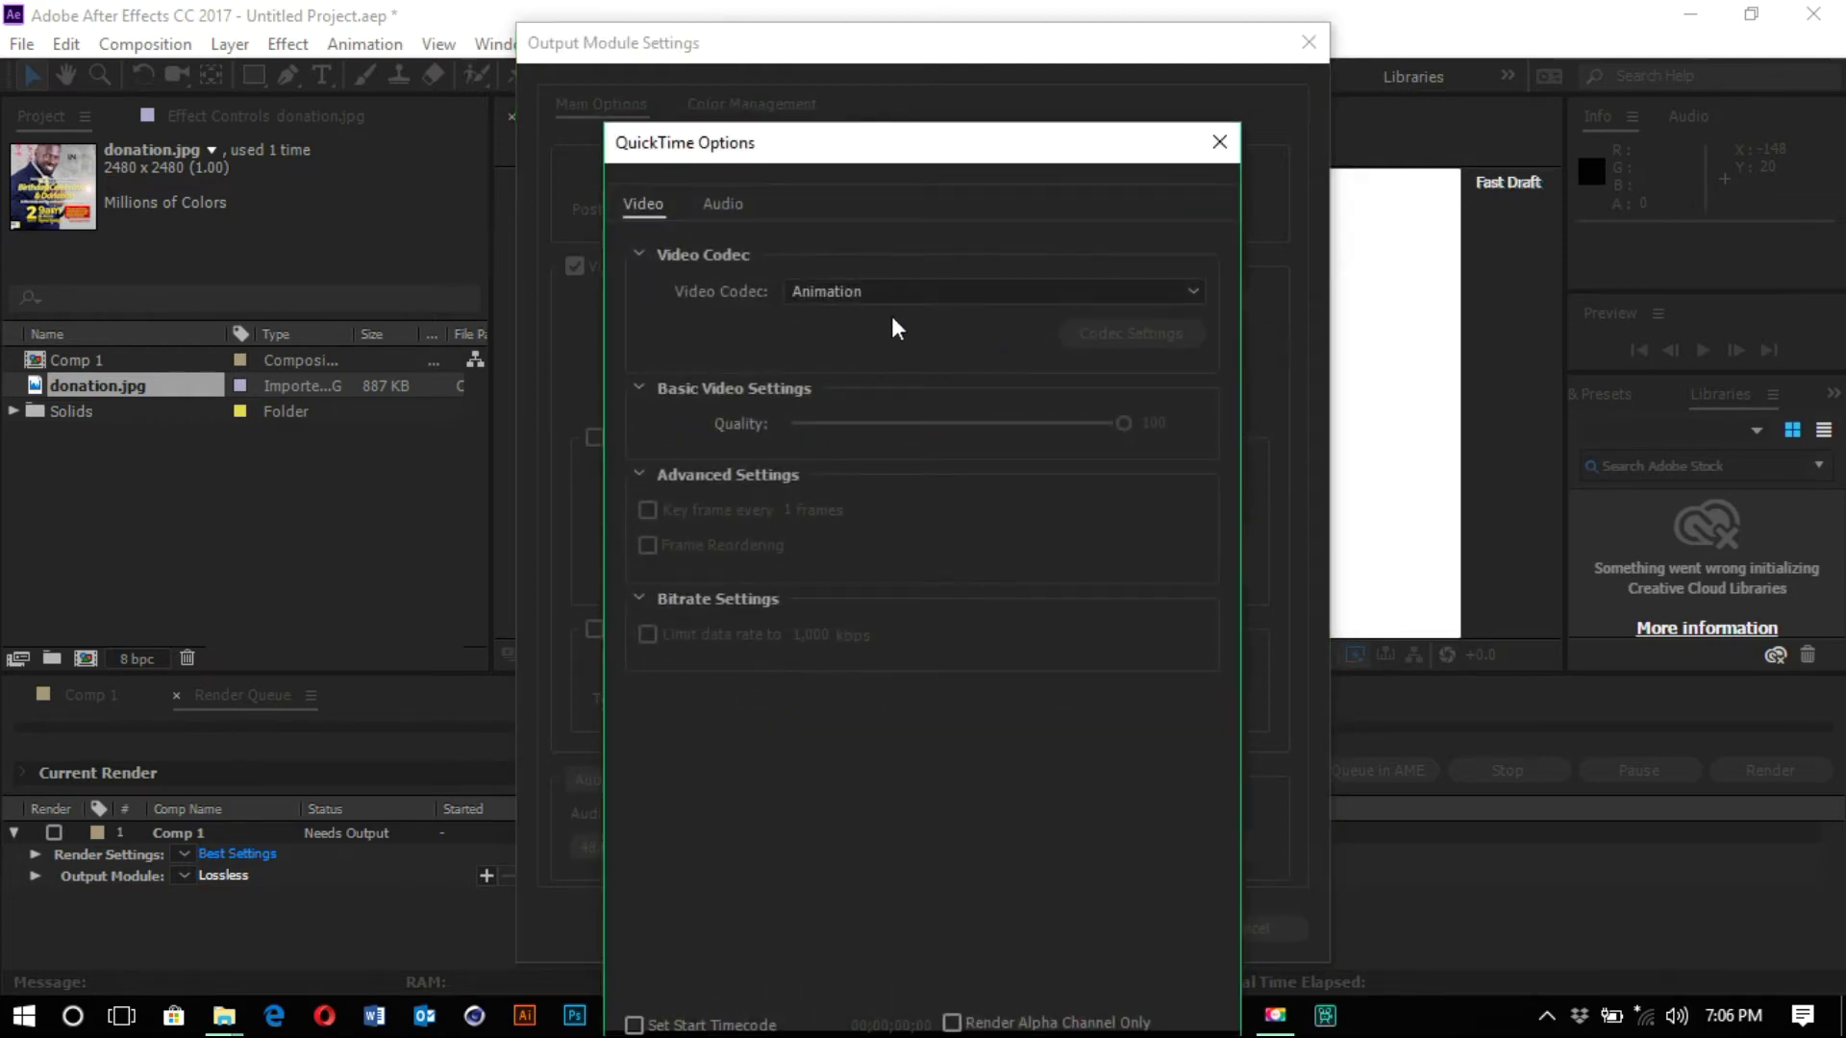
drag(915, 150, 938, 54)
click(879, 193)
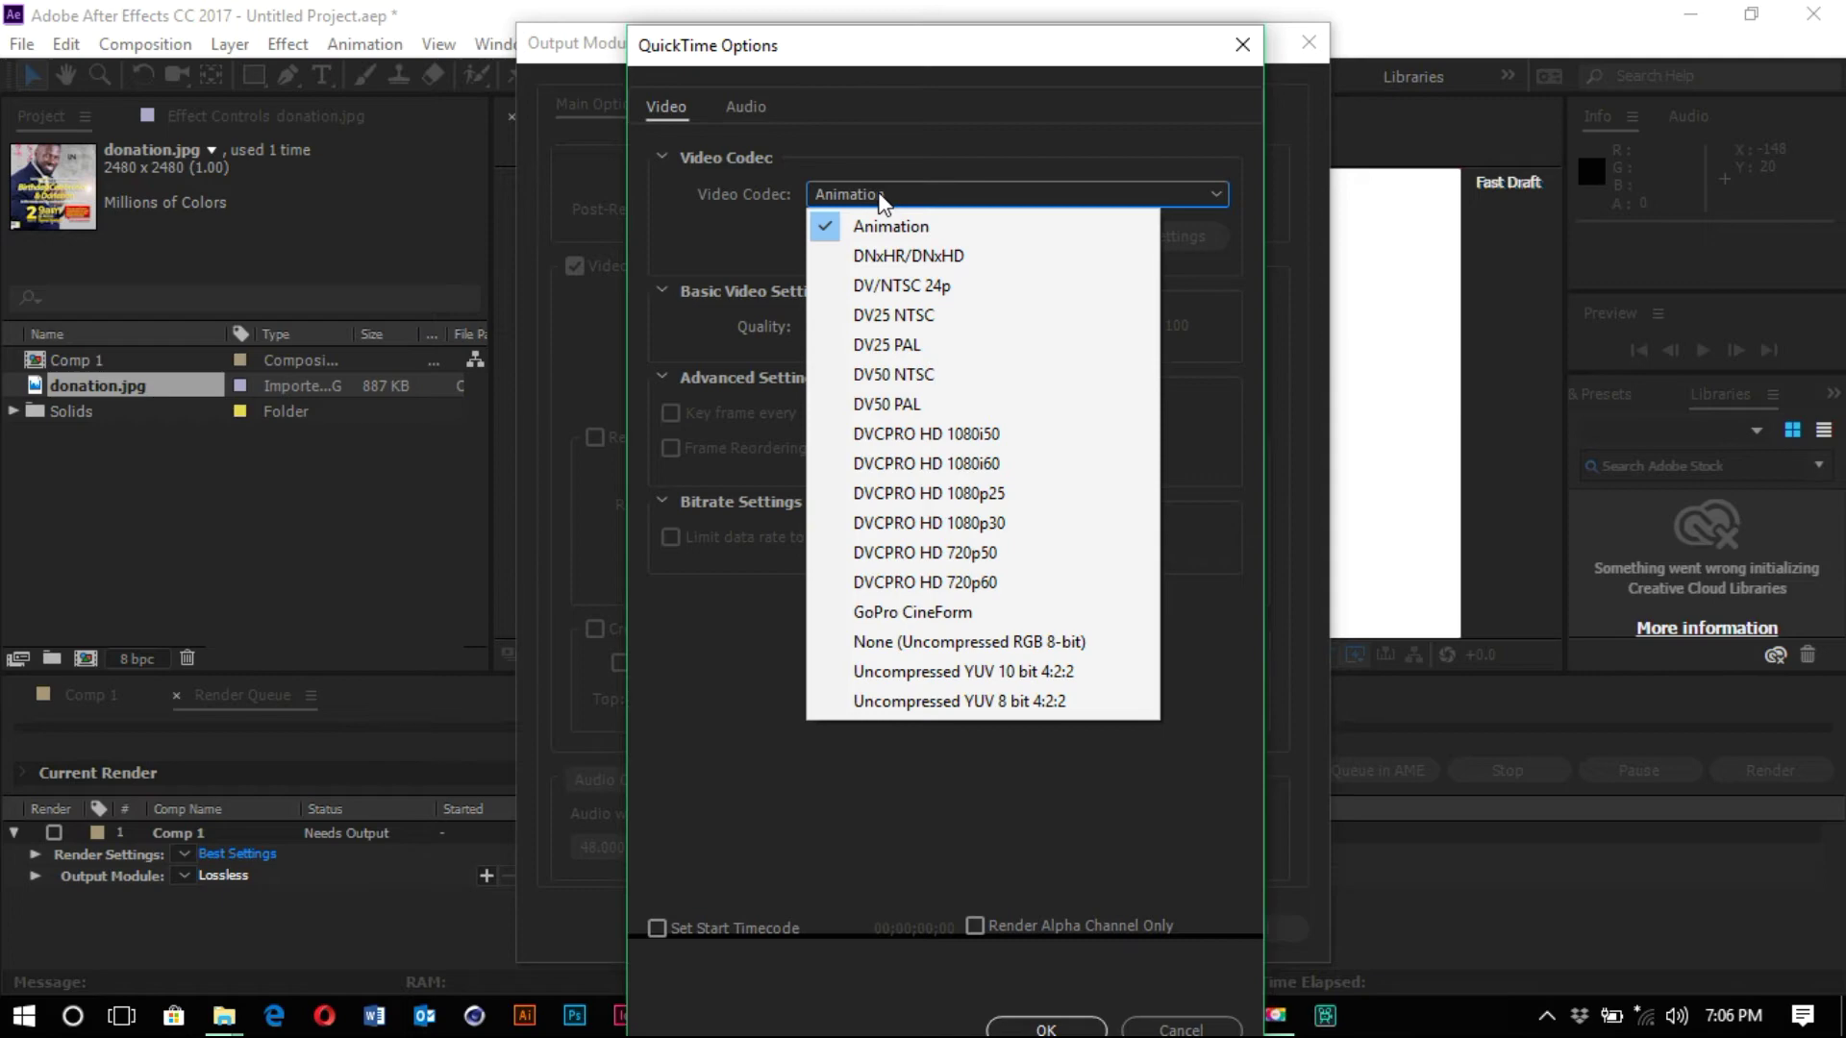
drag(926, 64, 923, 27)
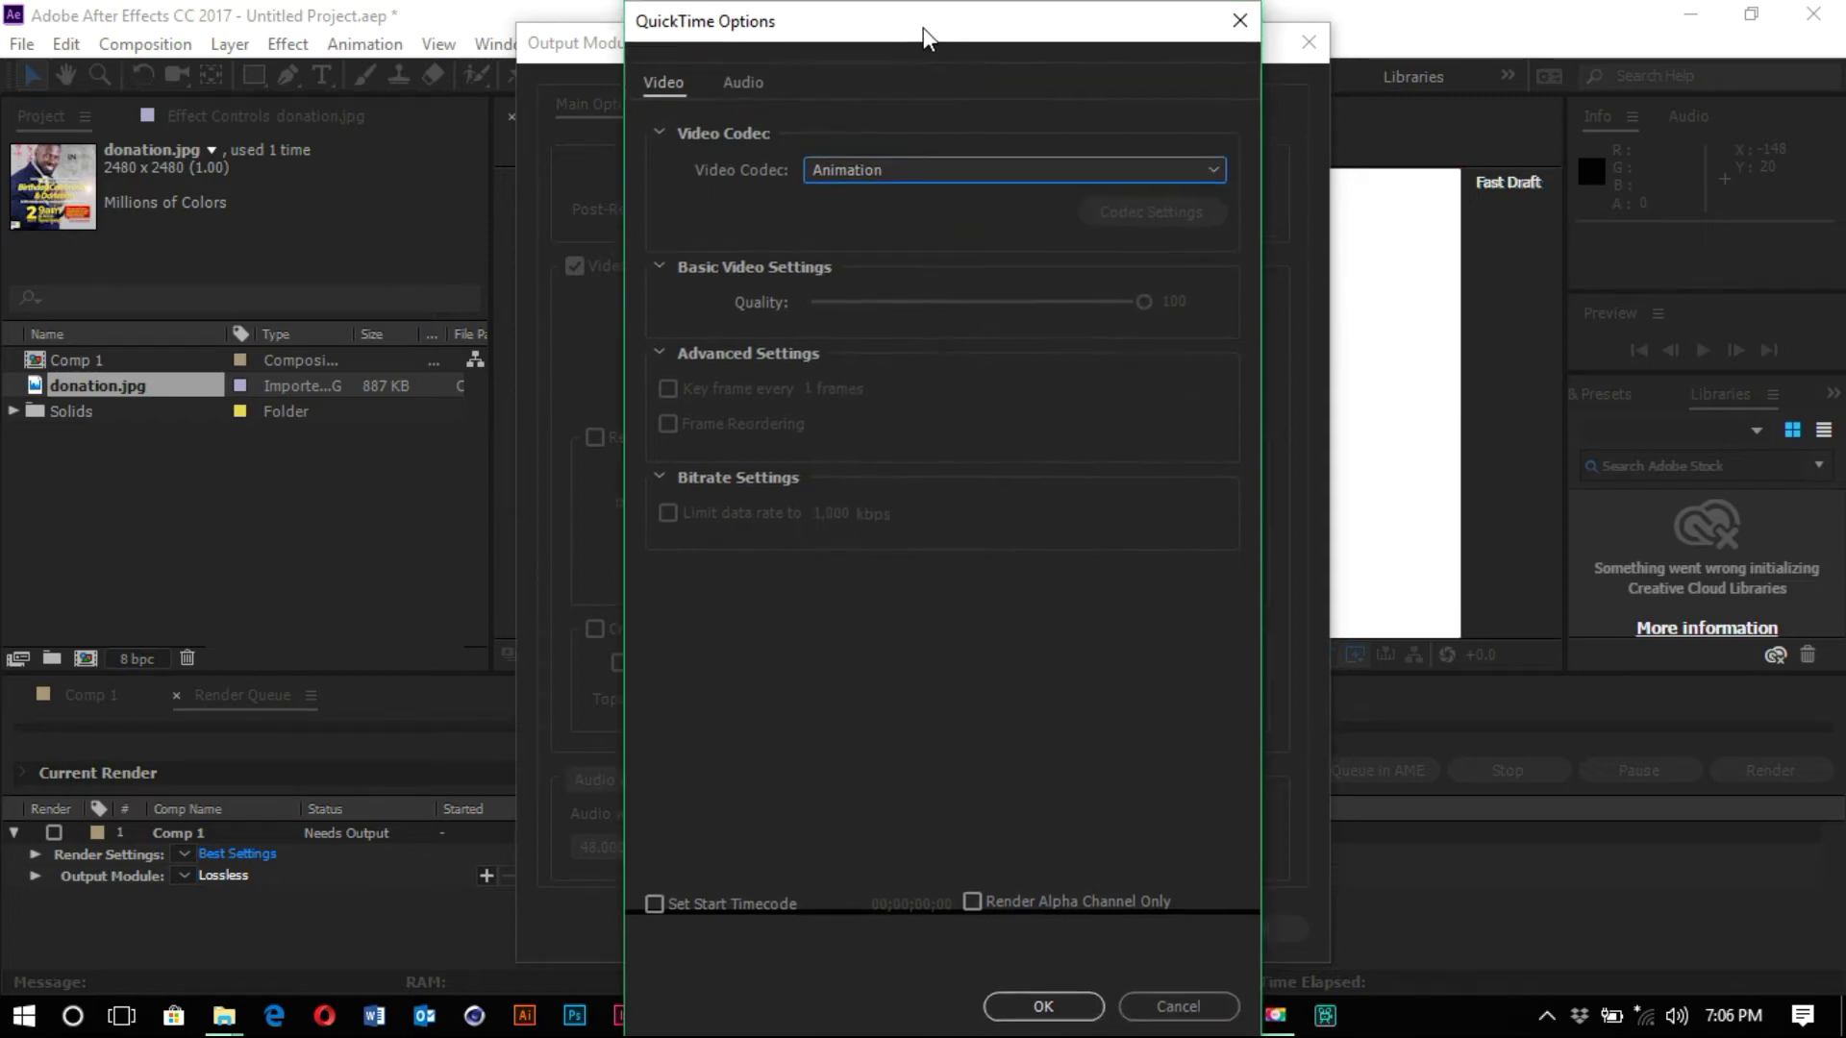
click(1044, 1007)
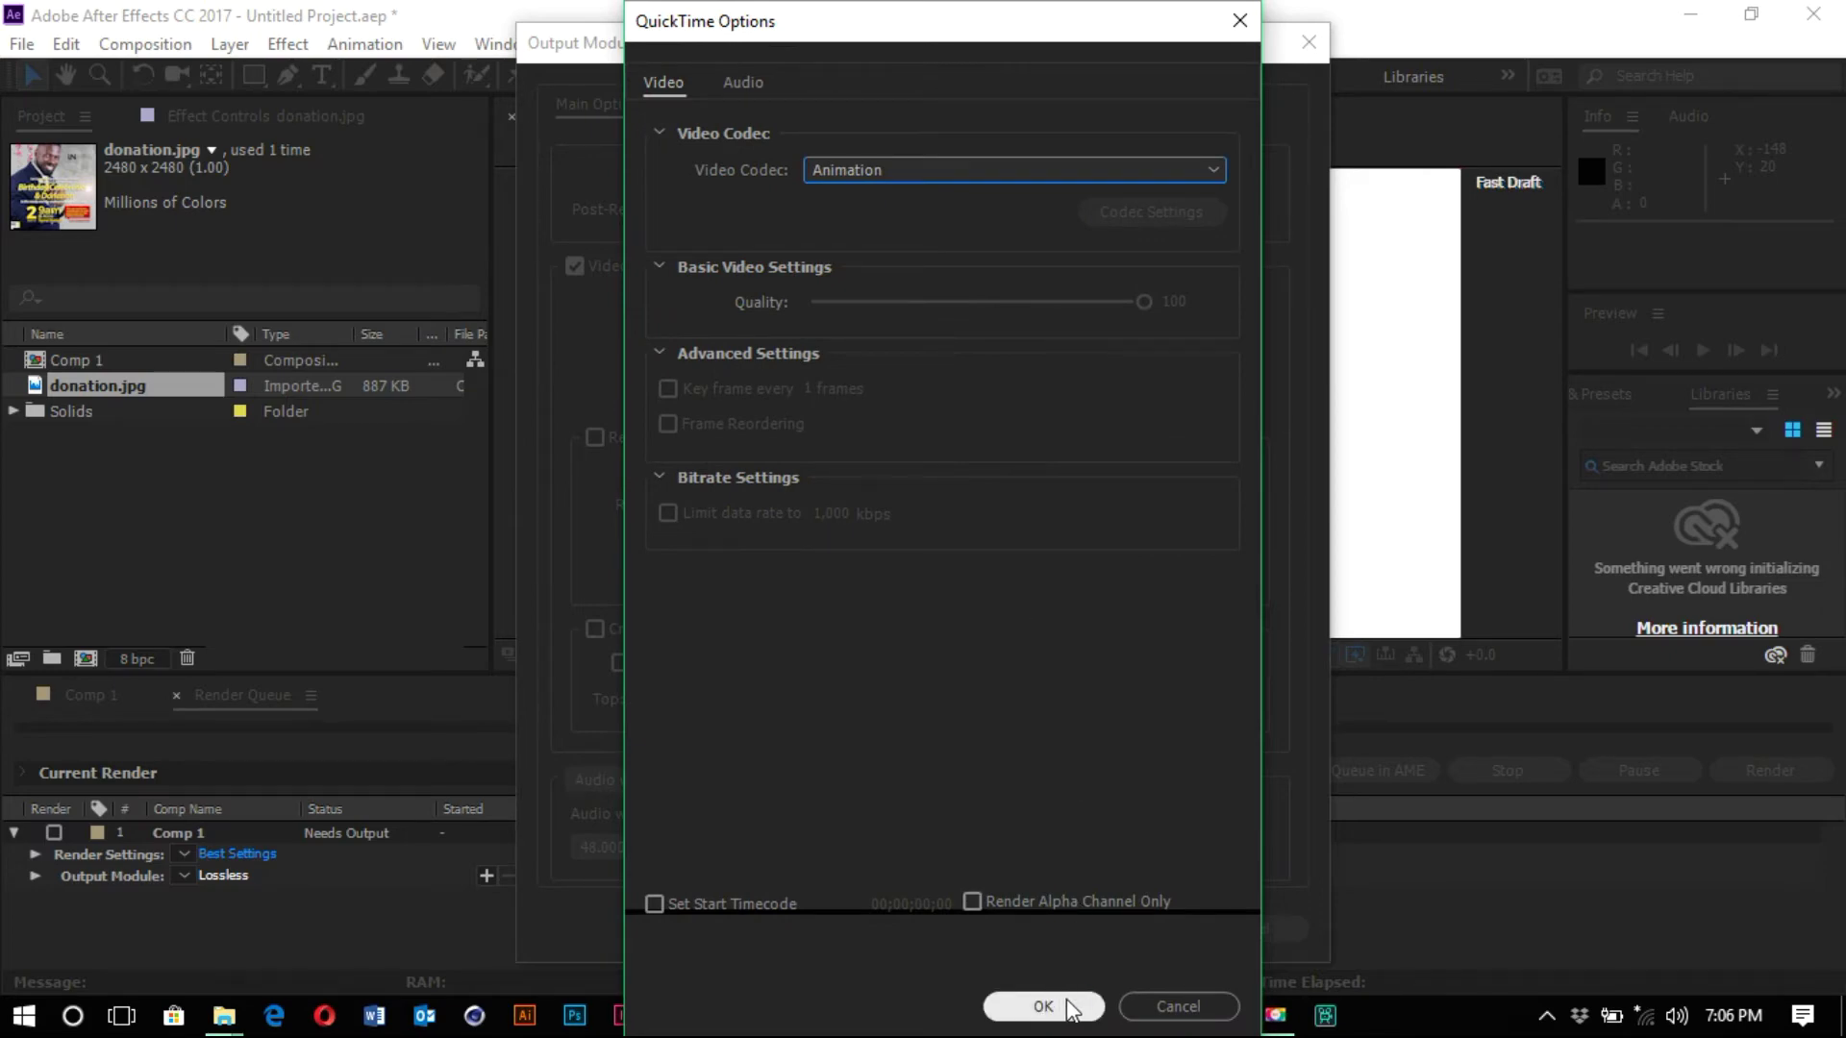
click(1179, 1006)
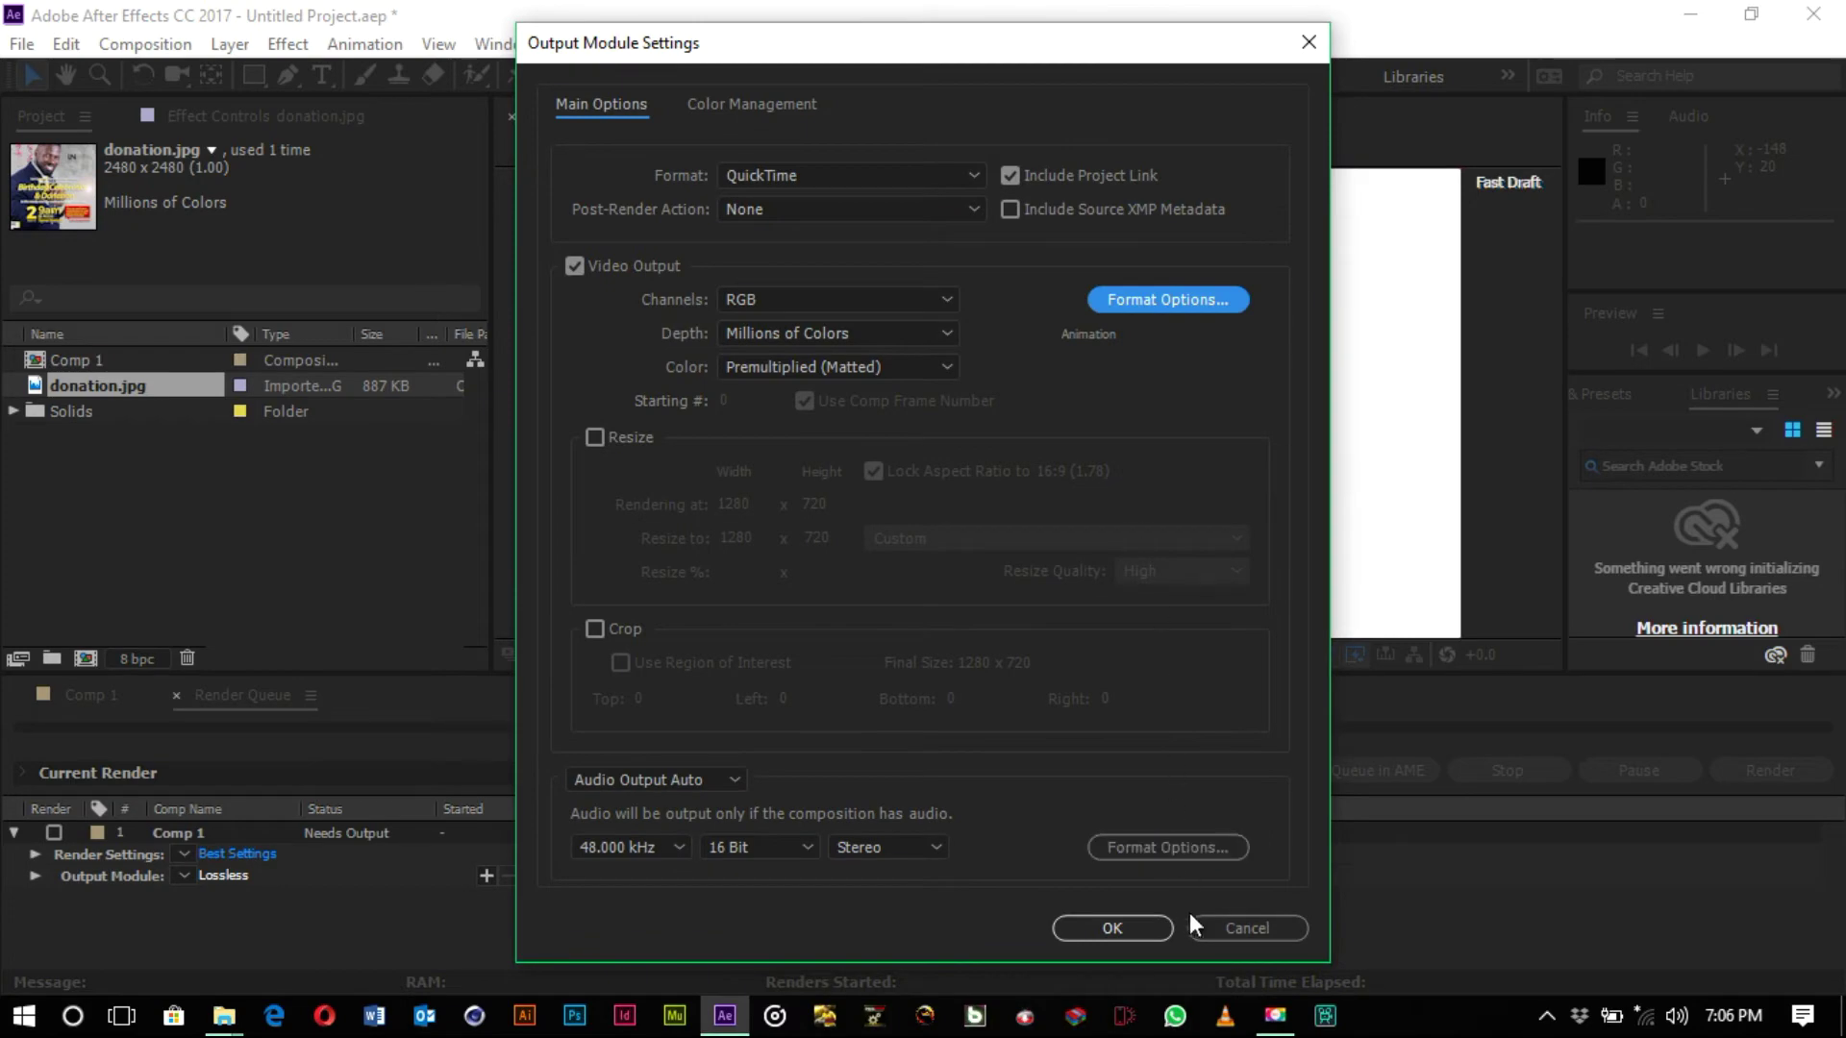
click(1226, 921)
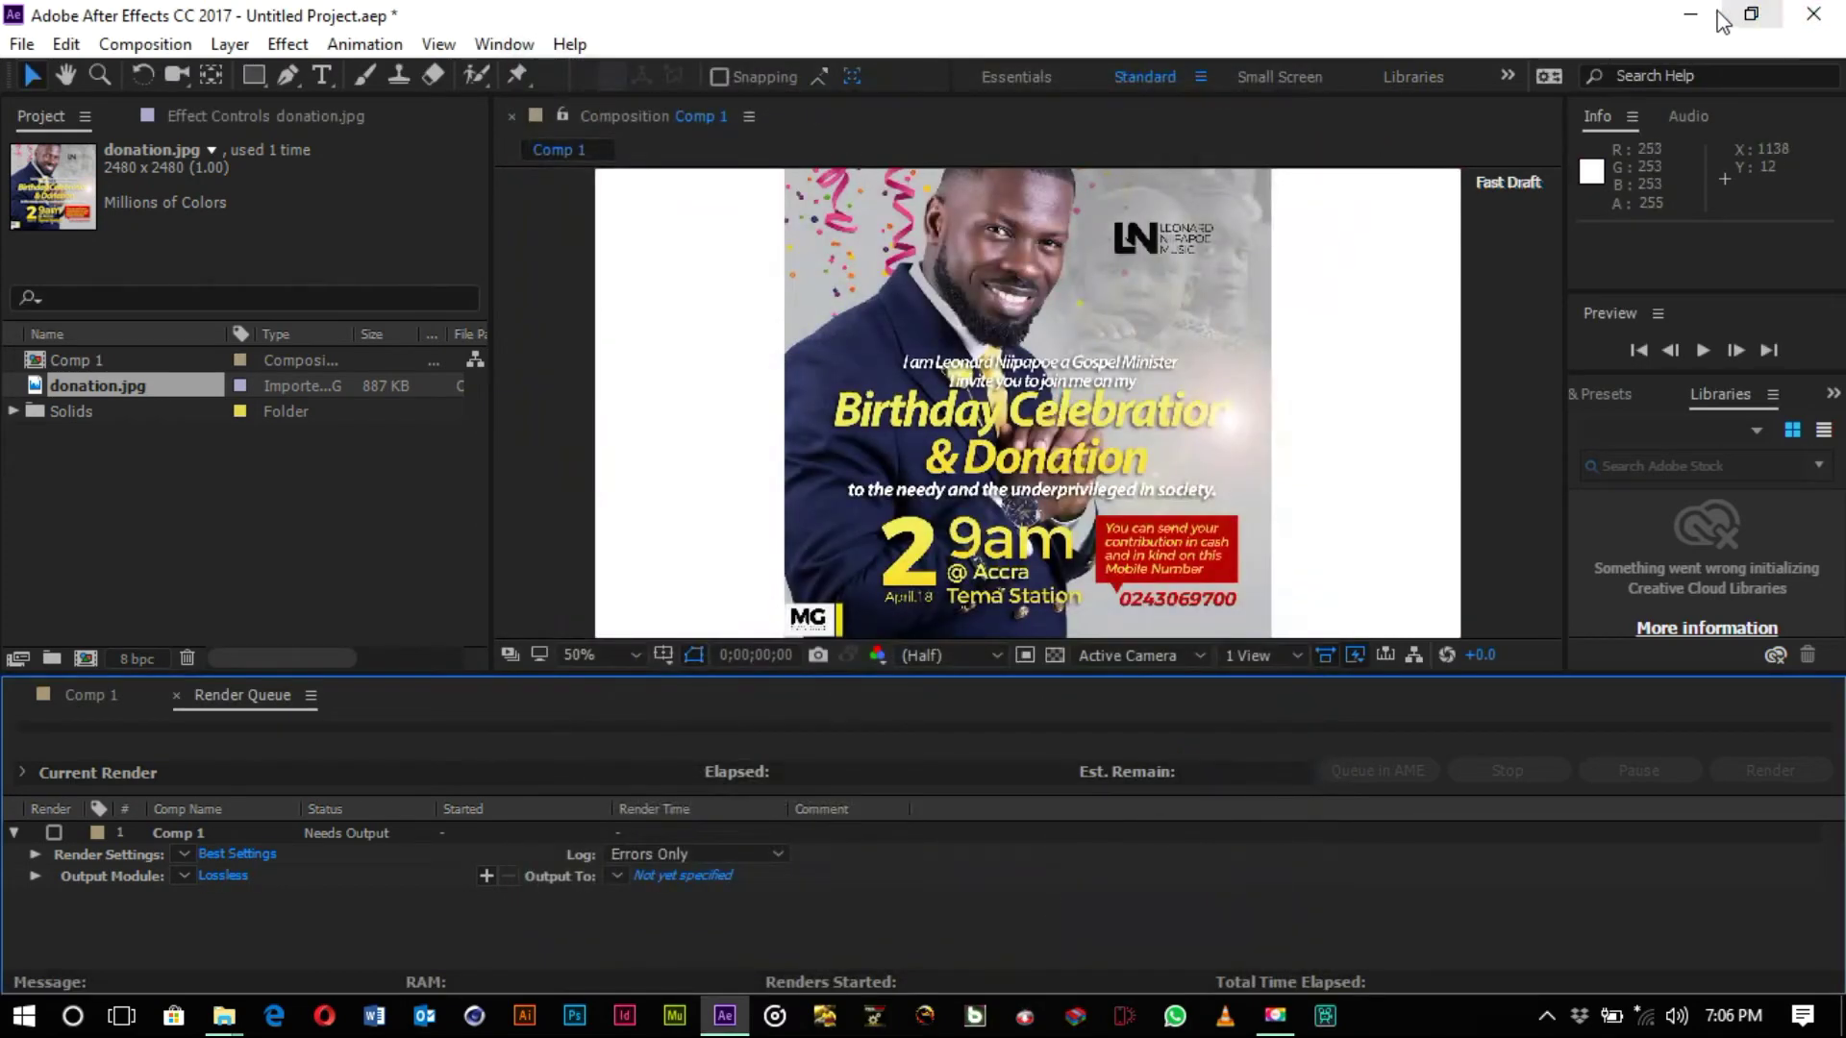
- Save the project to the Desktop folder under the file name manuel
click(24, 45)
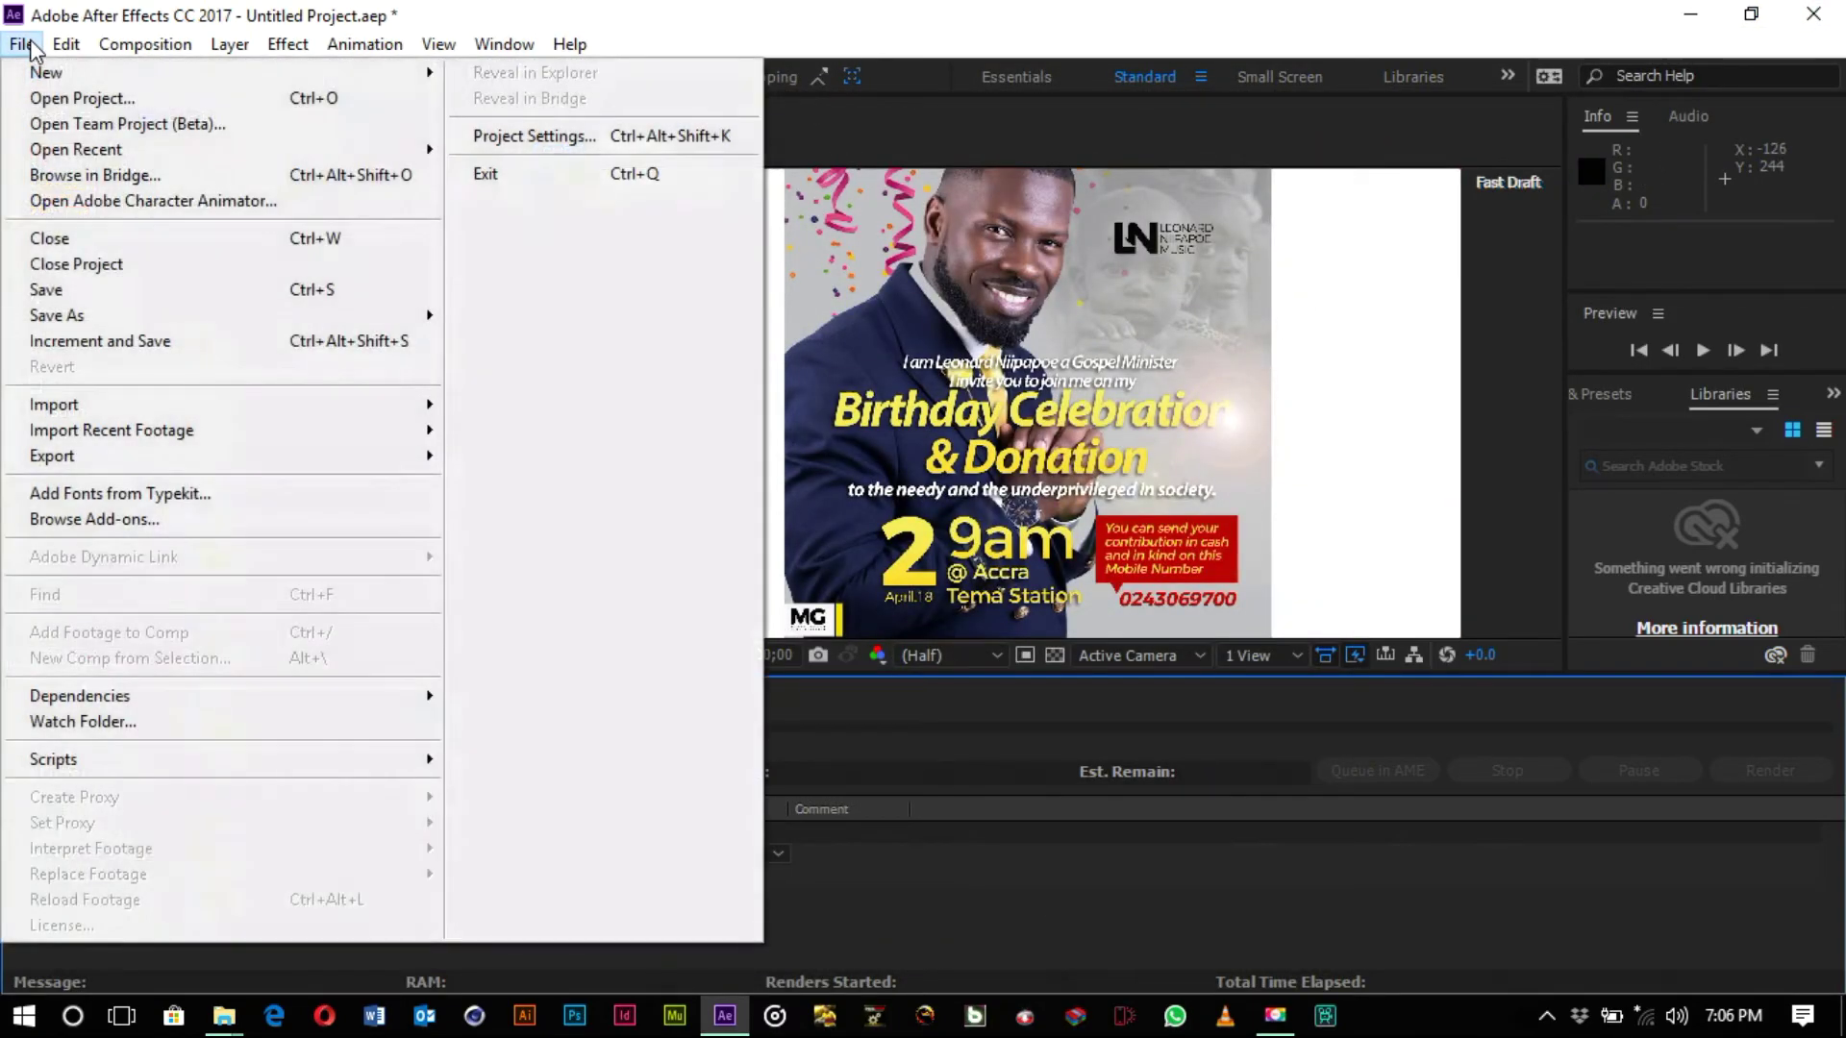
mouse_move(147, 432)
mouse_move(178, 317)
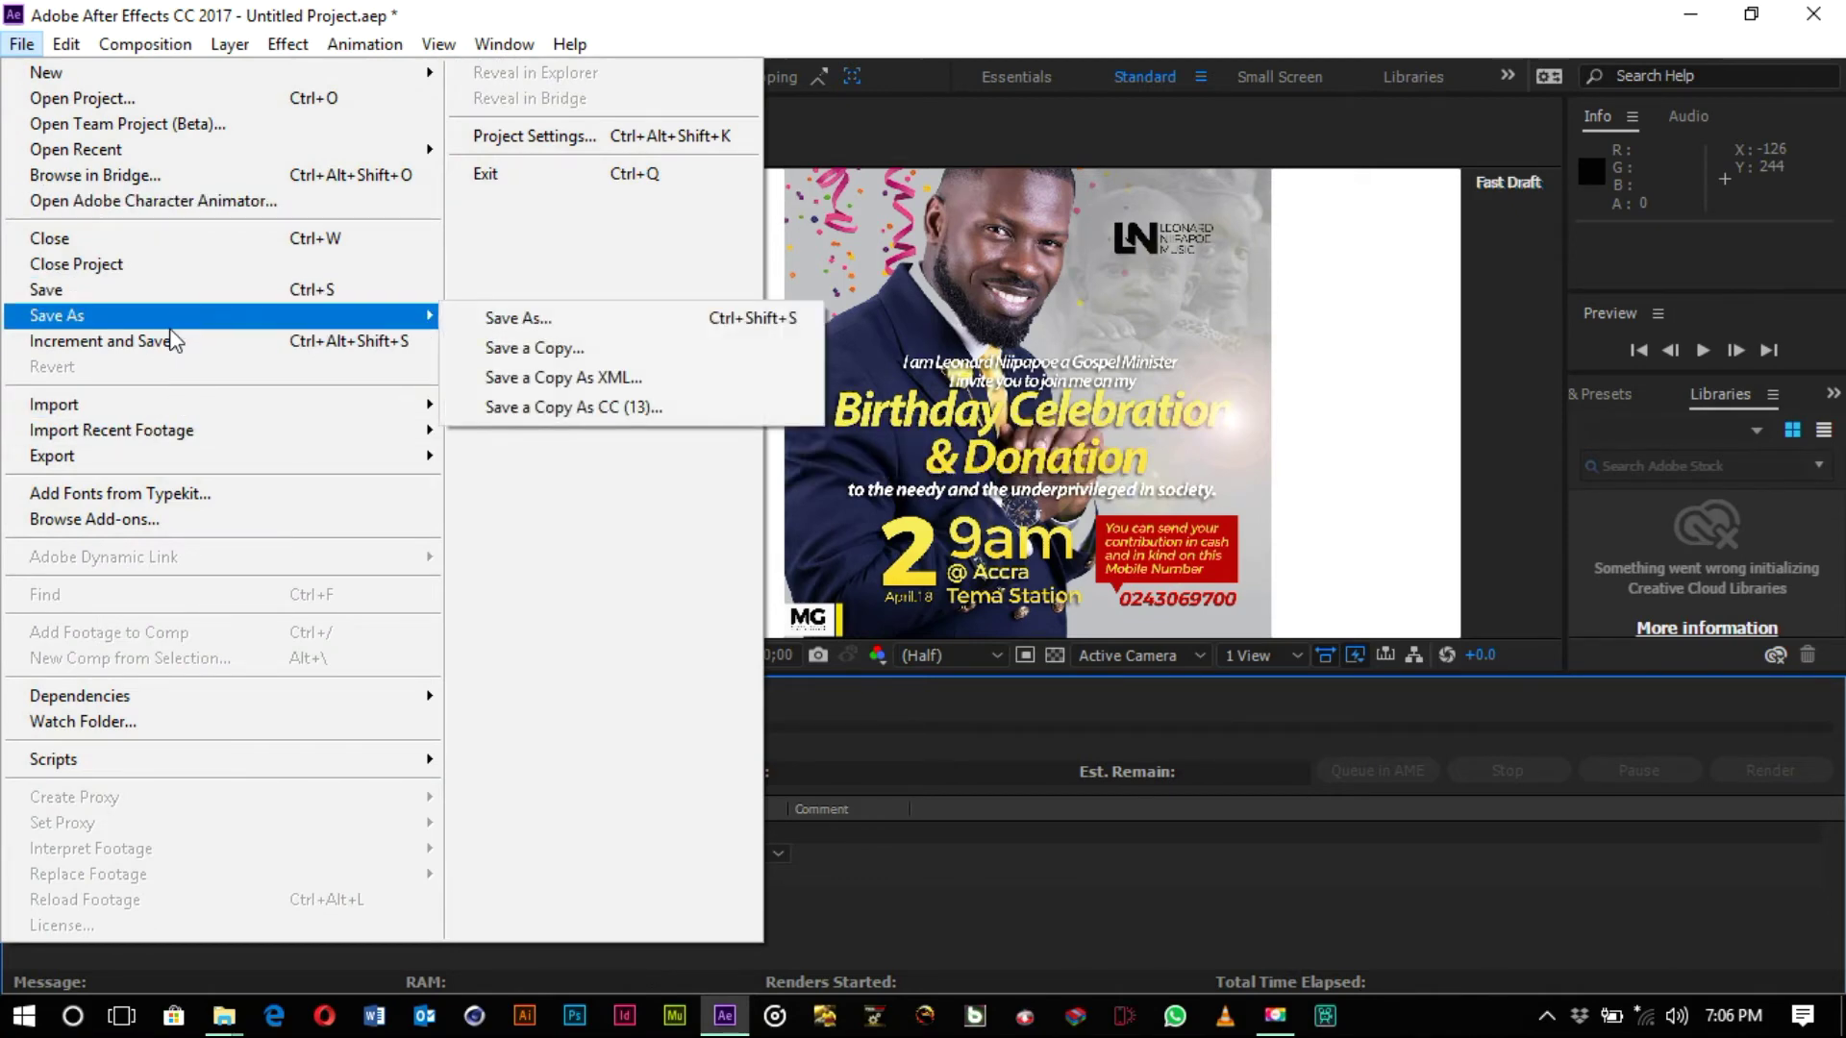
click(663, 327)
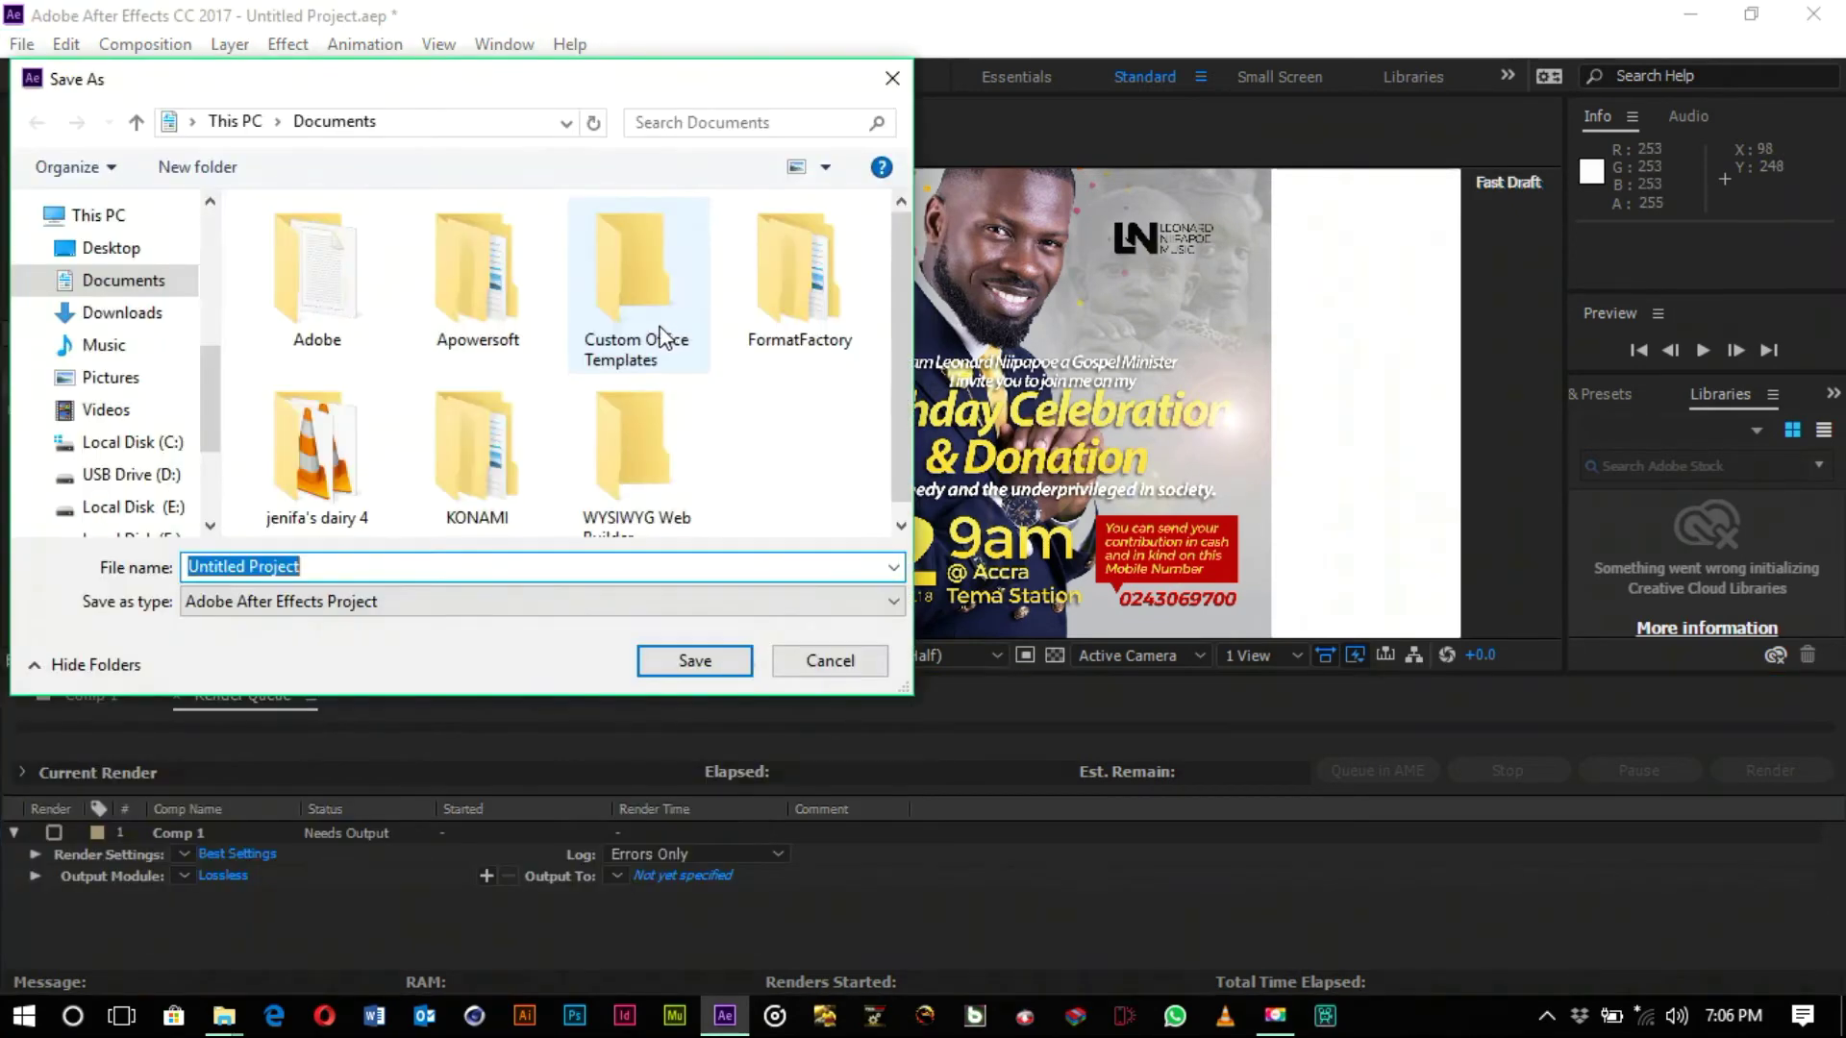
click(135, 247)
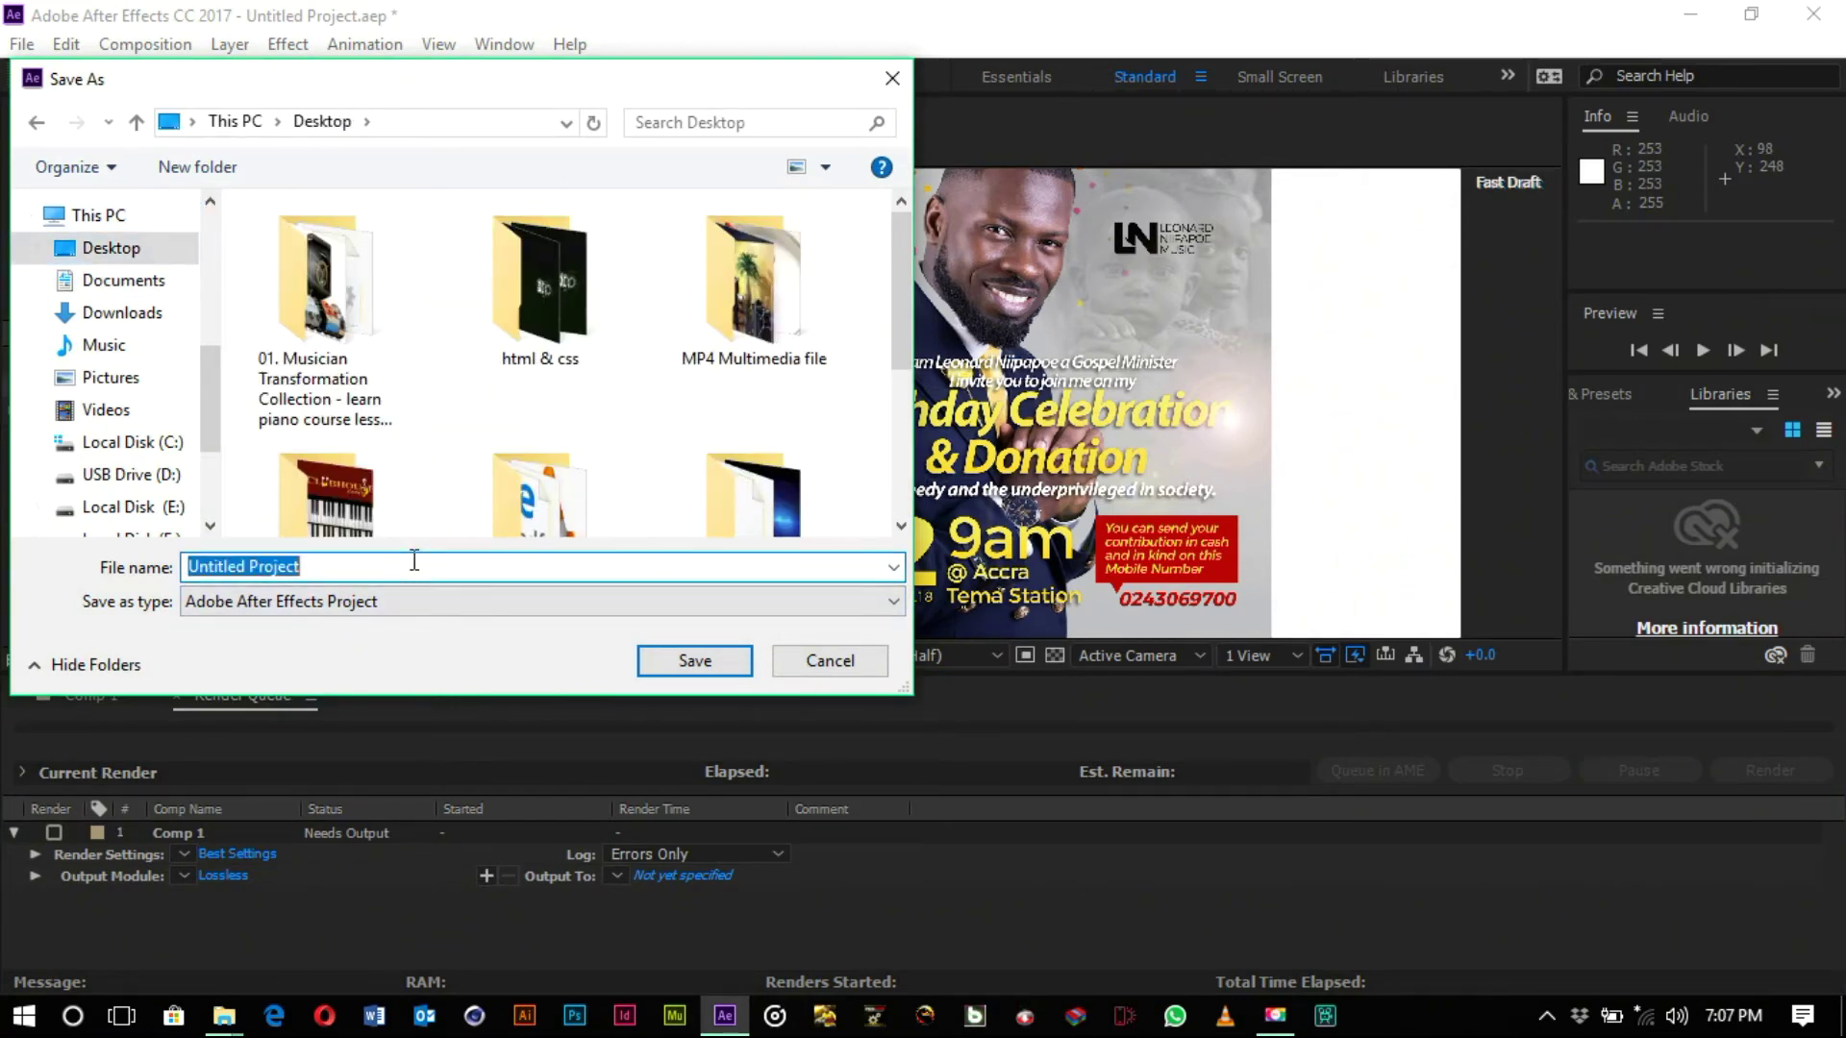
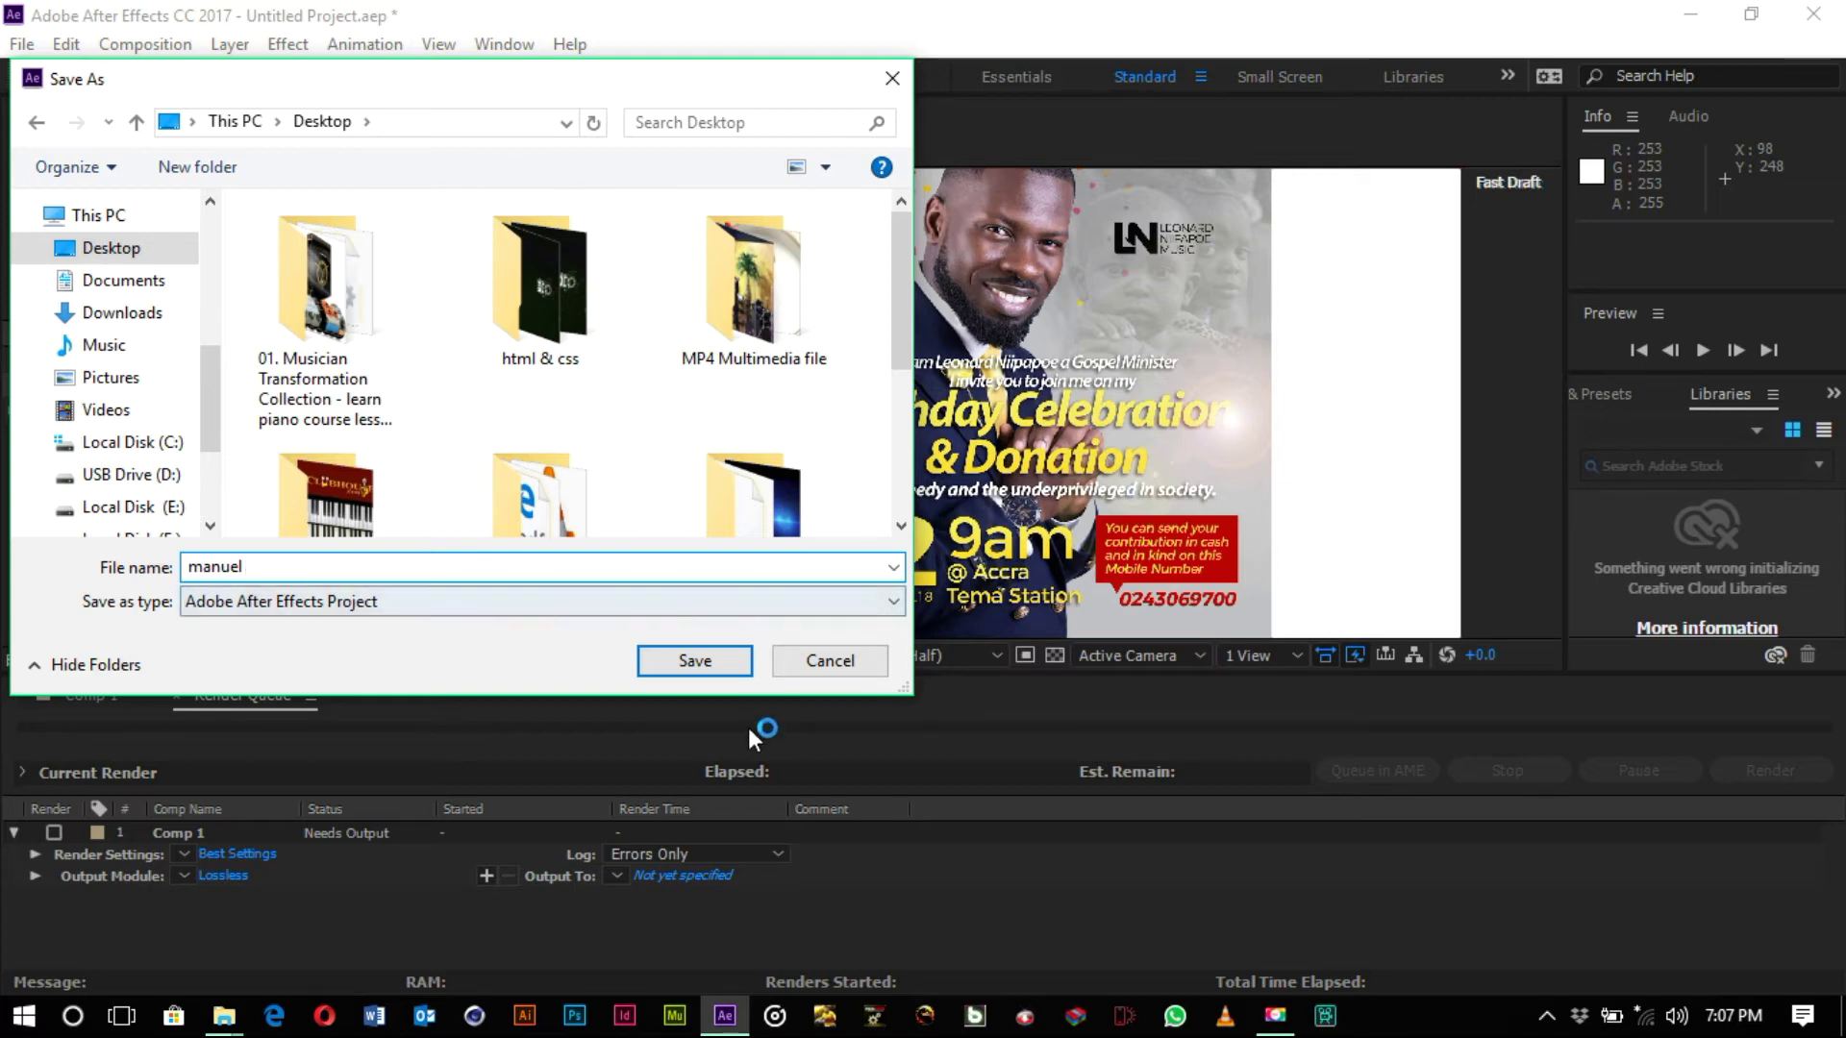
click(737, 665)
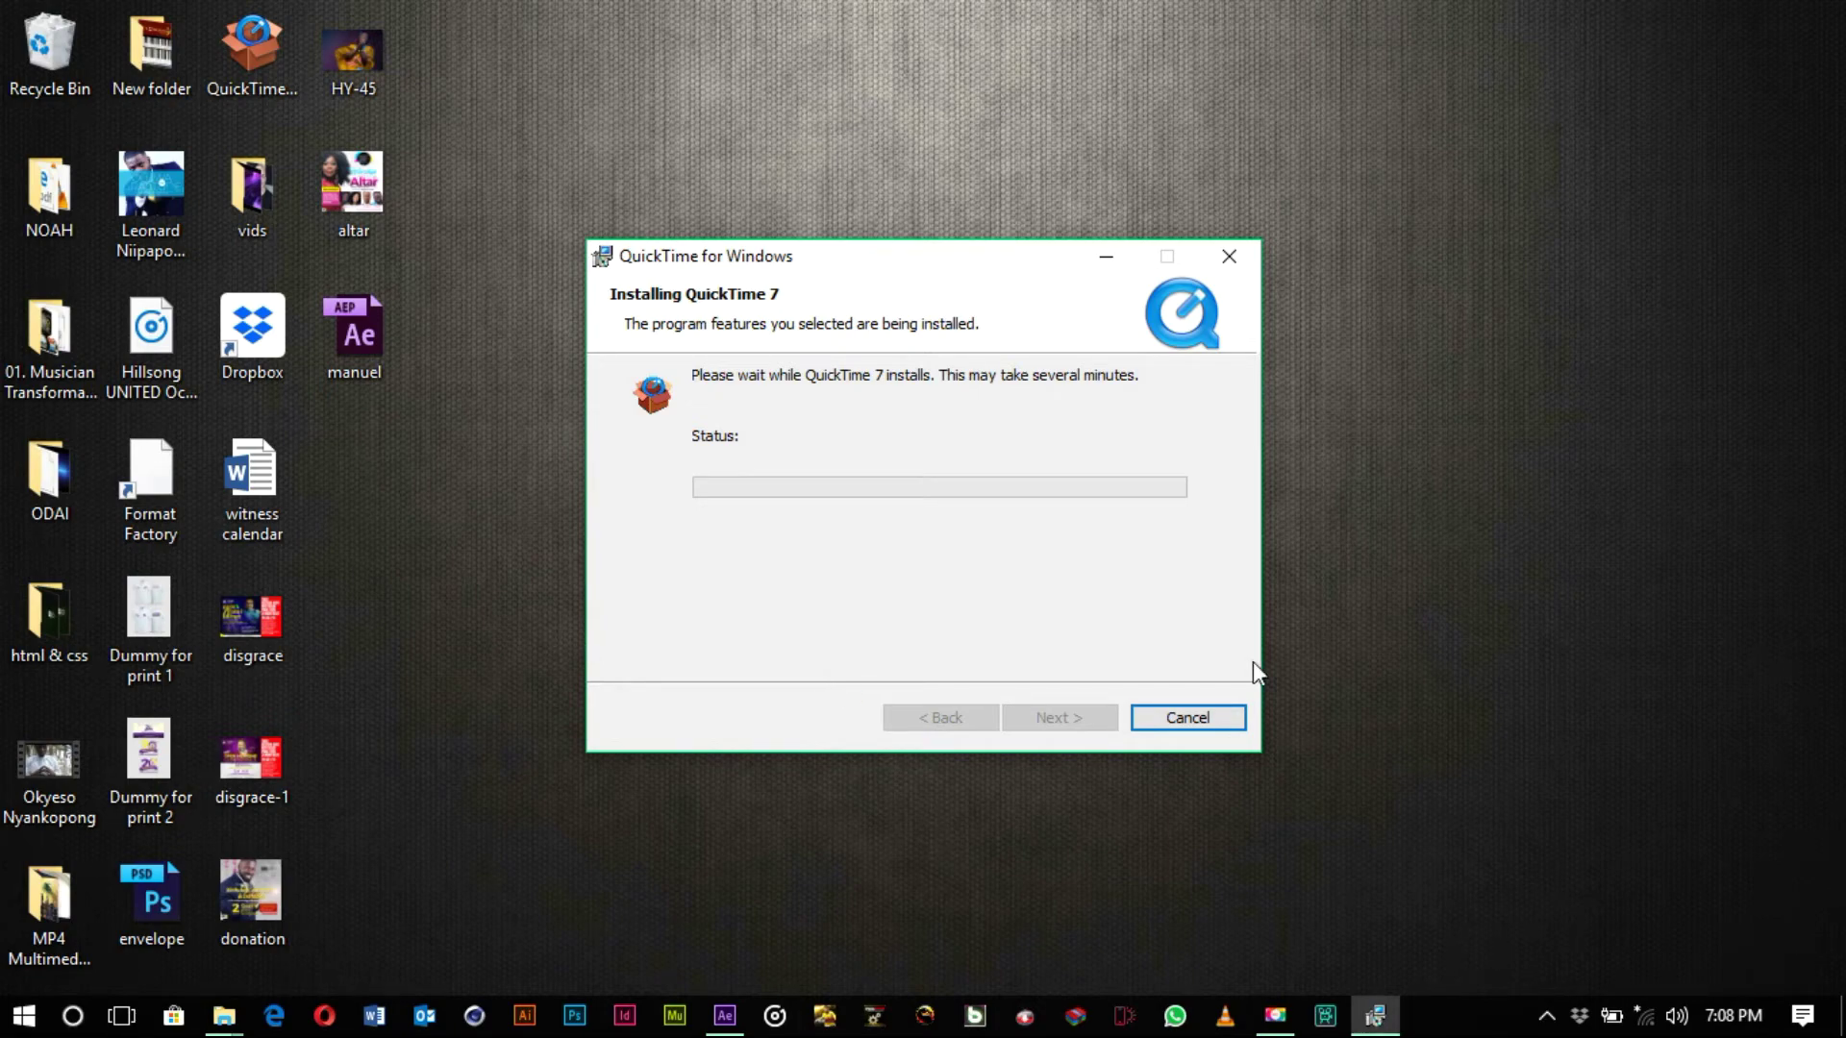
- Finish installing QuickTime 7 and decline the QuickTime Pro upgrade offer
click(1275, 1016)
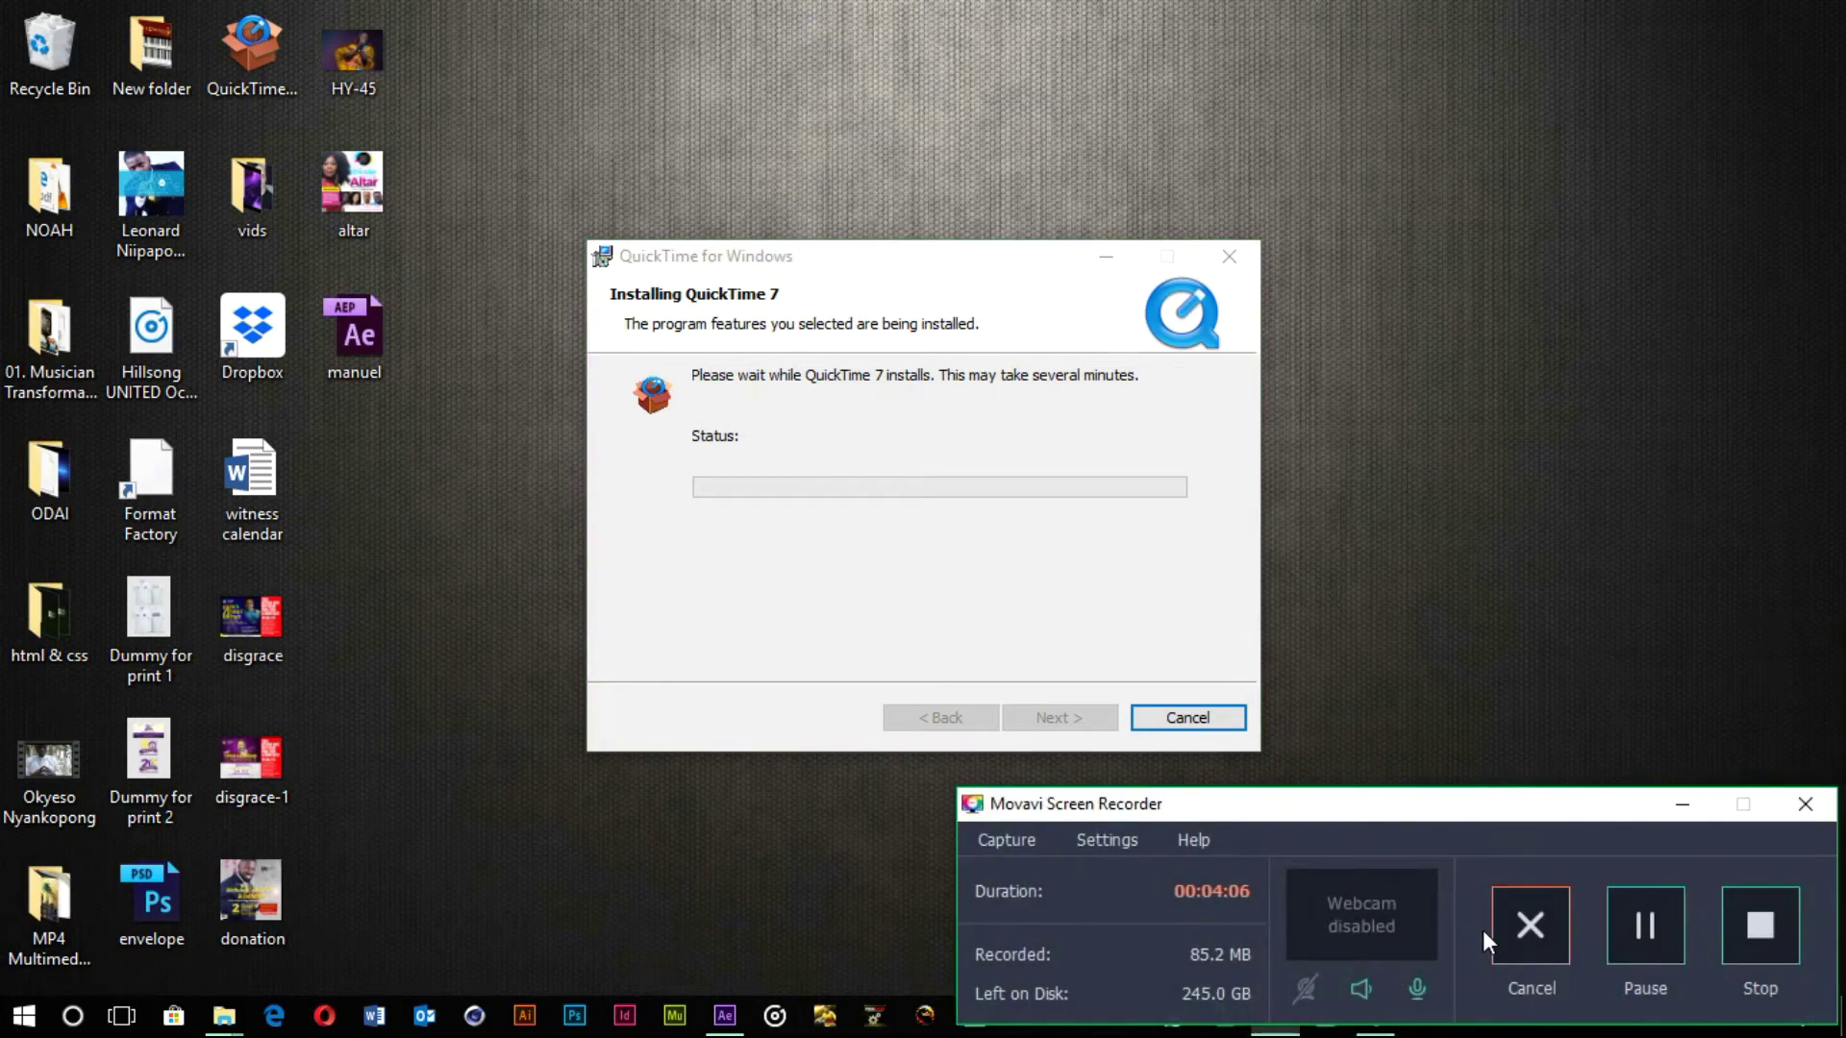
click(1632, 923)
click(1627, 918)
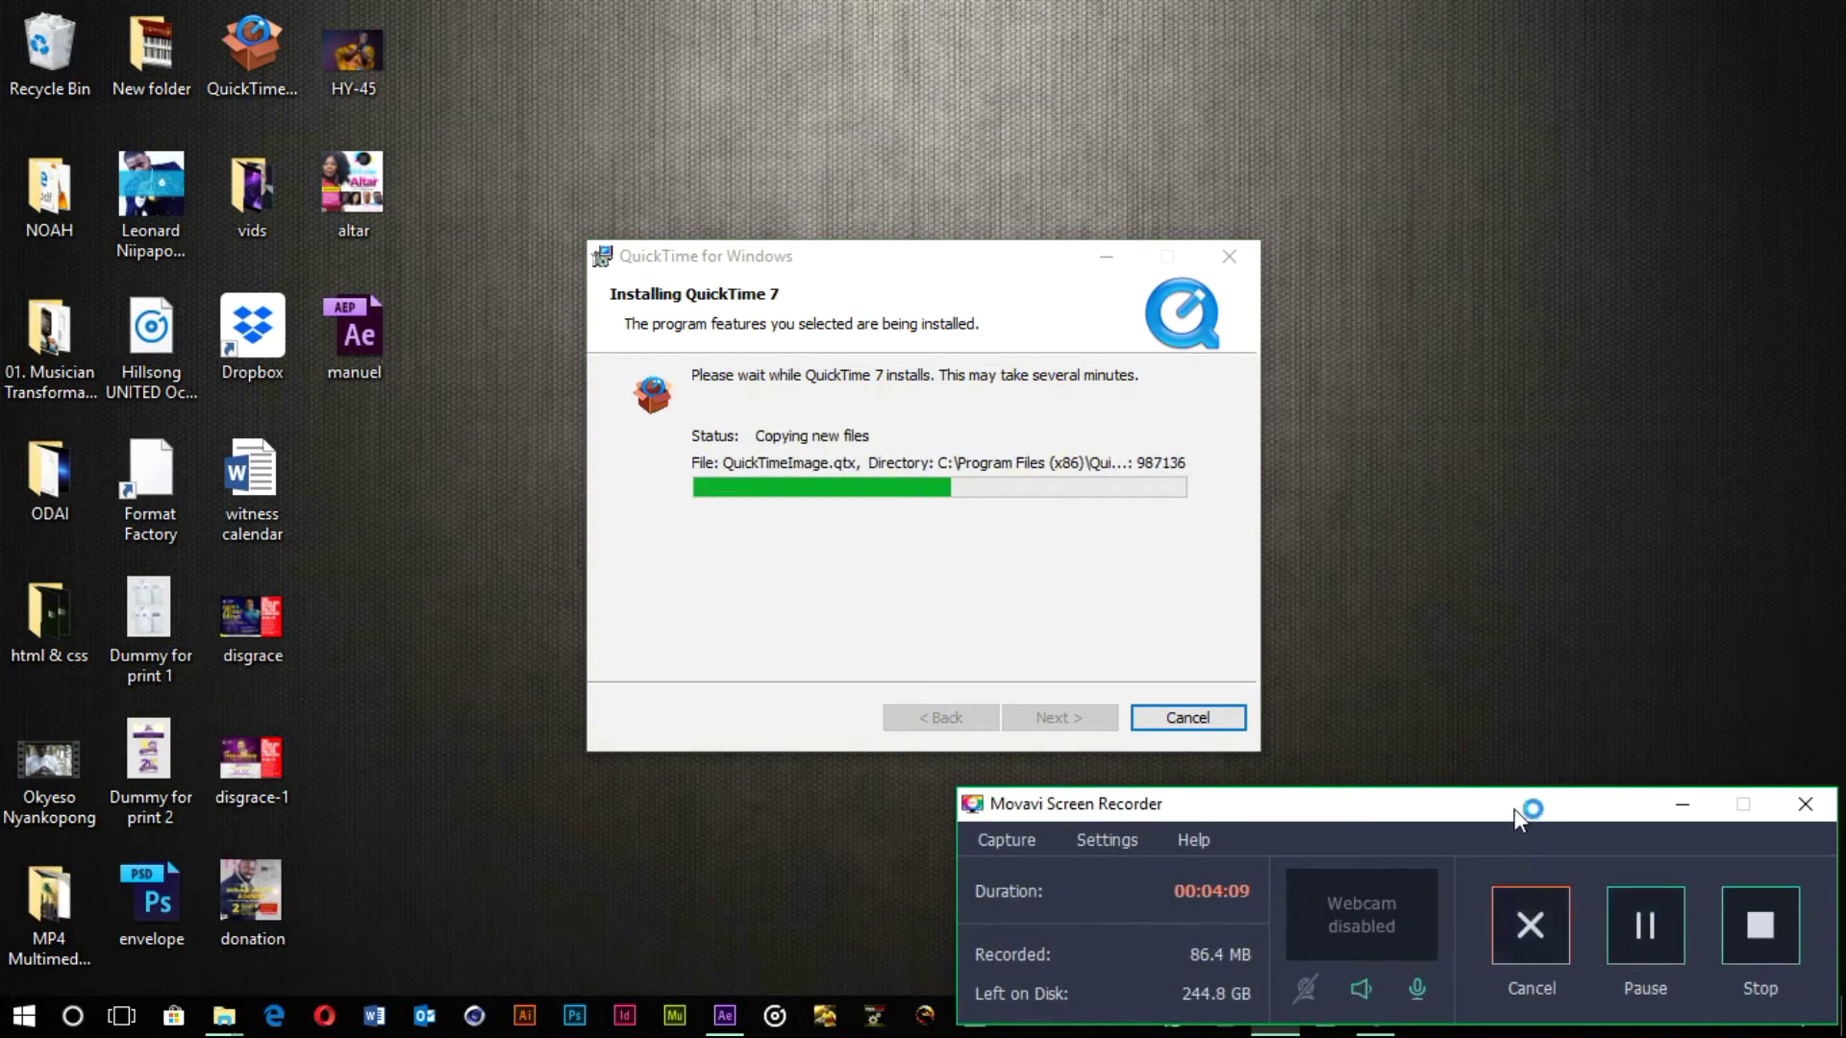
click(1670, 807)
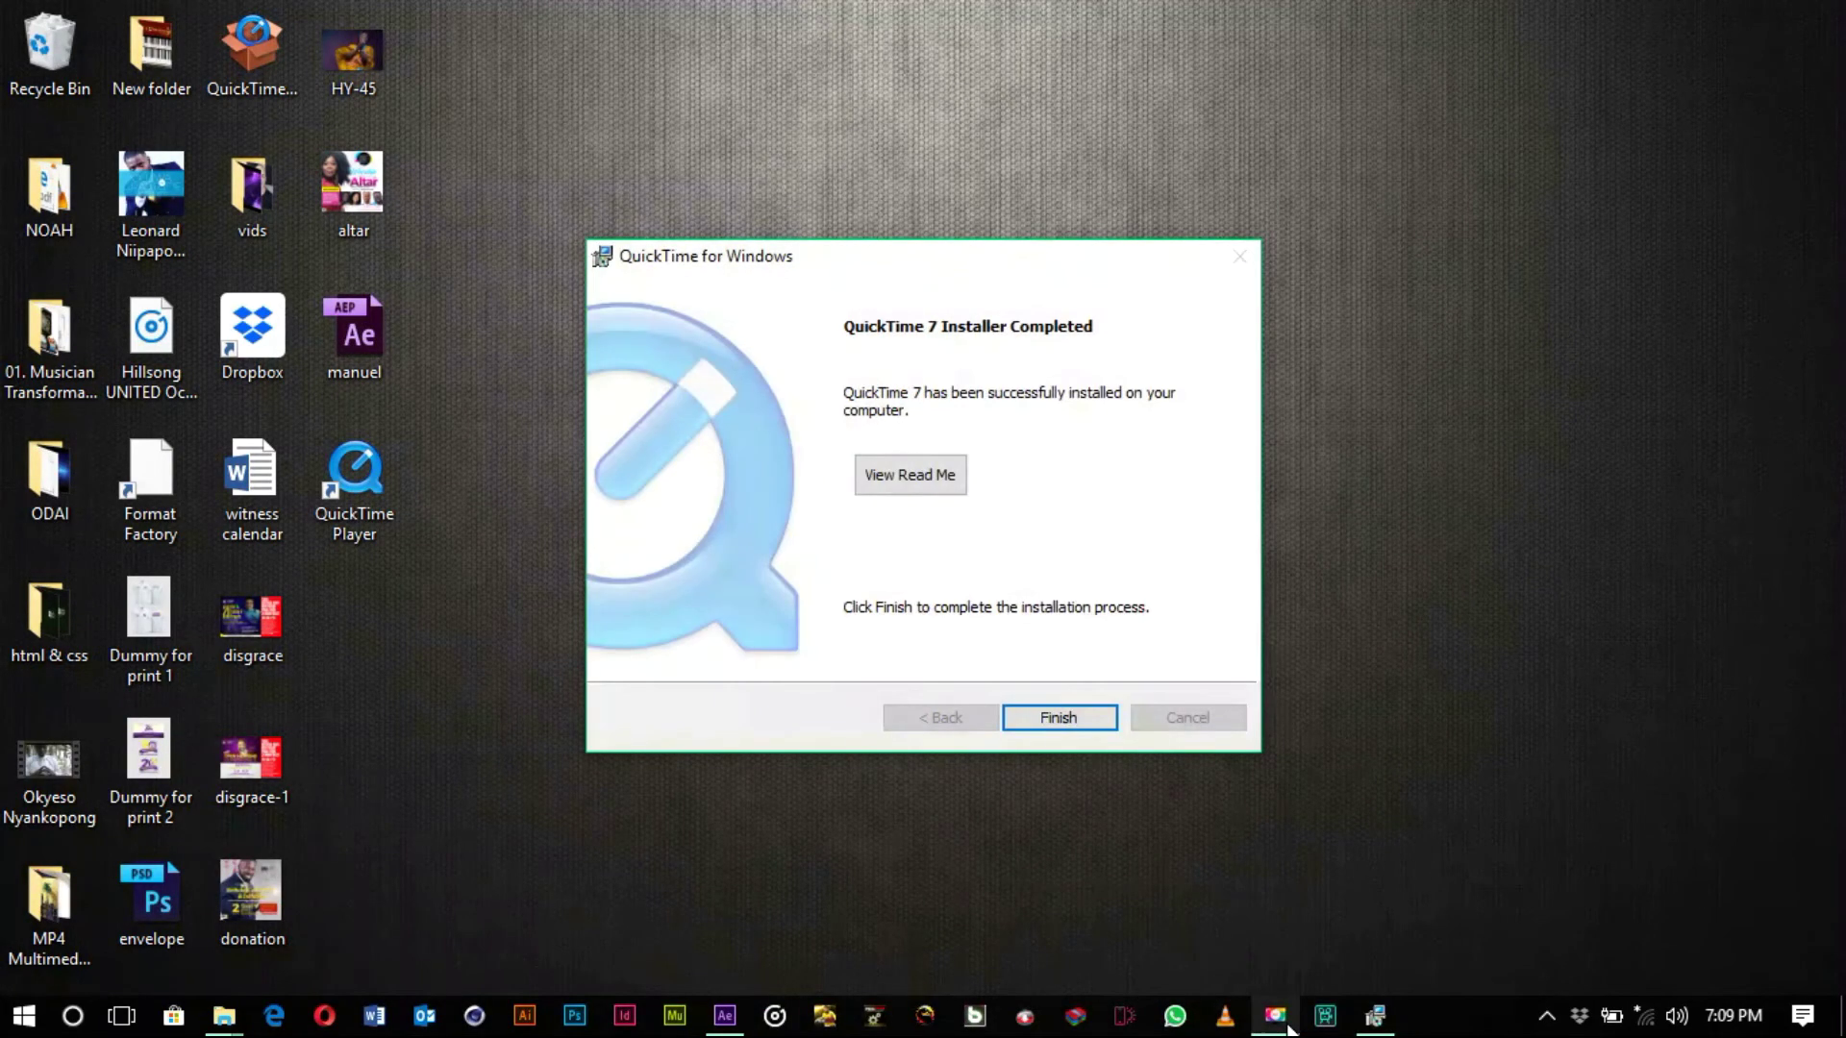
click(1099, 727)
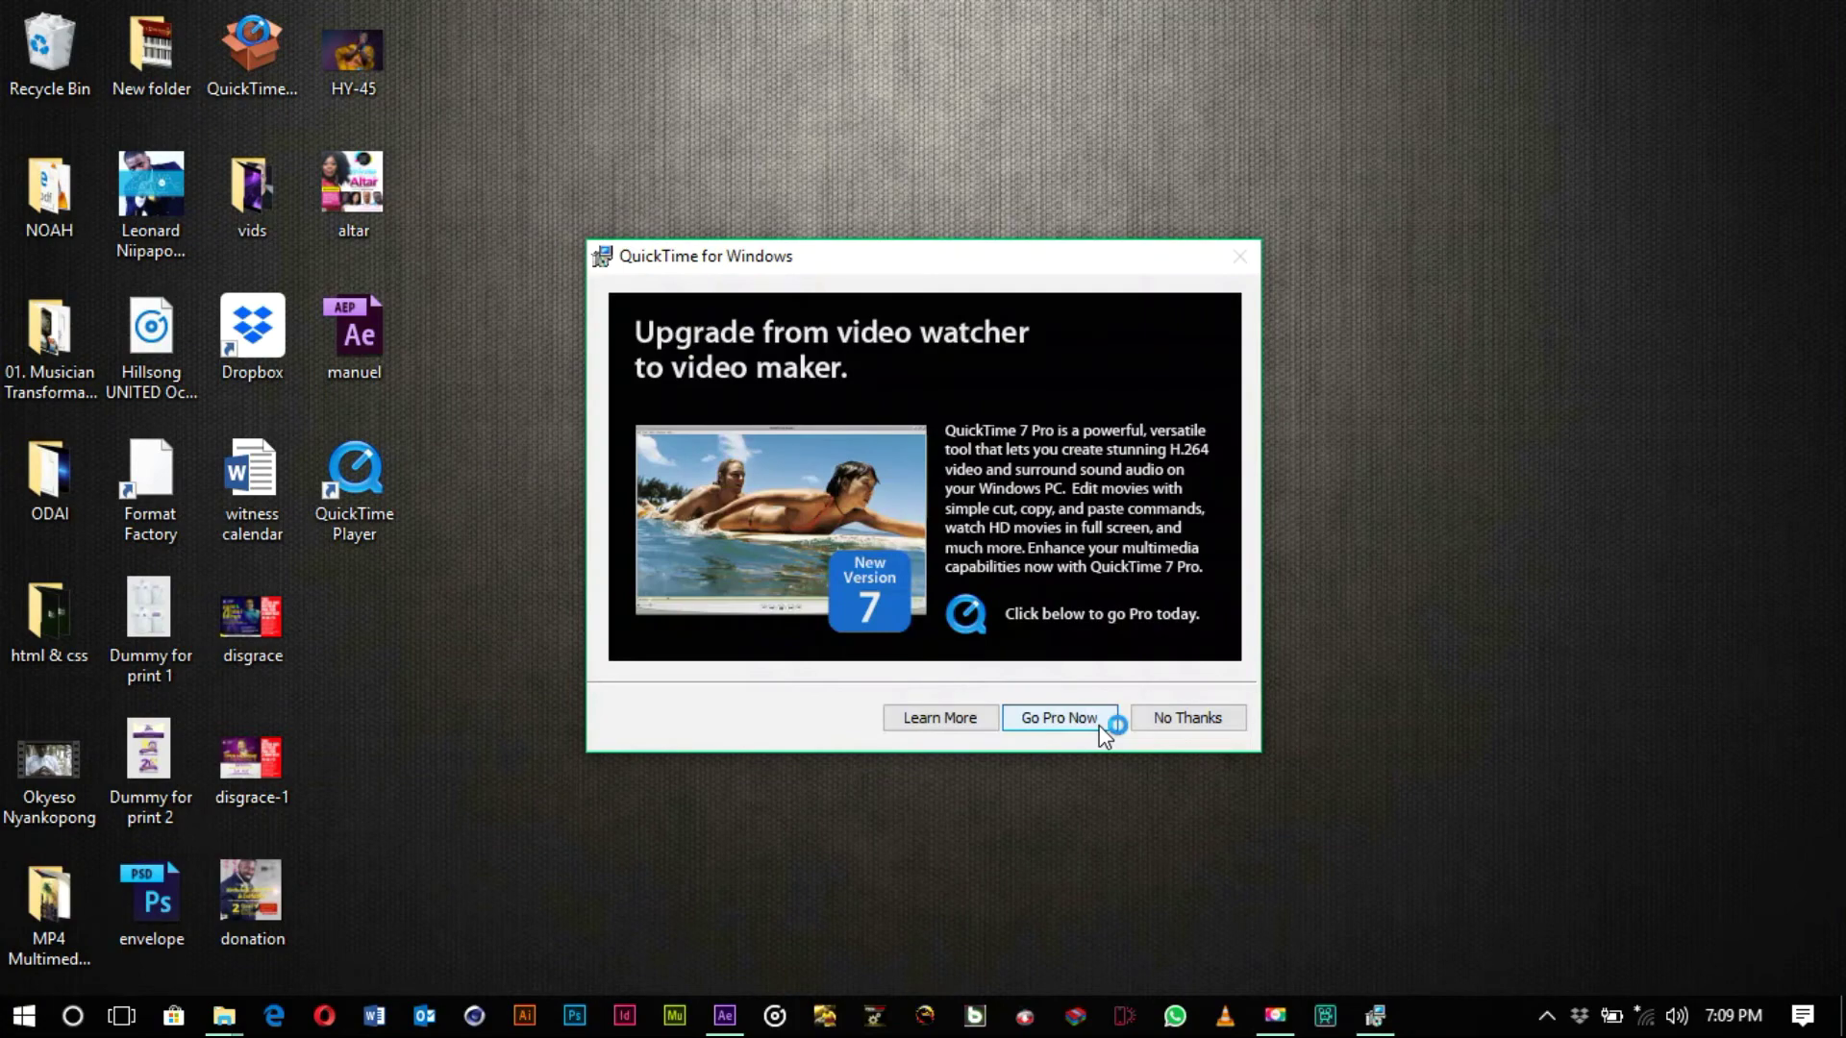
click(1187, 726)
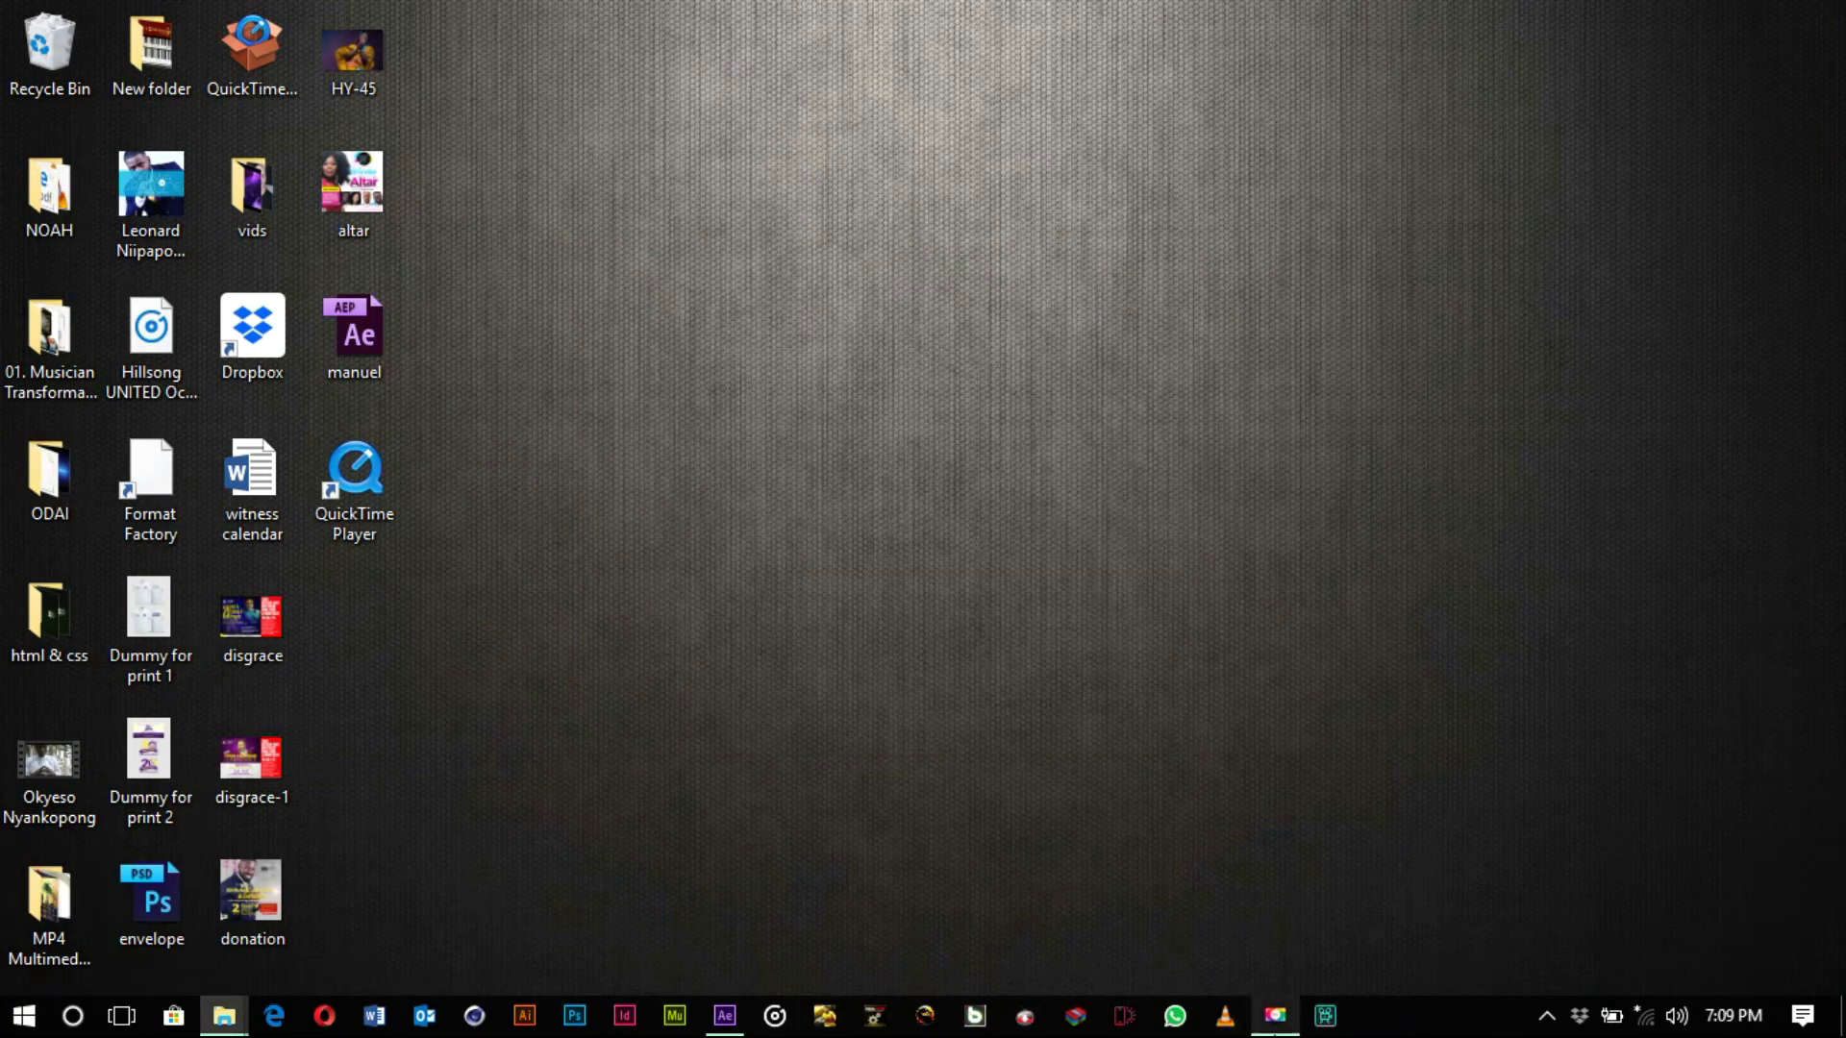
- Close After Effects and dismiss both crash error messages
mouse_move(748, 1017)
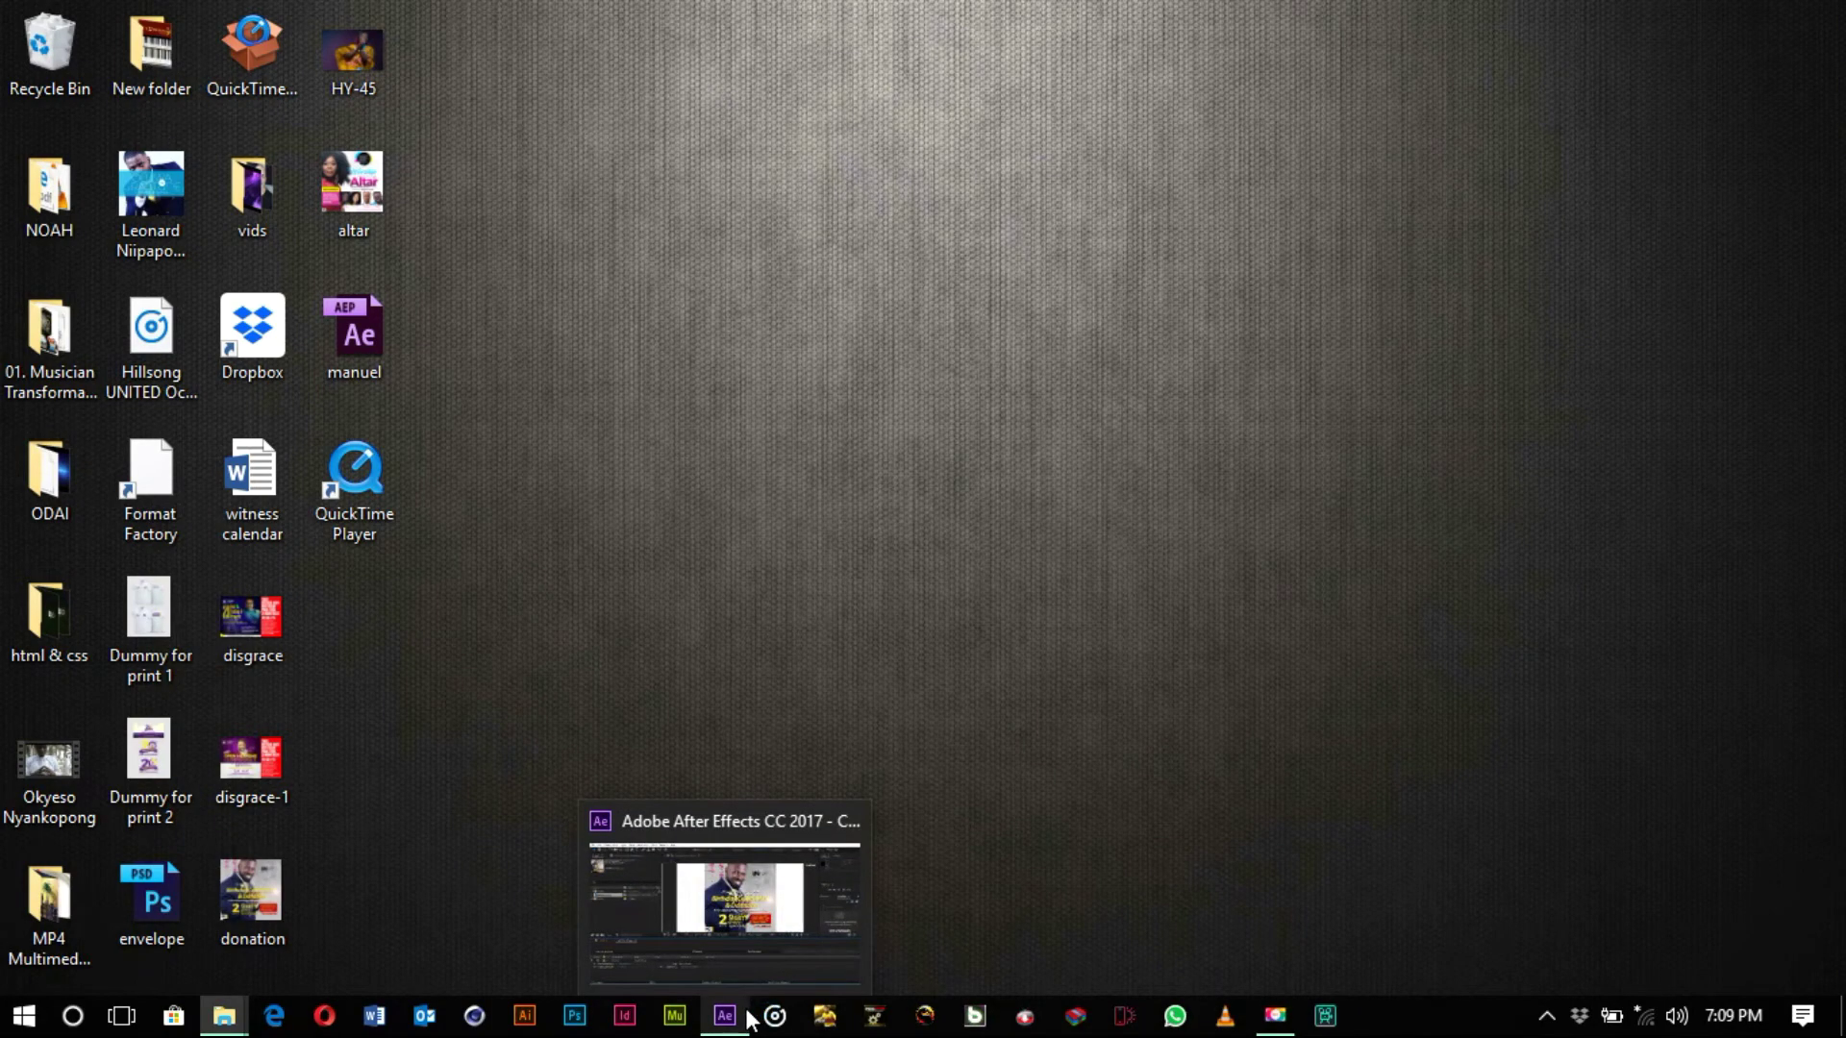
click(748, 1017)
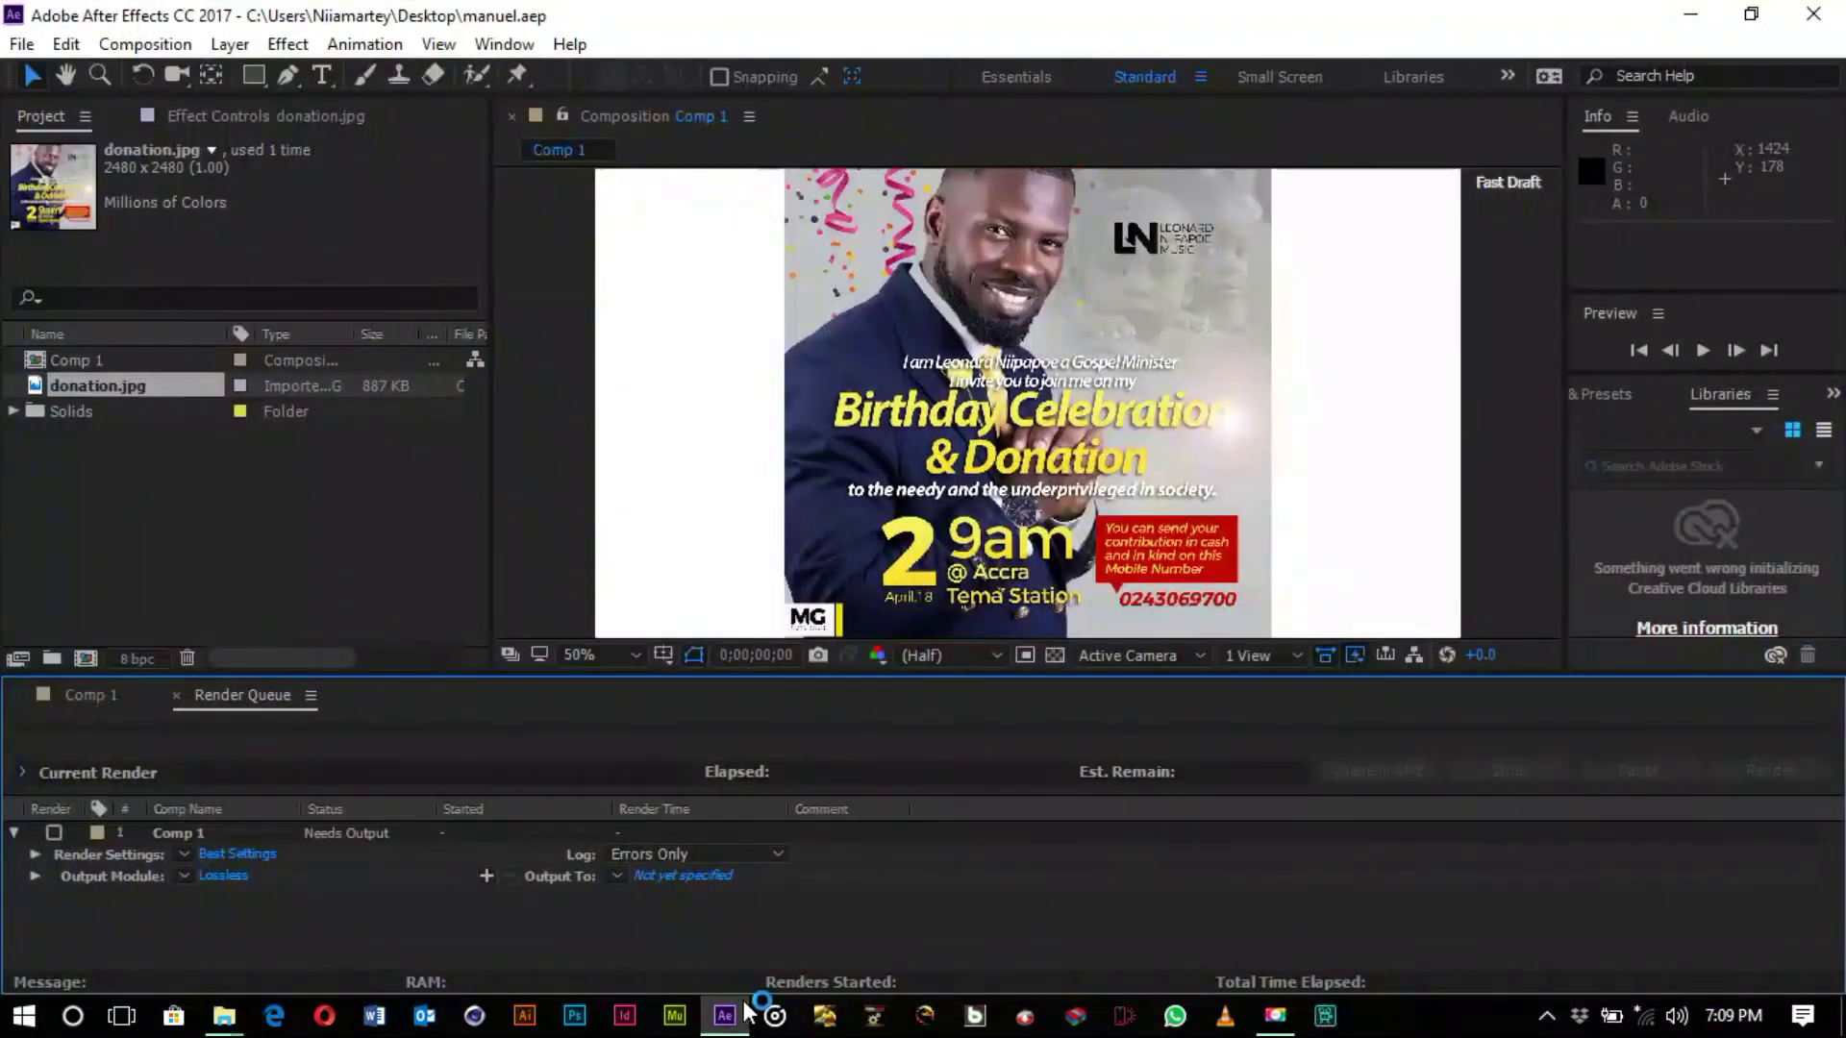
click(1819, 19)
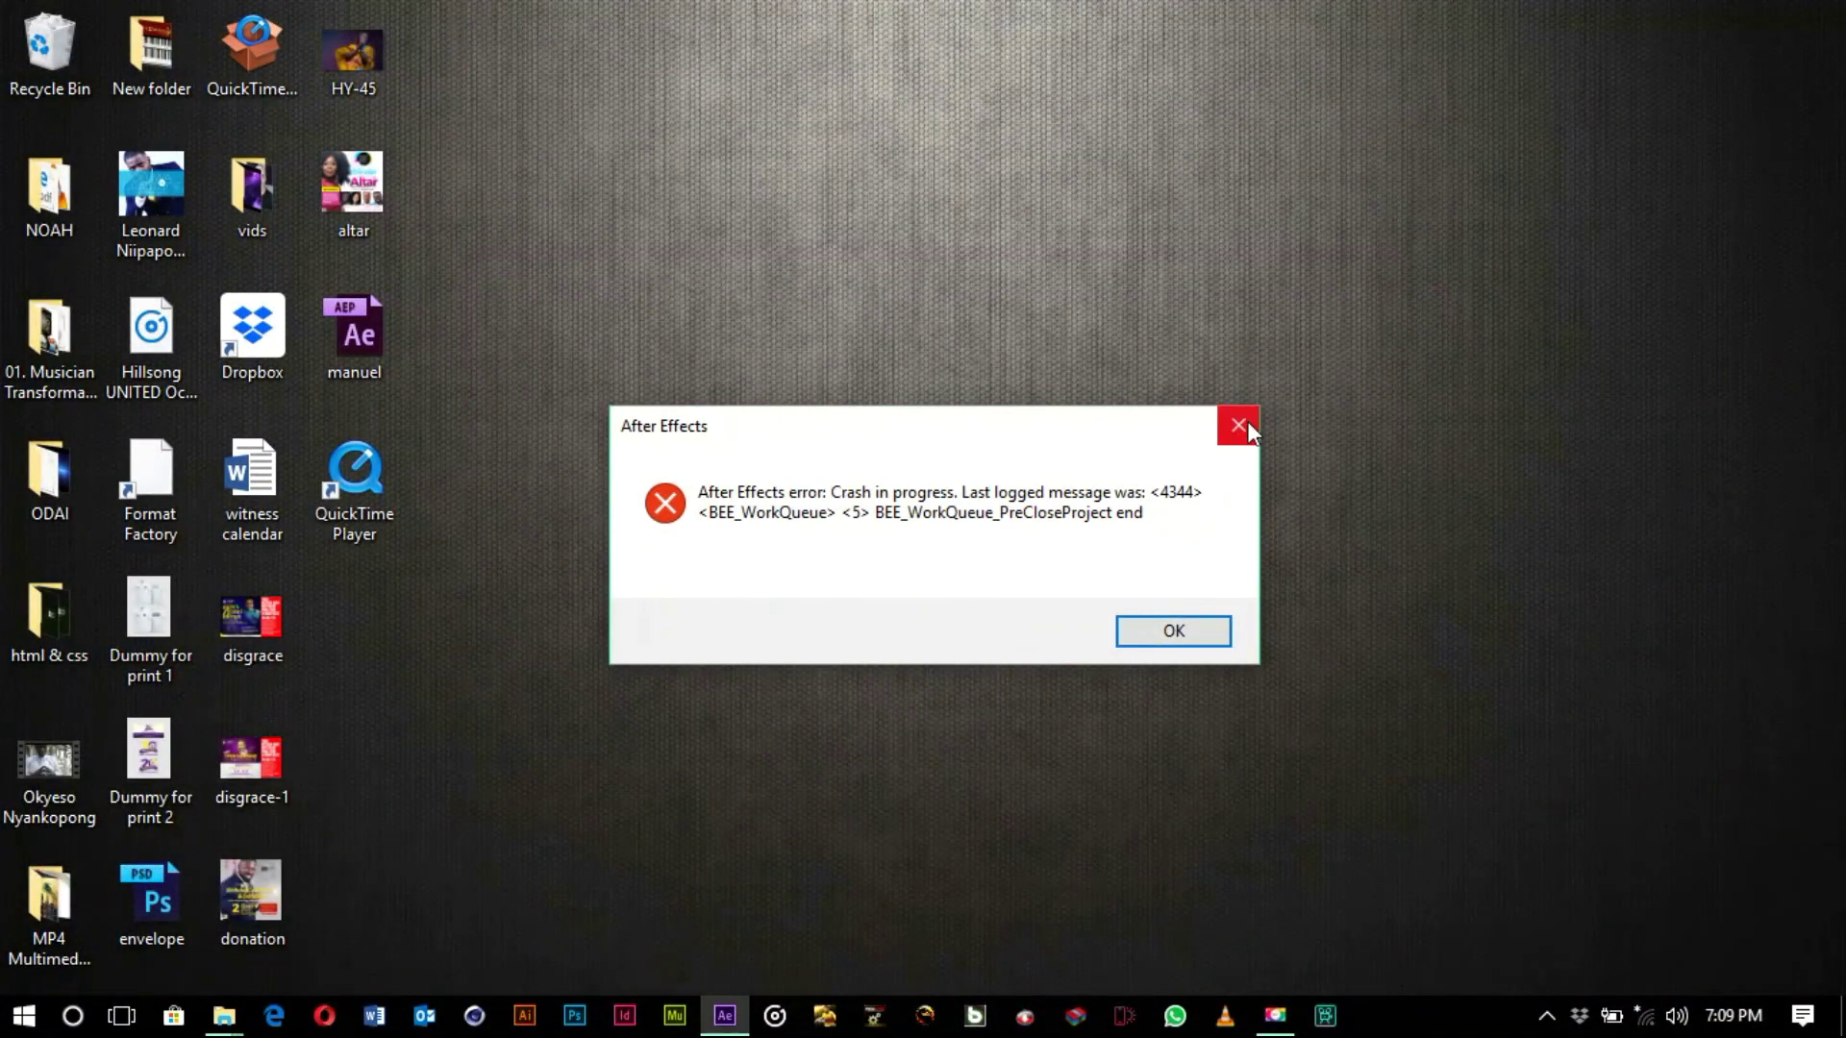
click(1248, 421)
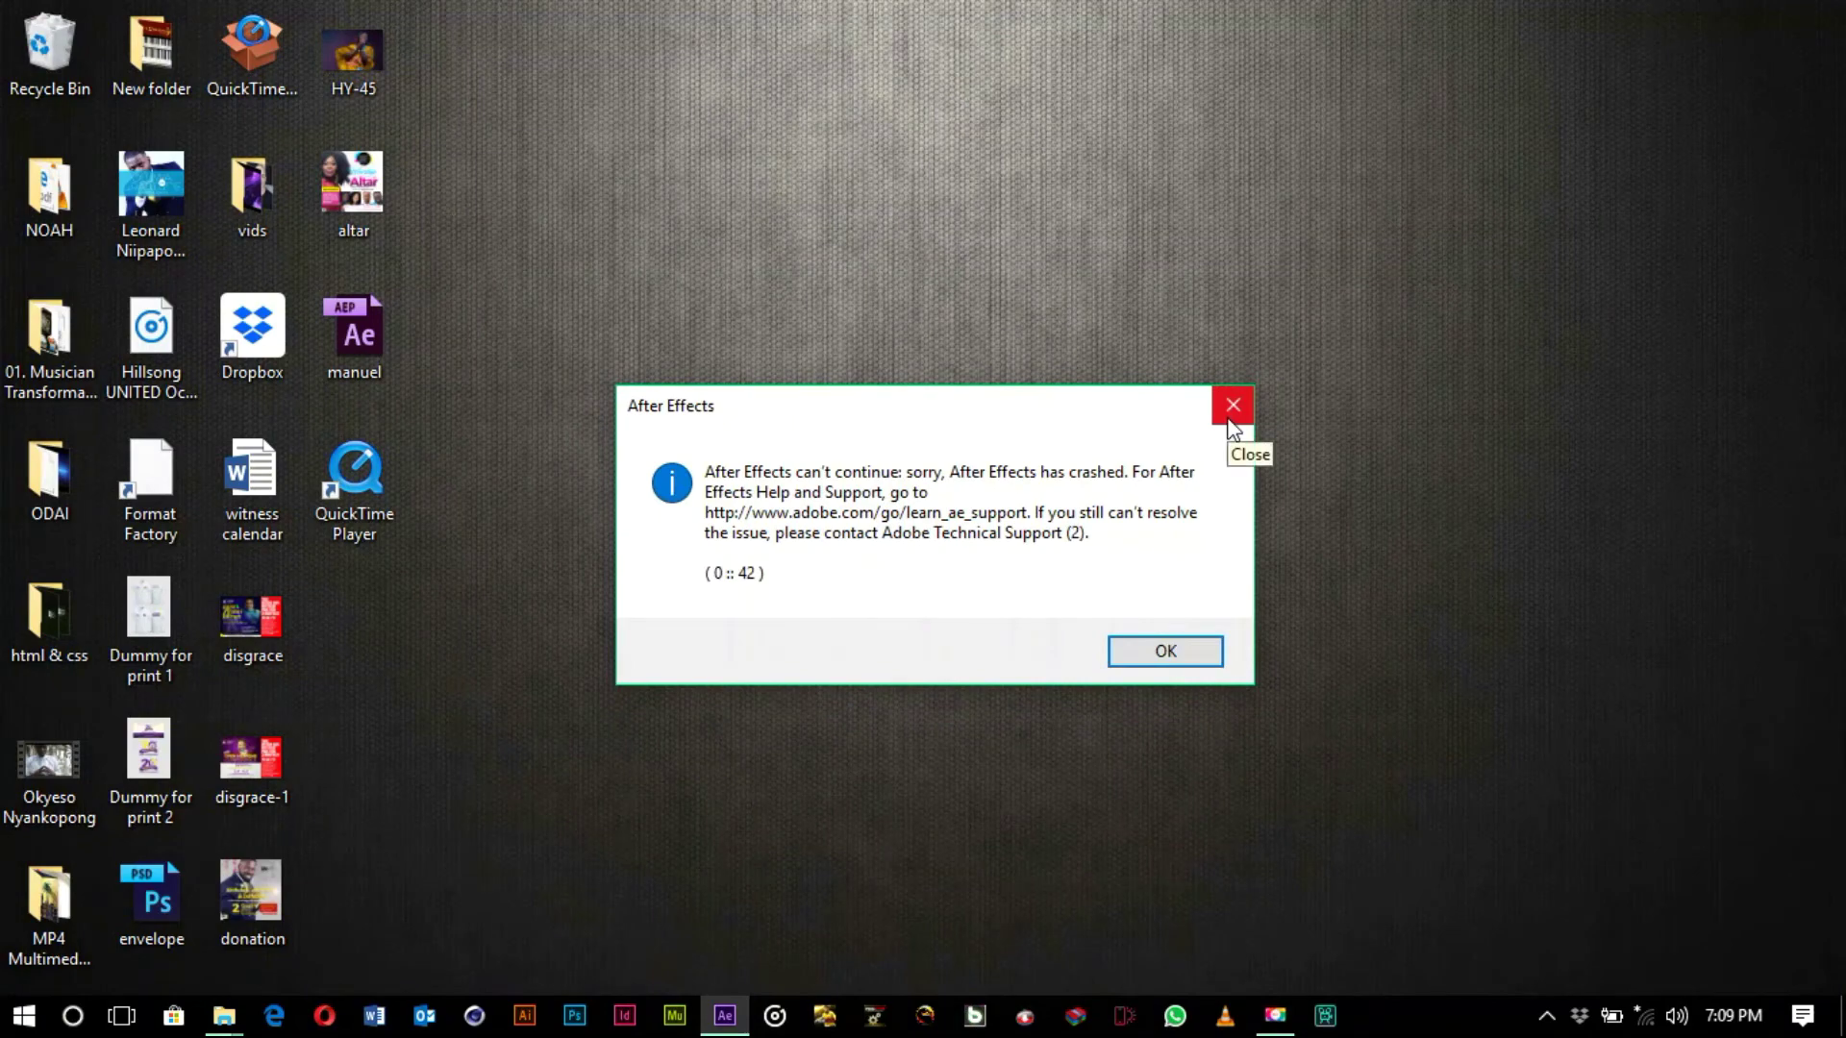
click(1233, 423)
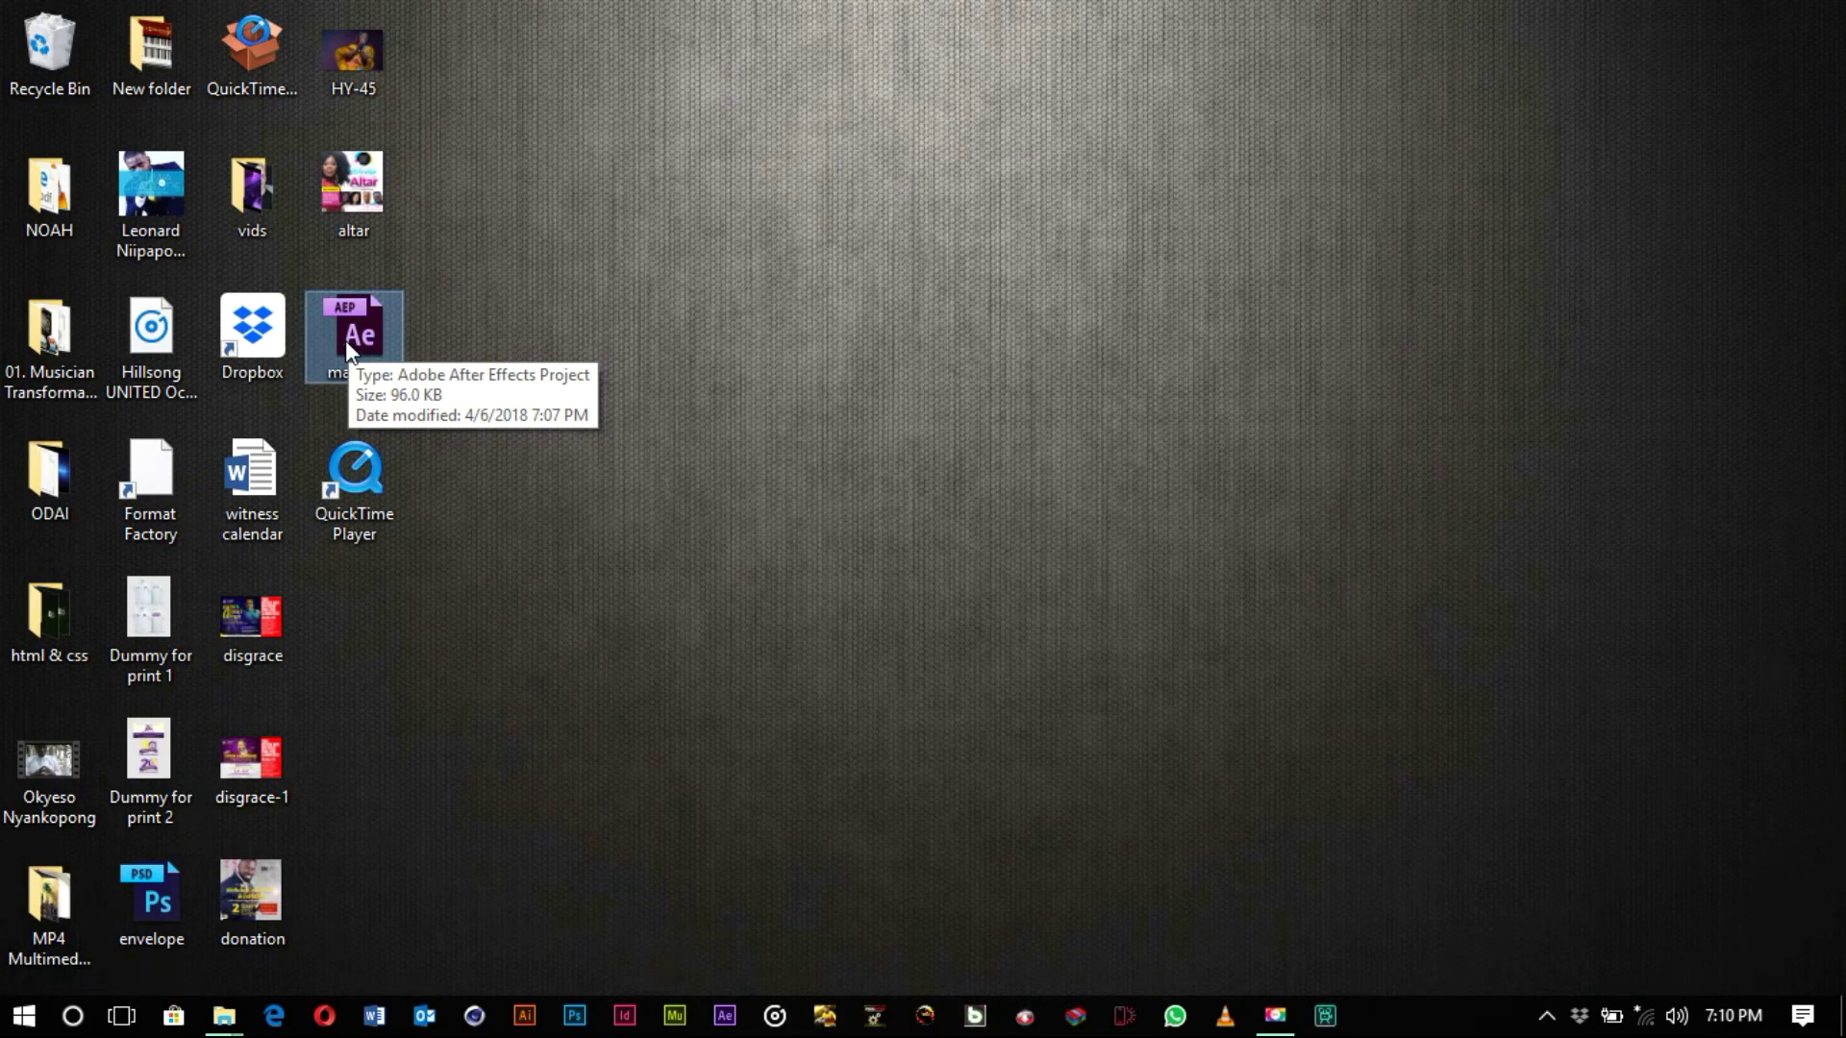
- Open manuel.aep from the desktop in After Effects
double_click(369, 338)
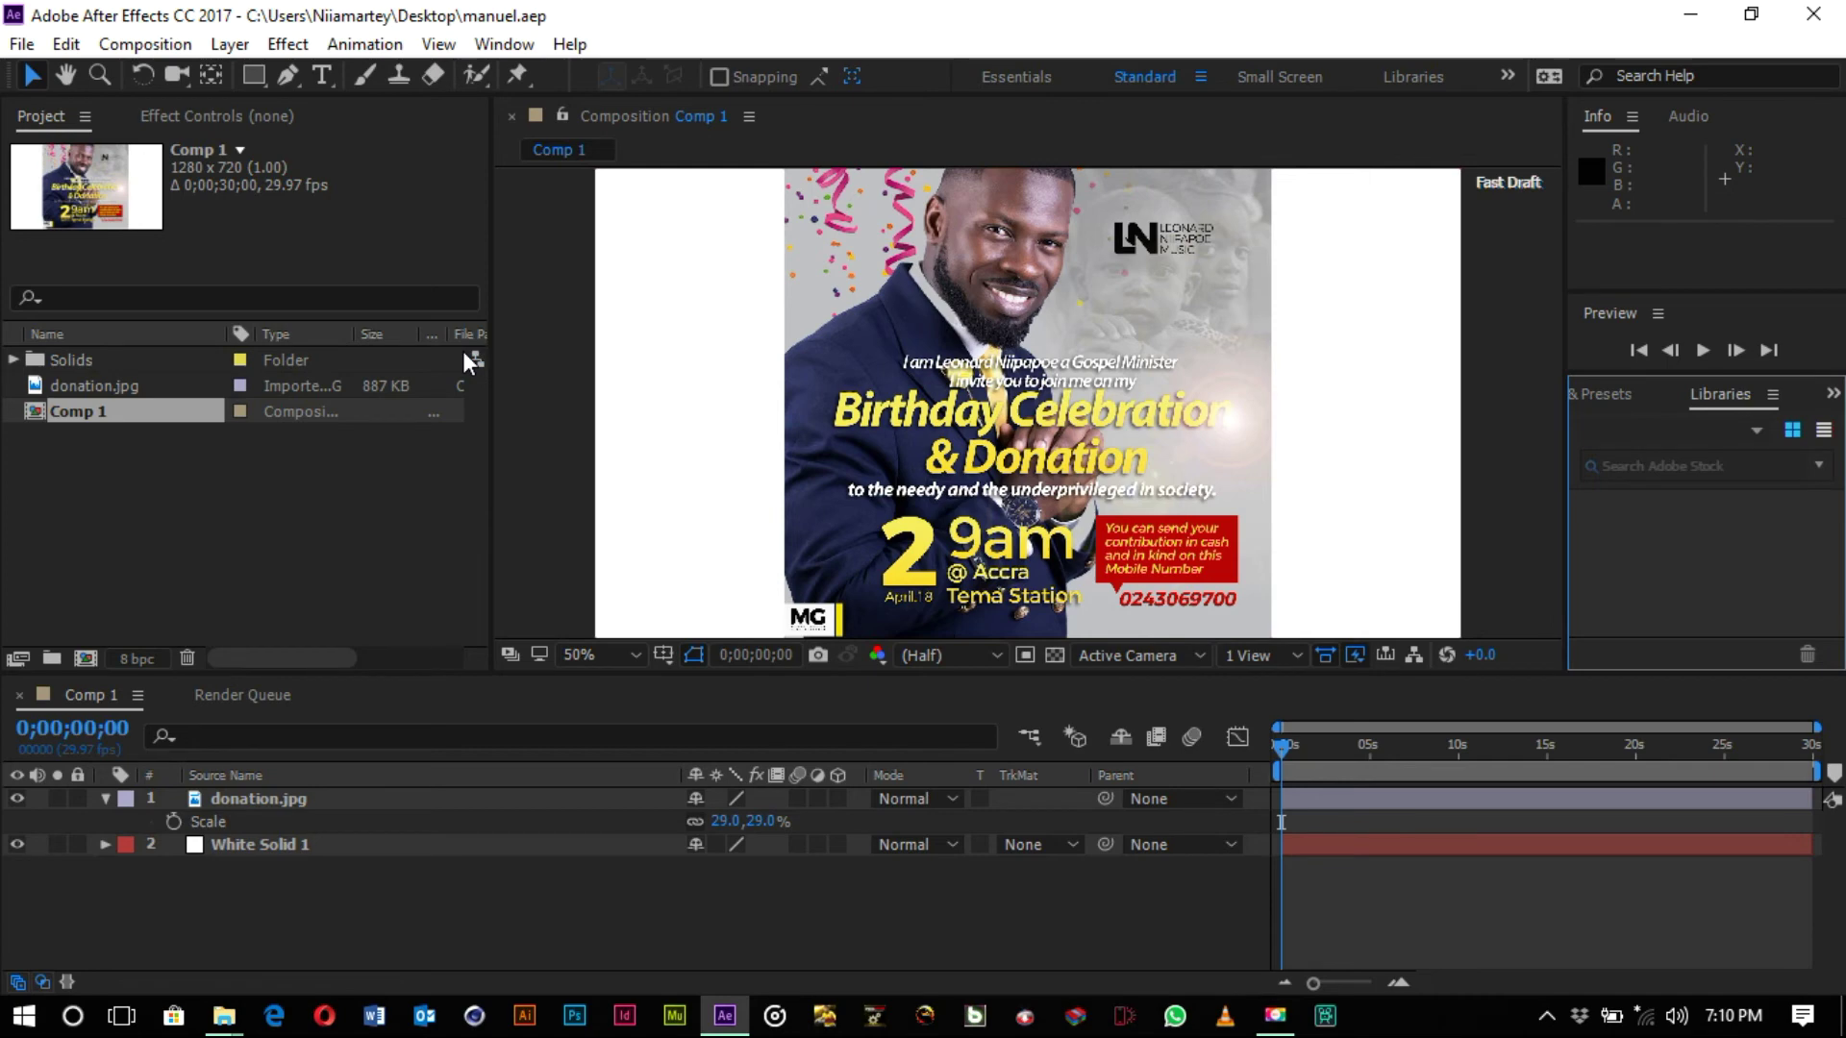
- Add Comp 1 to the render queue and delete the duplicate Comp 1 item
click(164, 46)
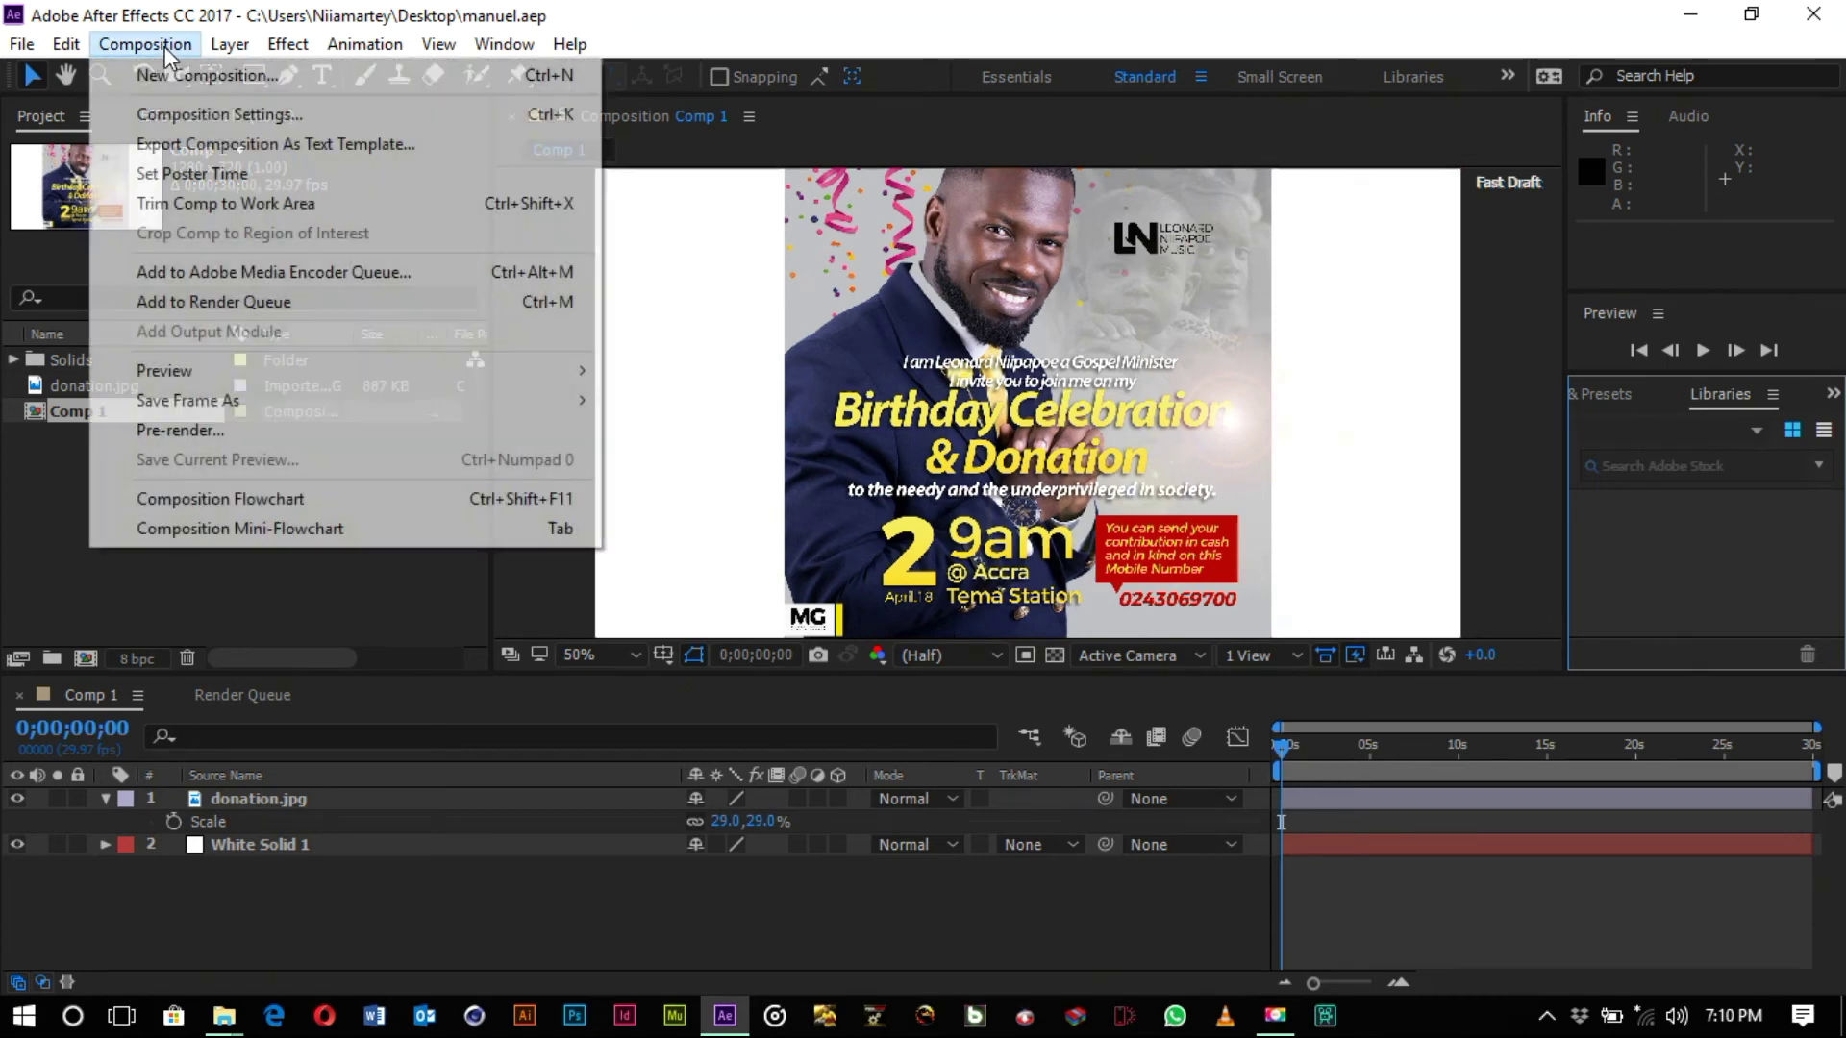
click(266, 300)
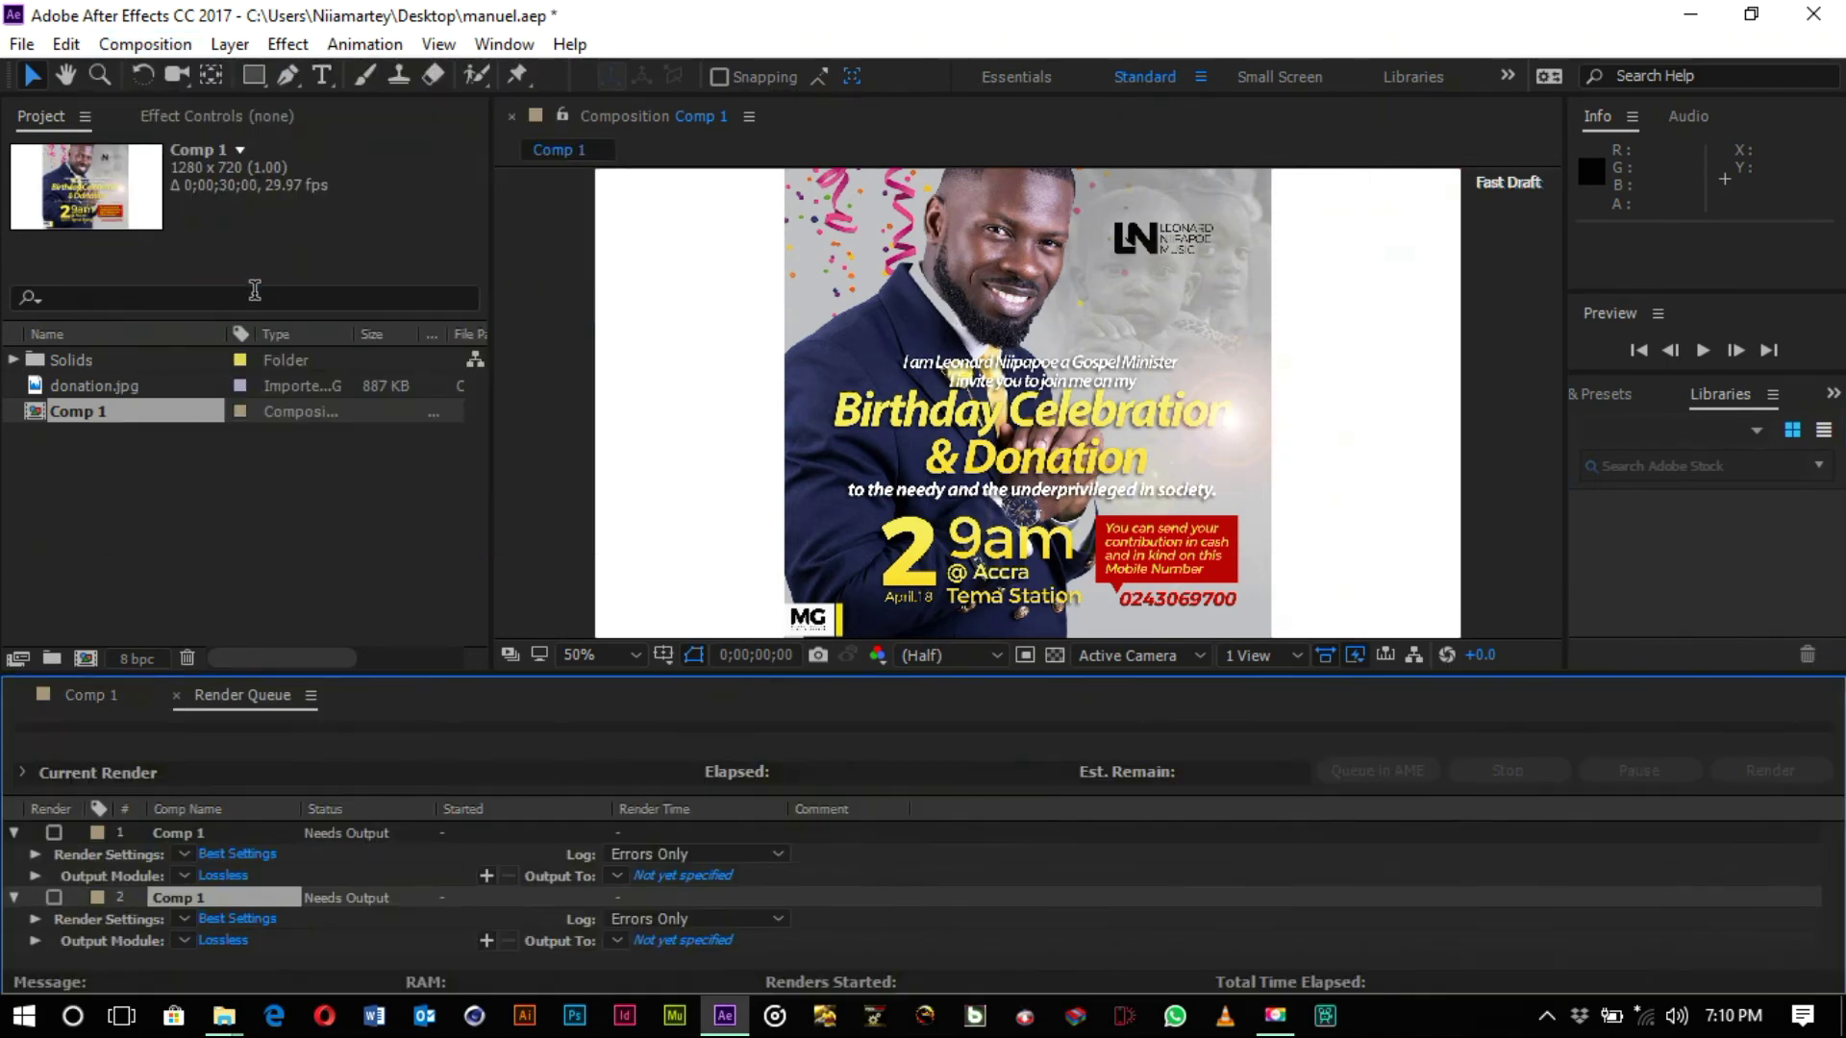
click(346, 834)
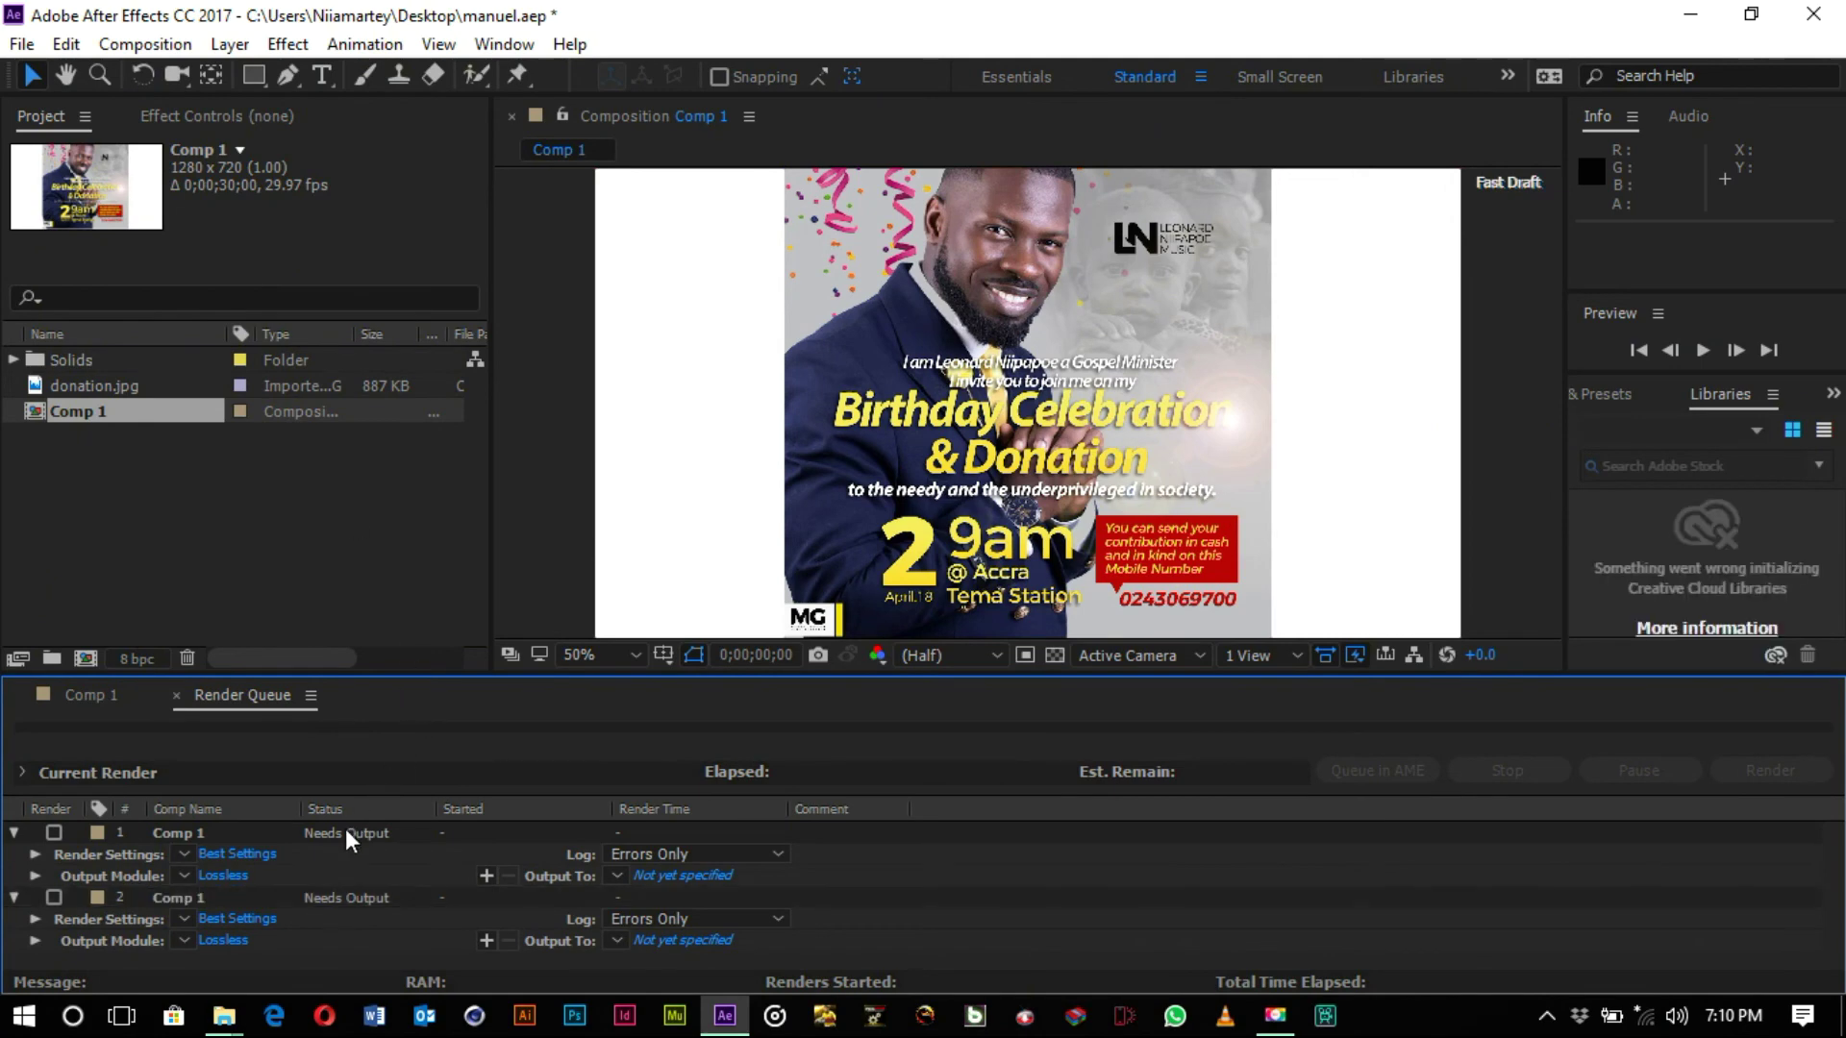
click(255, 854)
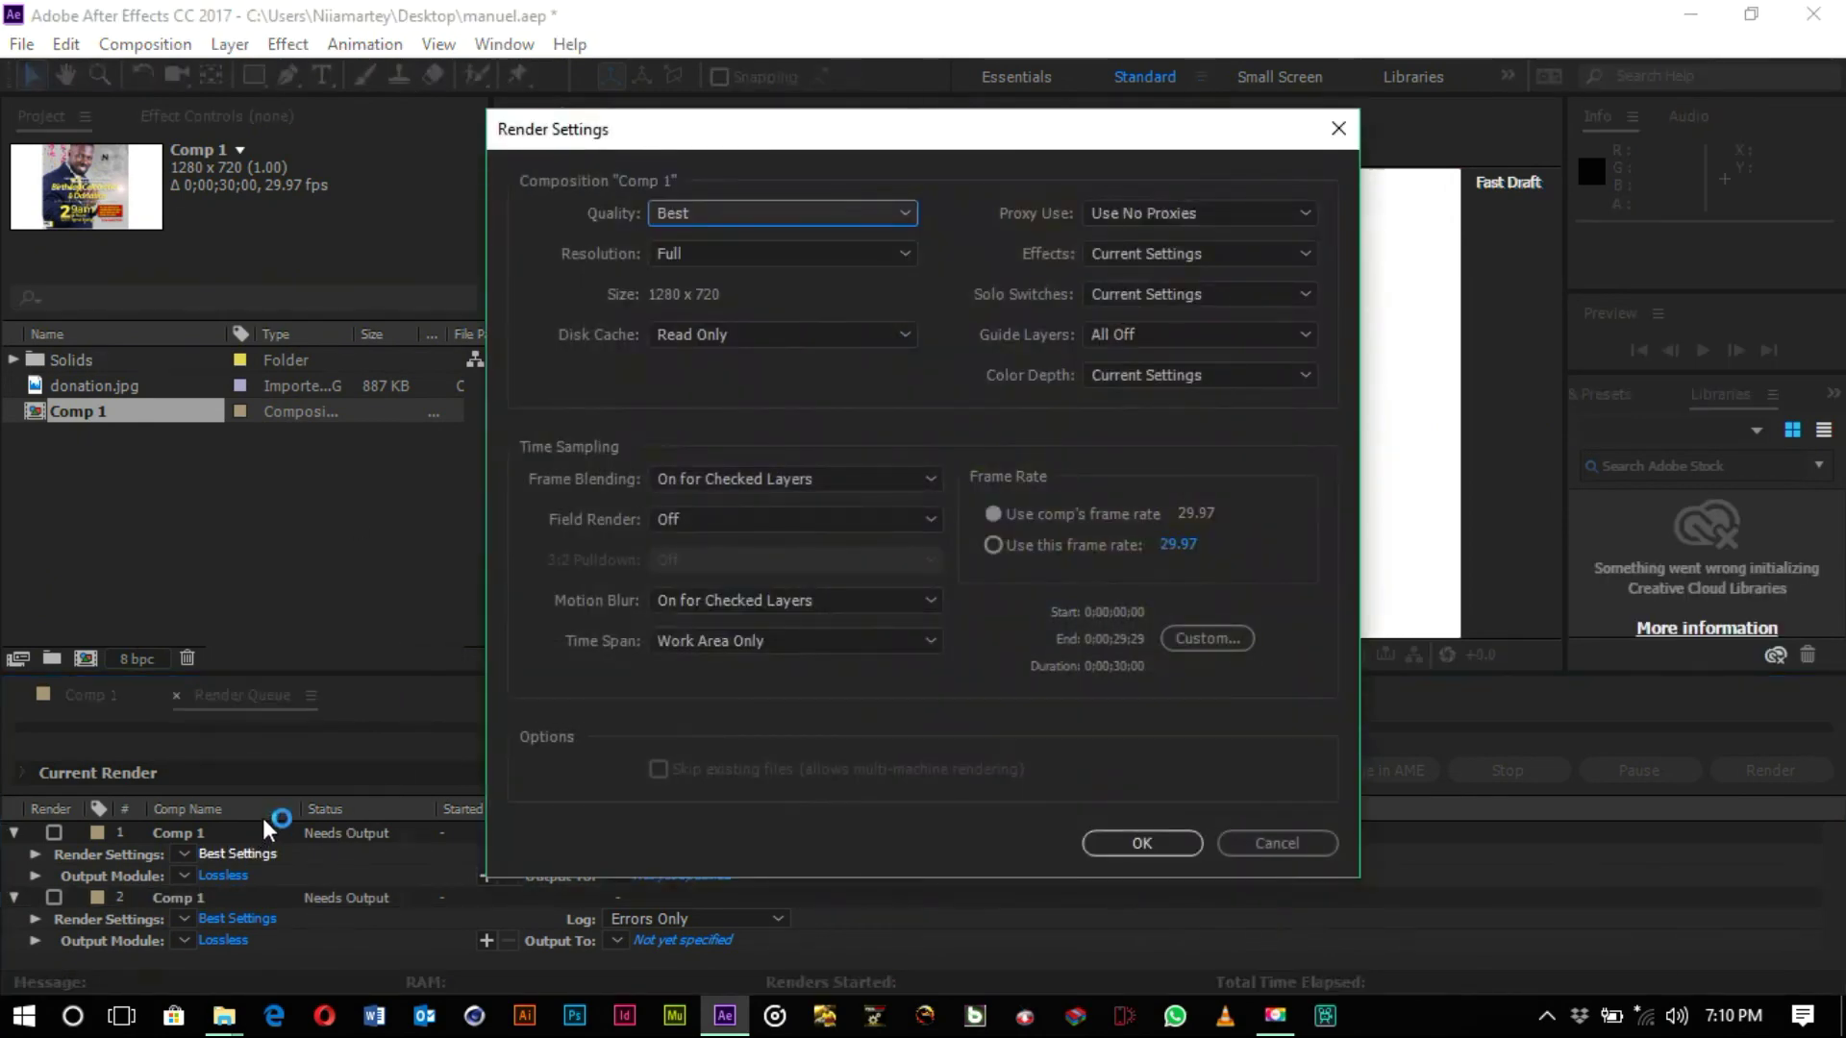
click(1339, 128)
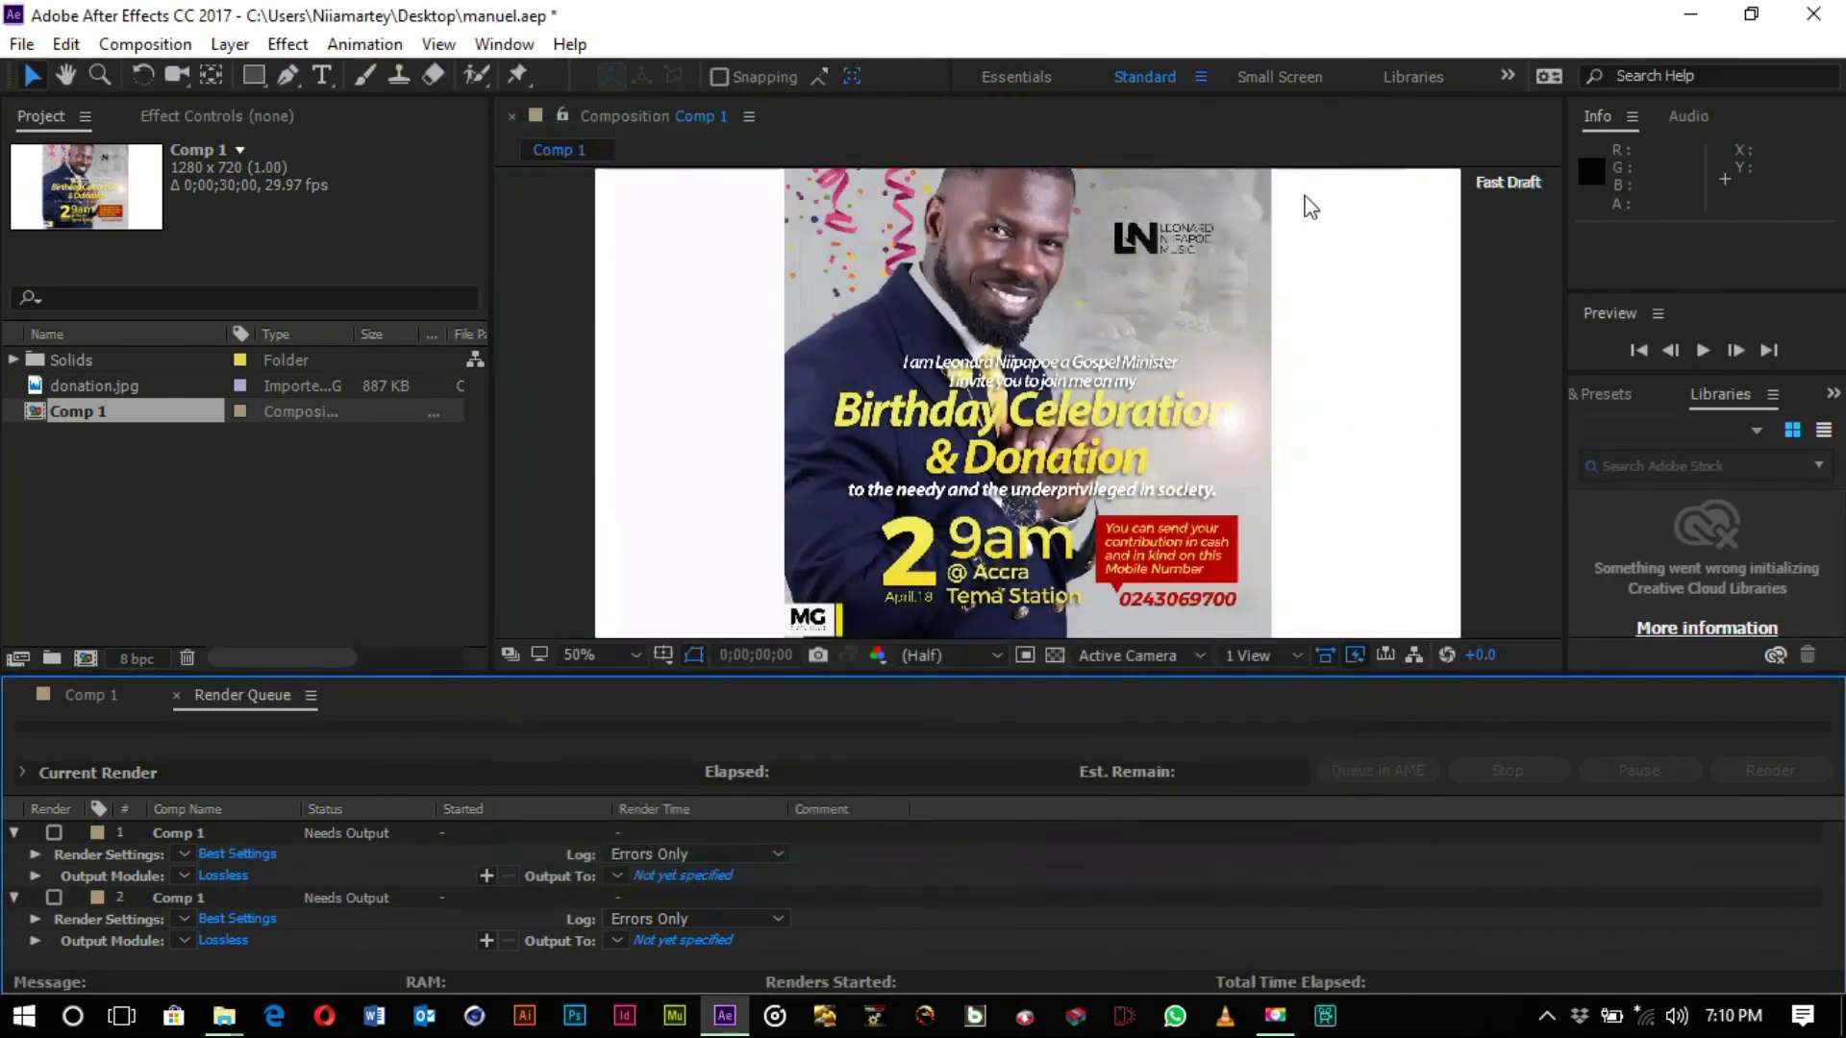
click(216, 833)
key(Delete)
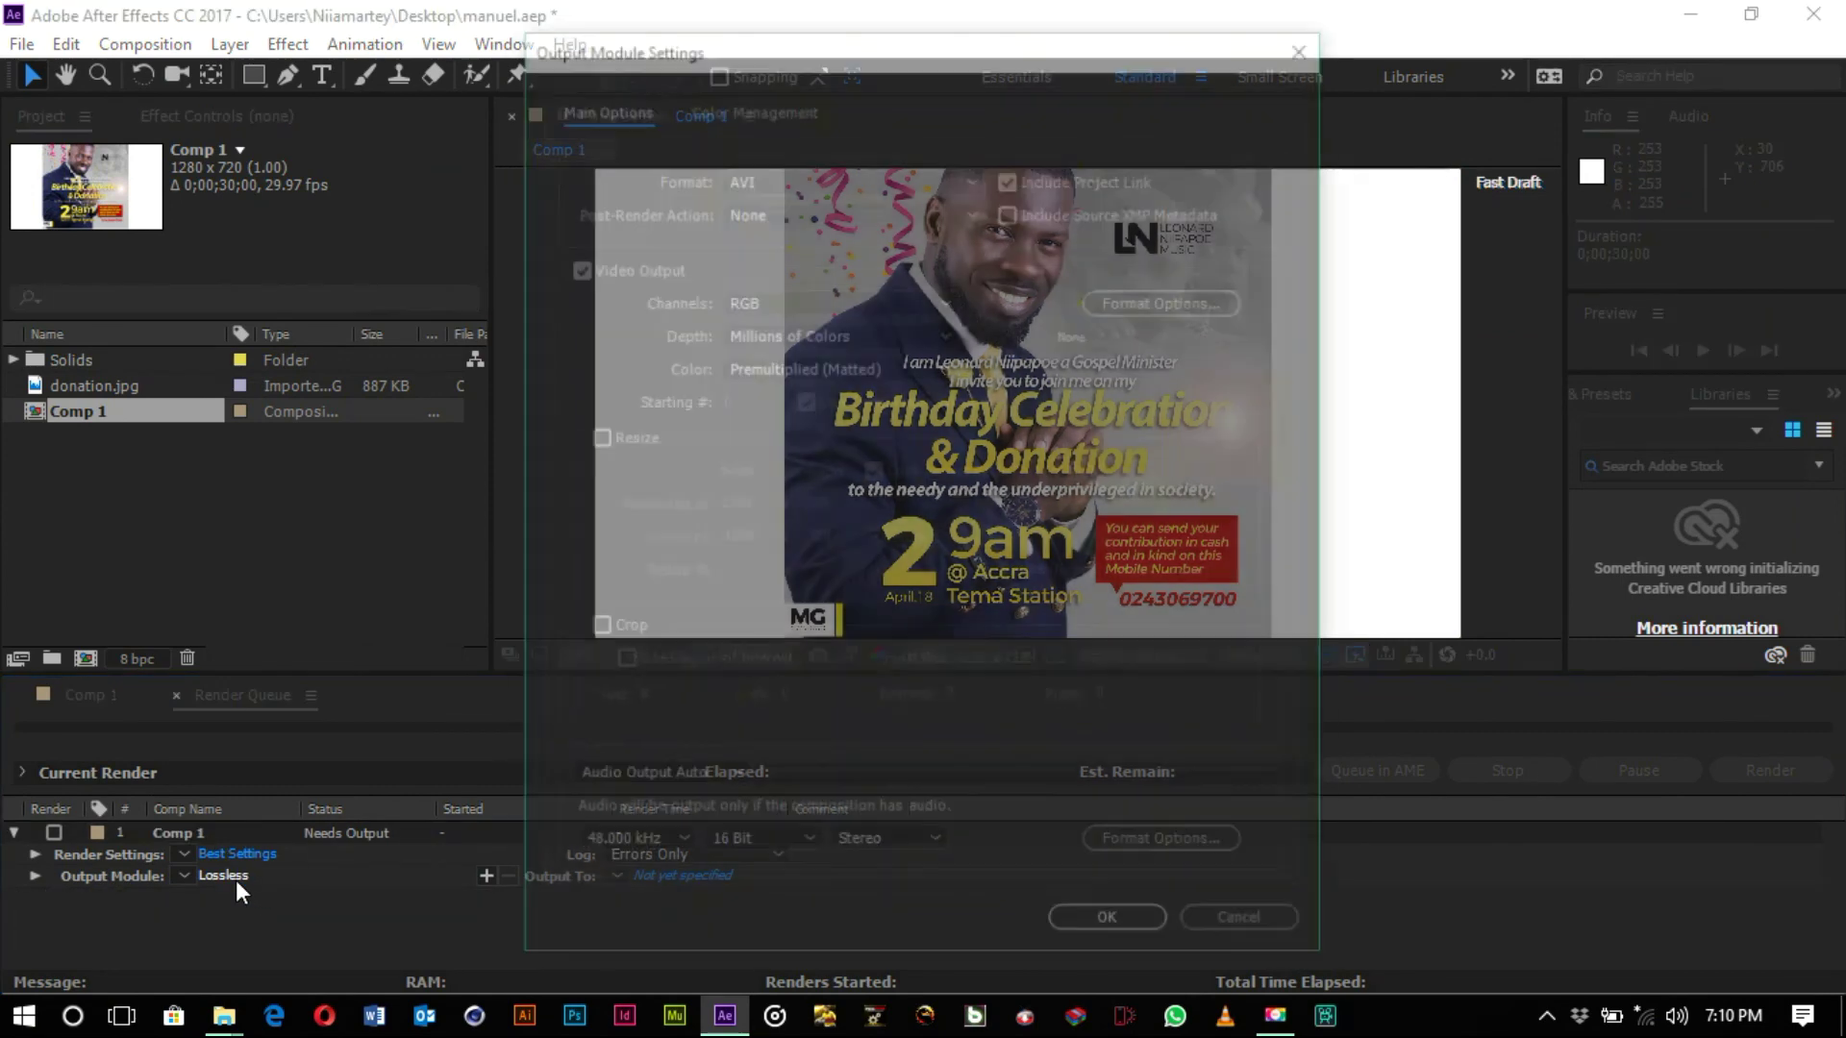
- Set the output module to QuickTime format with the H.264 video codec
click(859, 183)
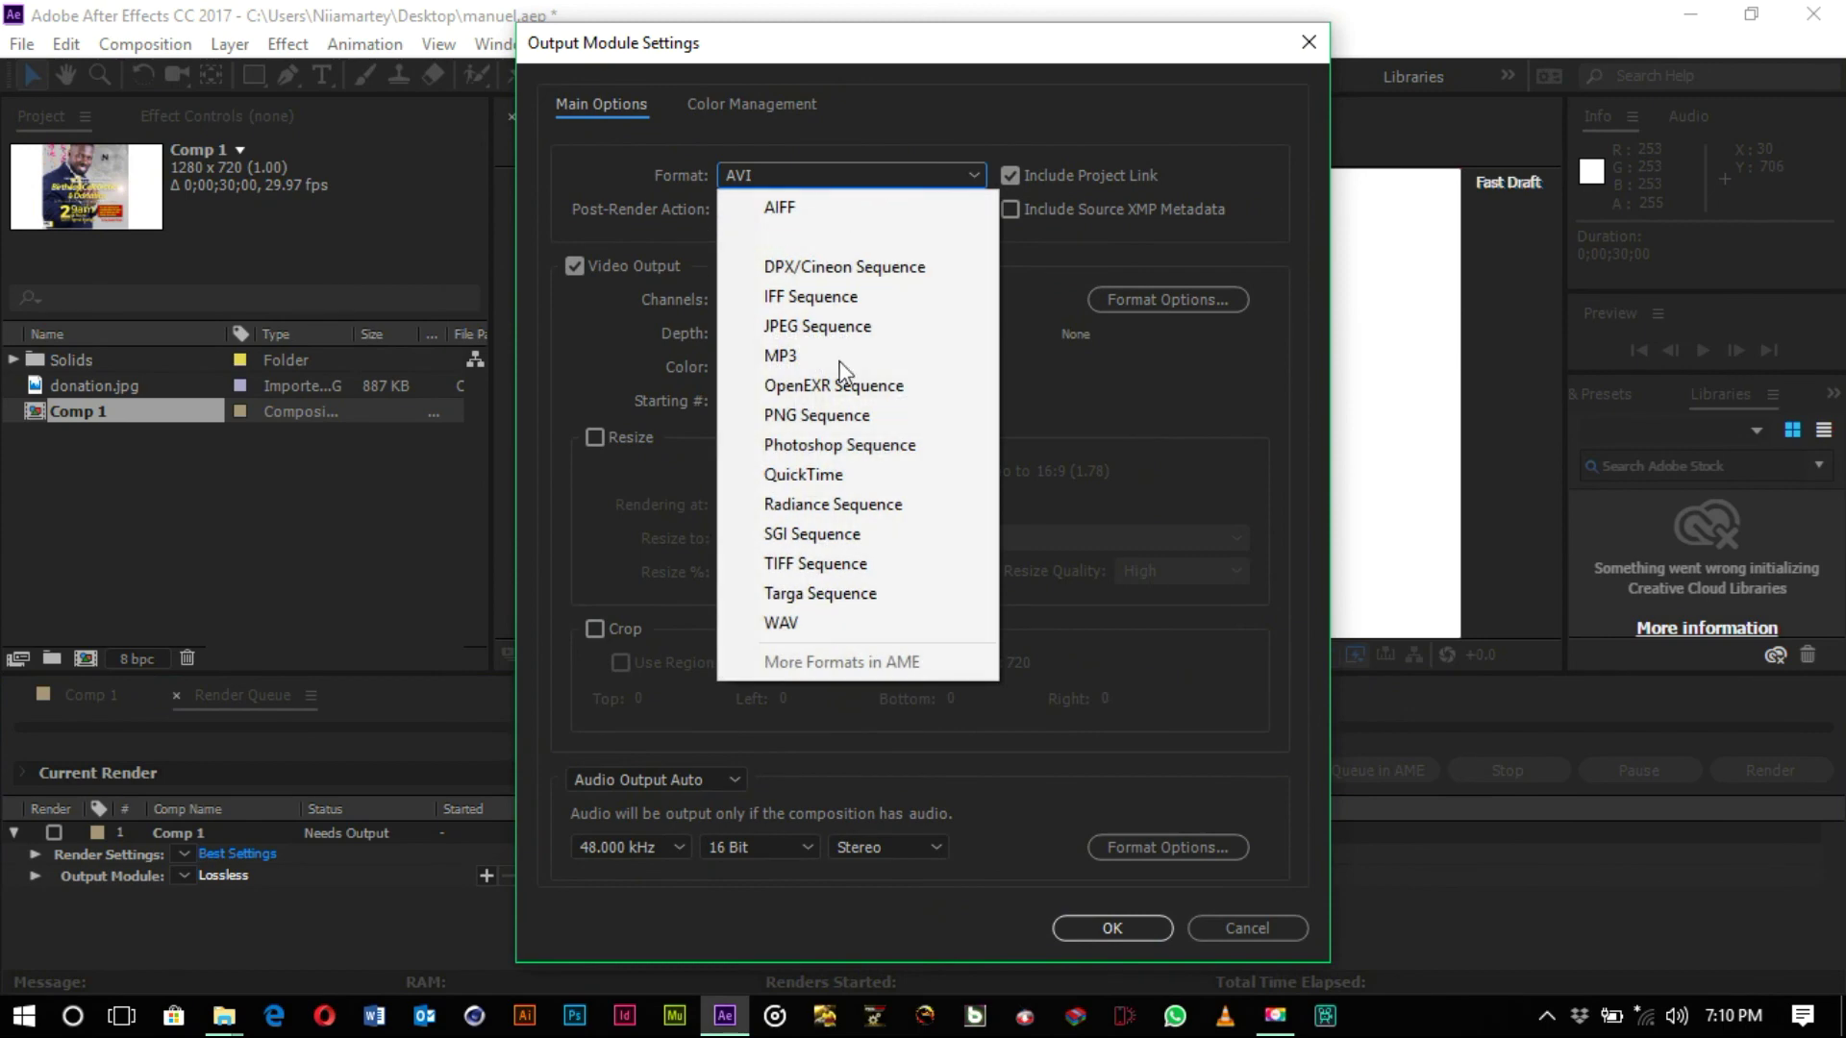
click(831, 471)
click(1125, 300)
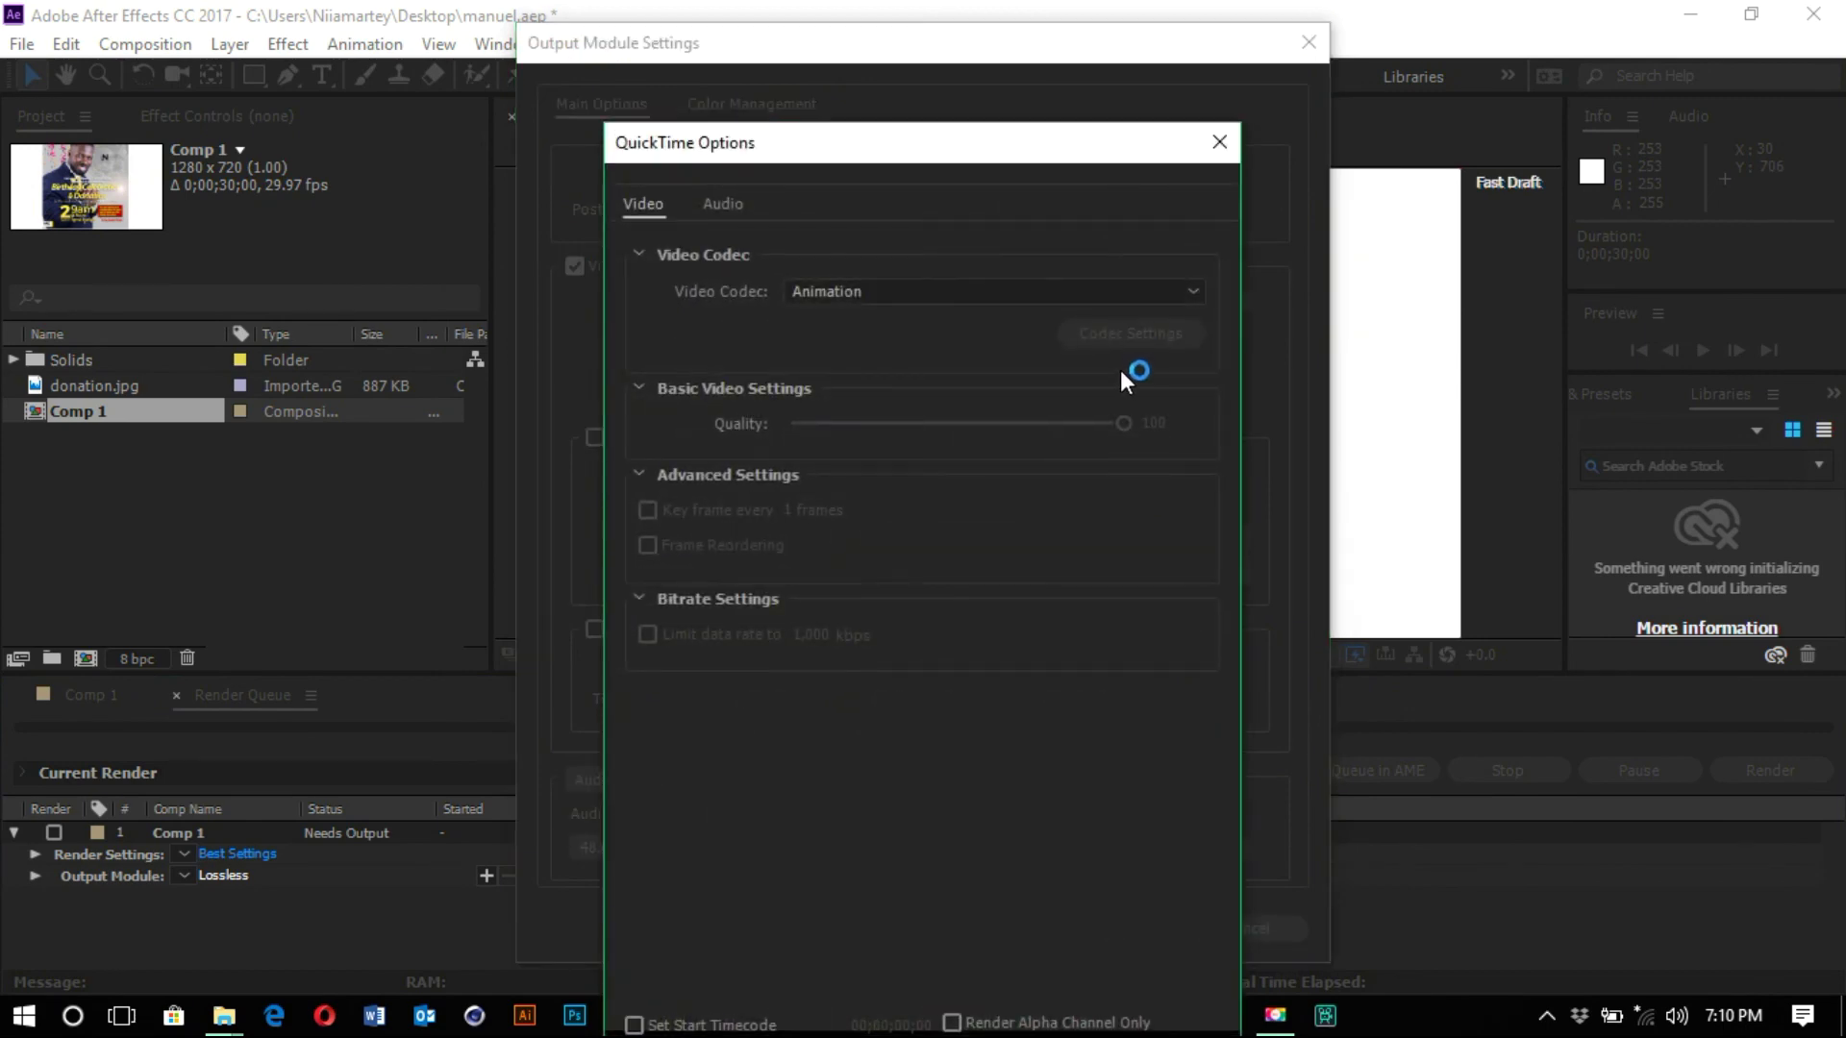
click(1092, 291)
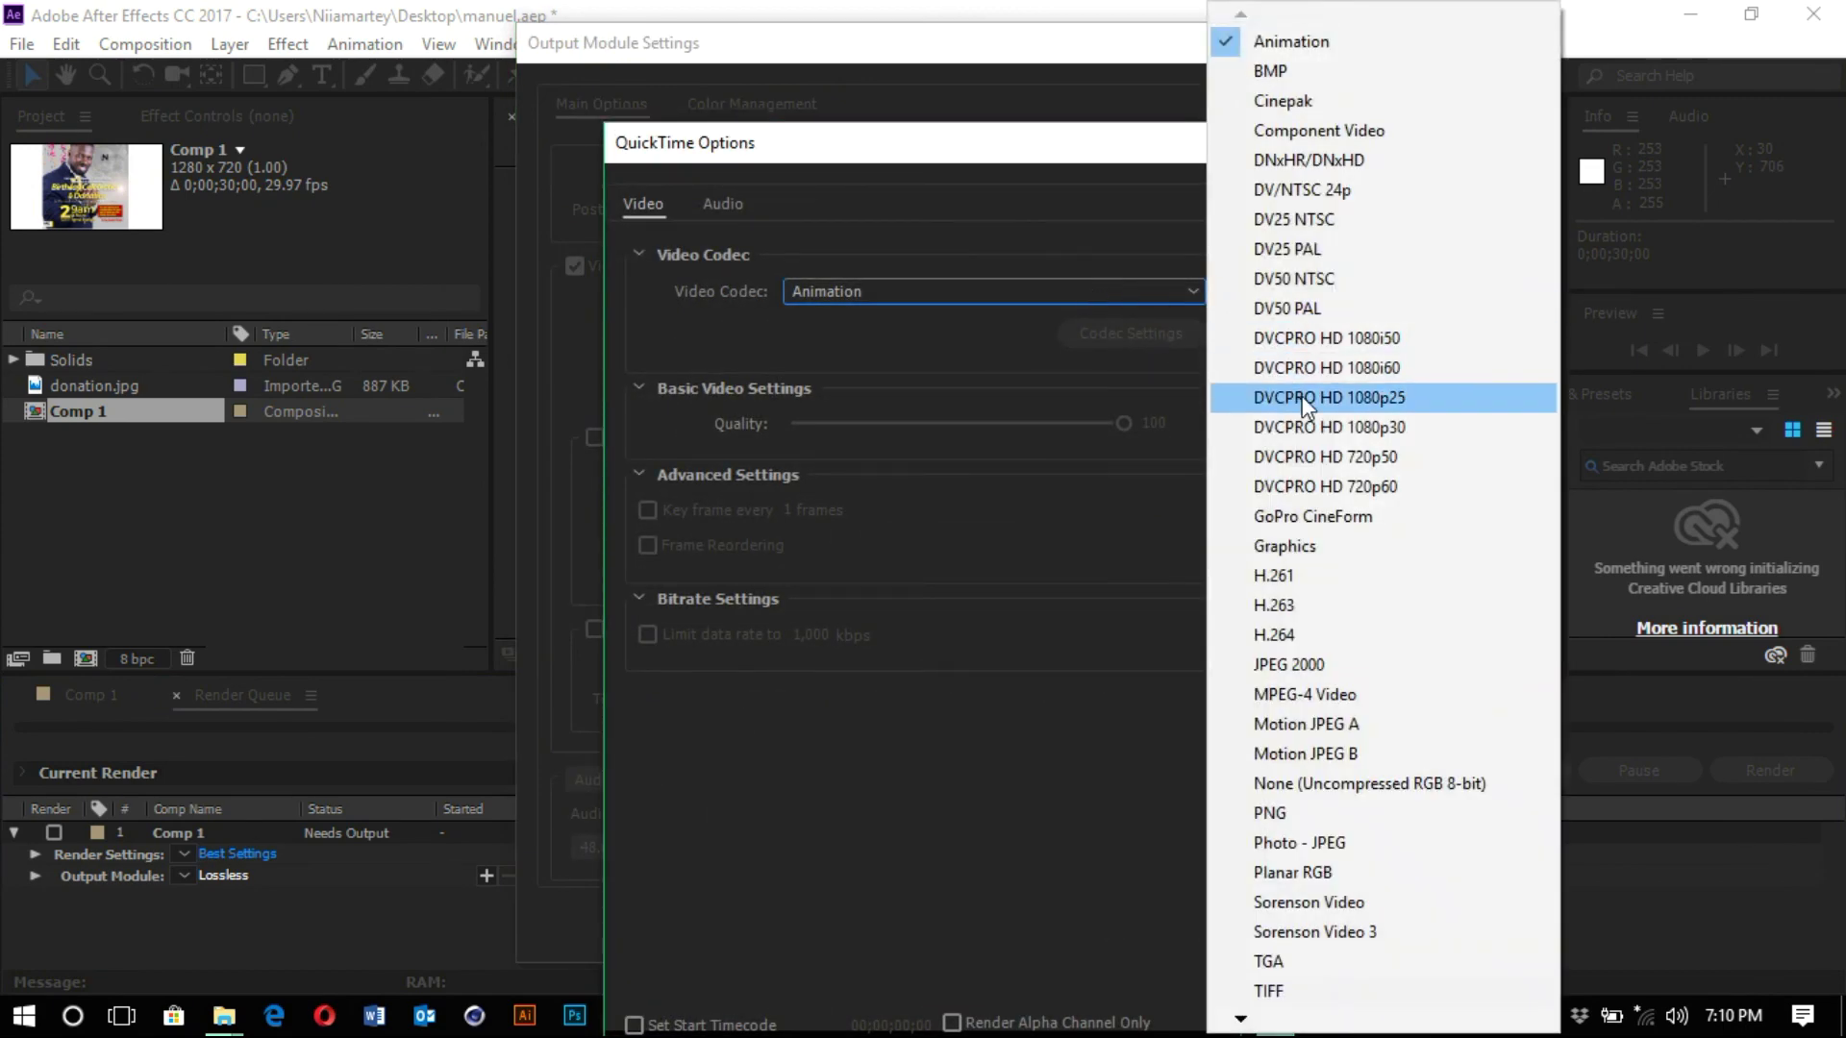
click(1310, 635)
click(1311, 635)
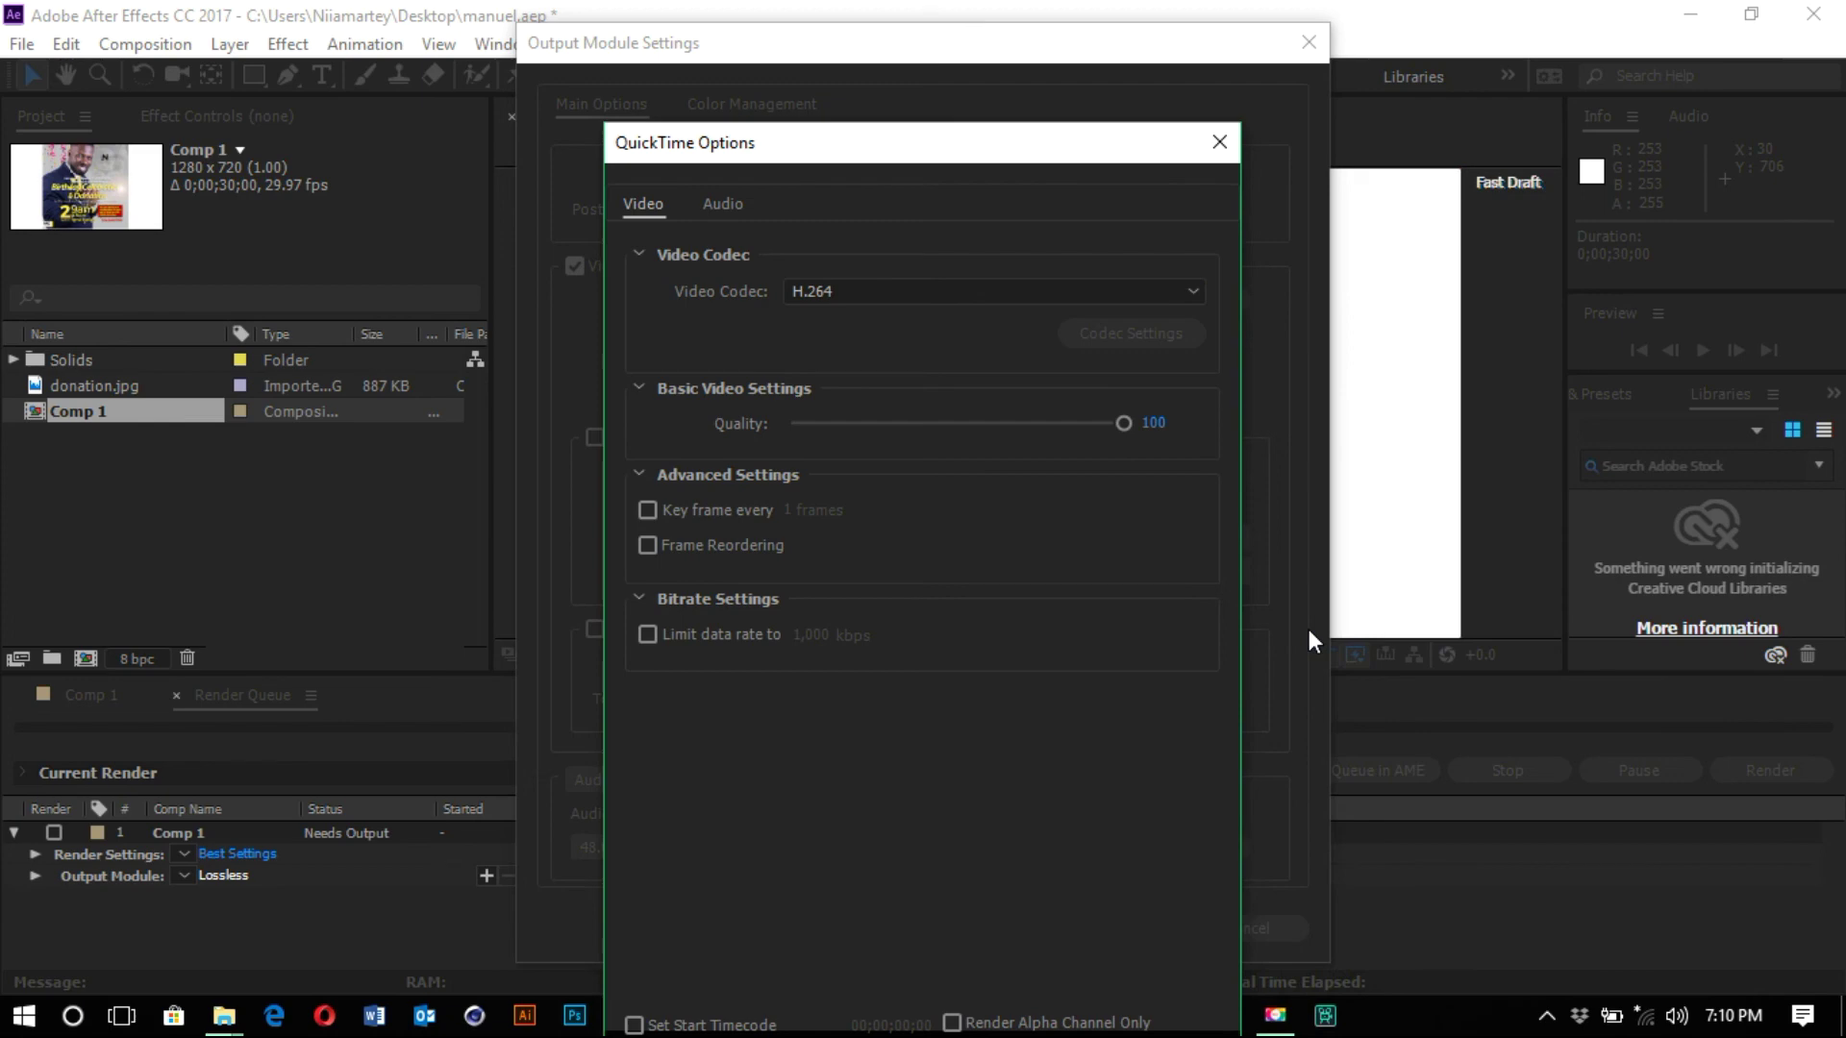
drag(1000, 147, 1017, 15)
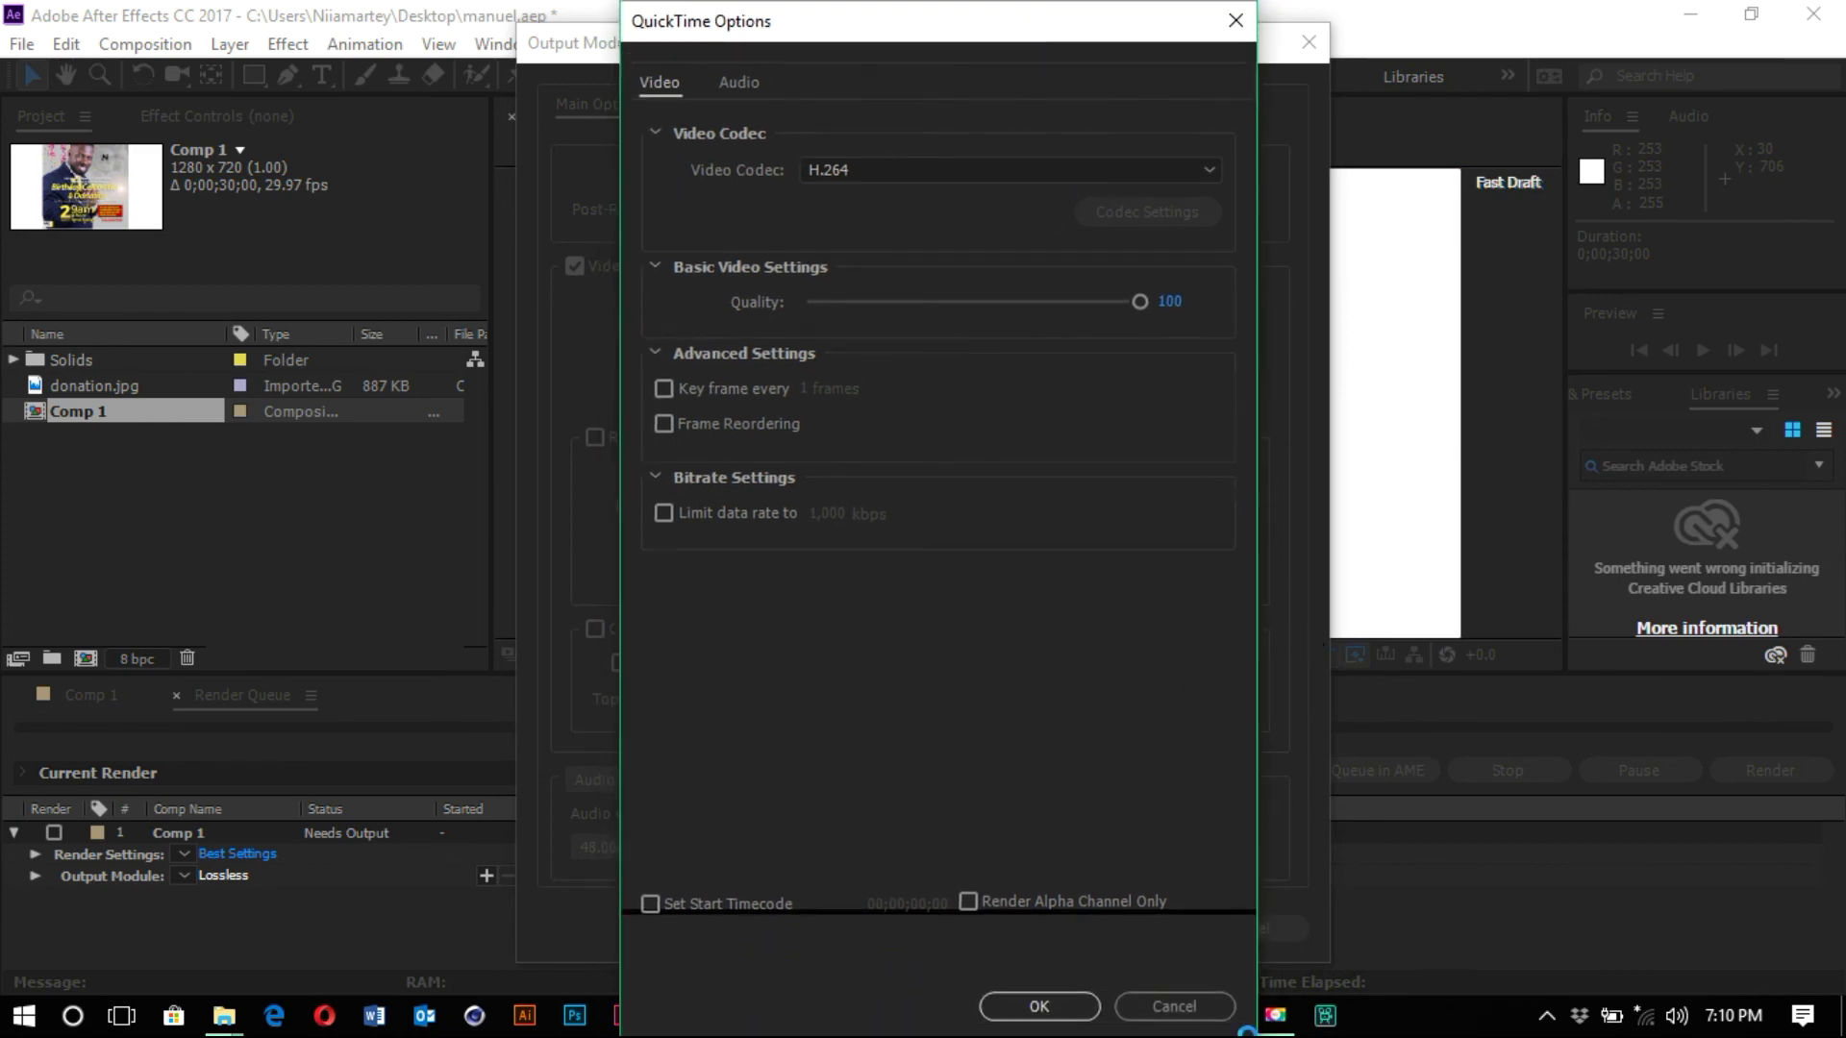
click(1062, 999)
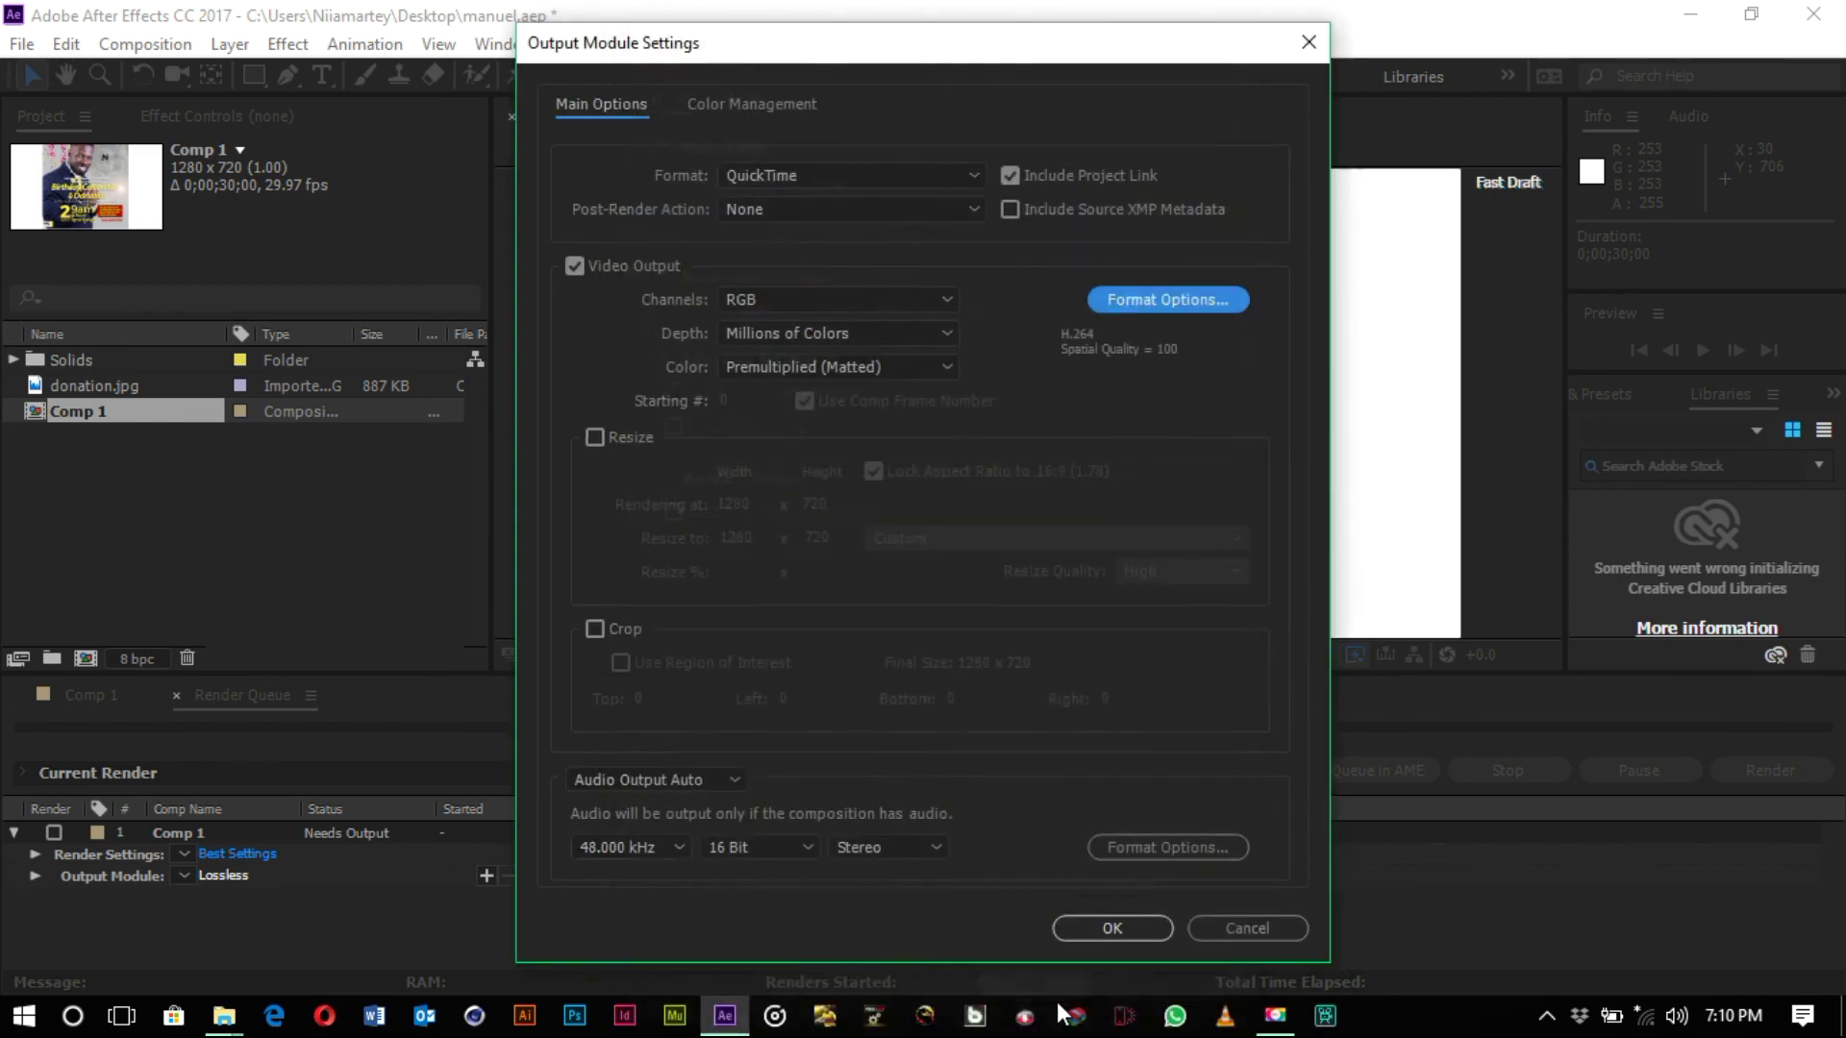
click(1115, 928)
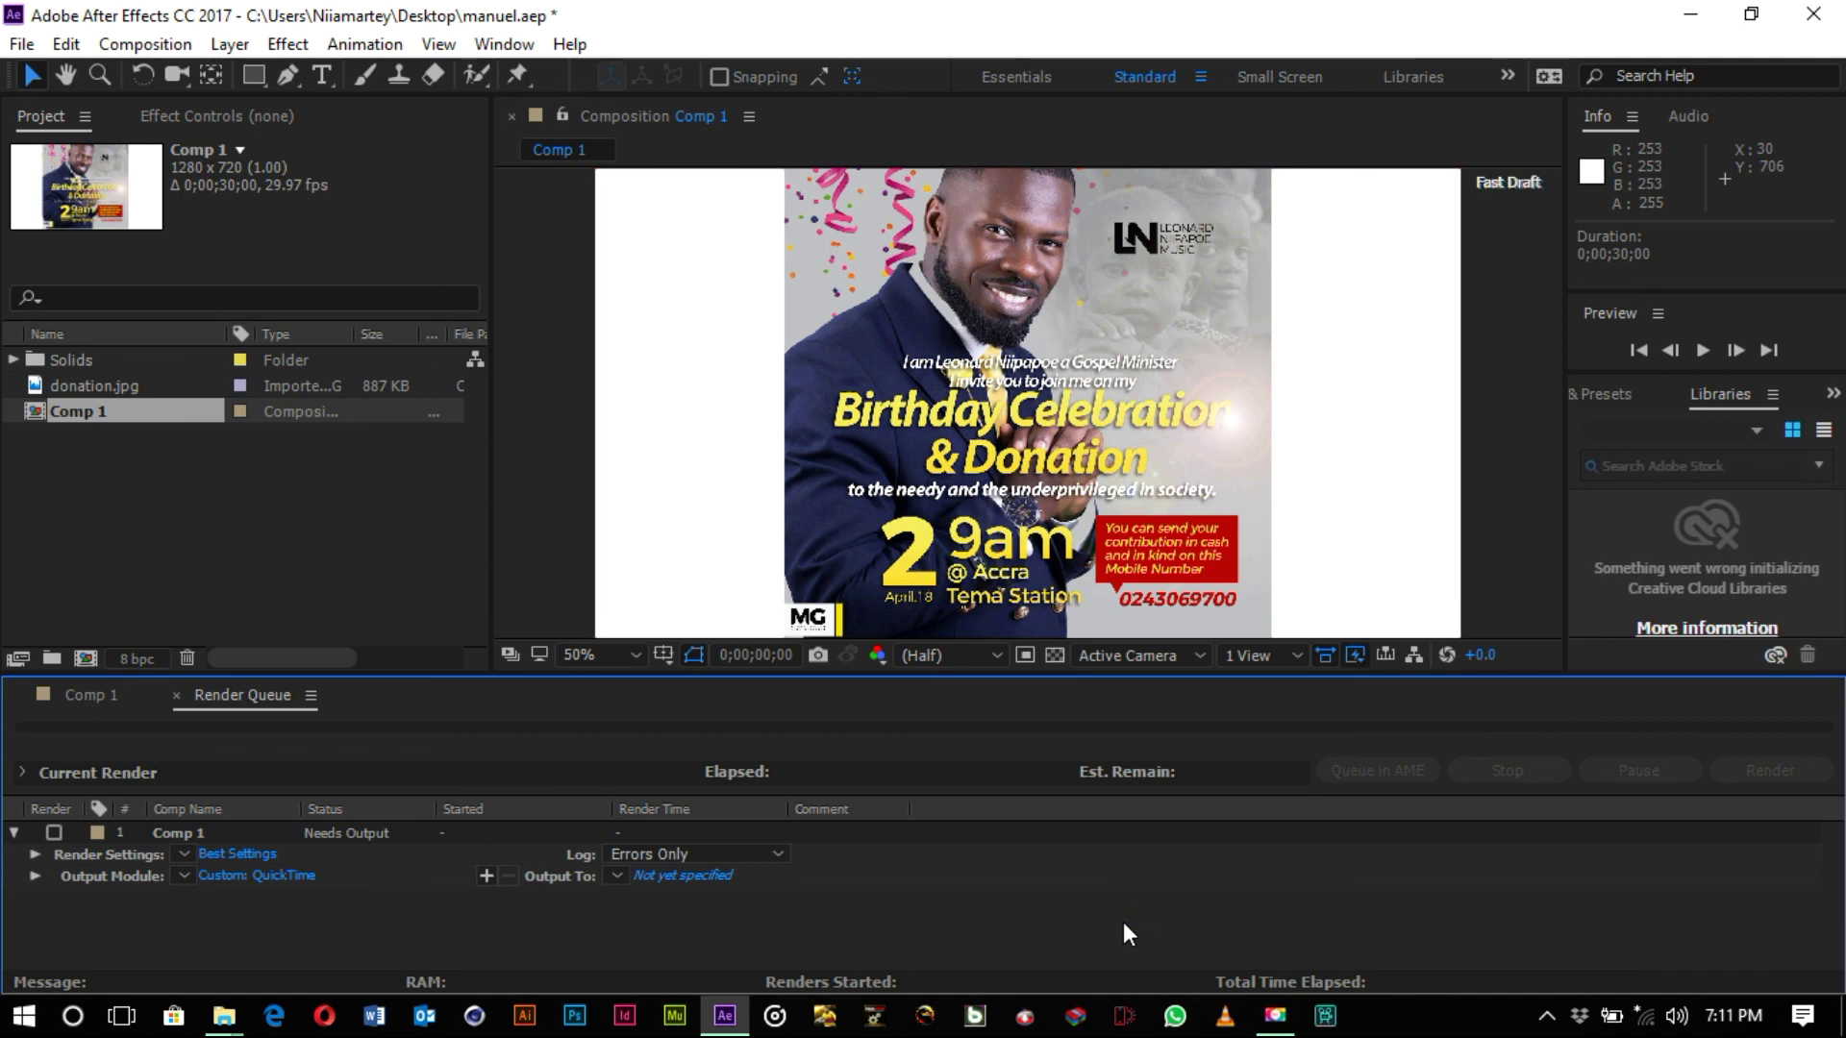
- Minimize After Effects to reveal the desktop with the manuel project icon
click(1699, 16)
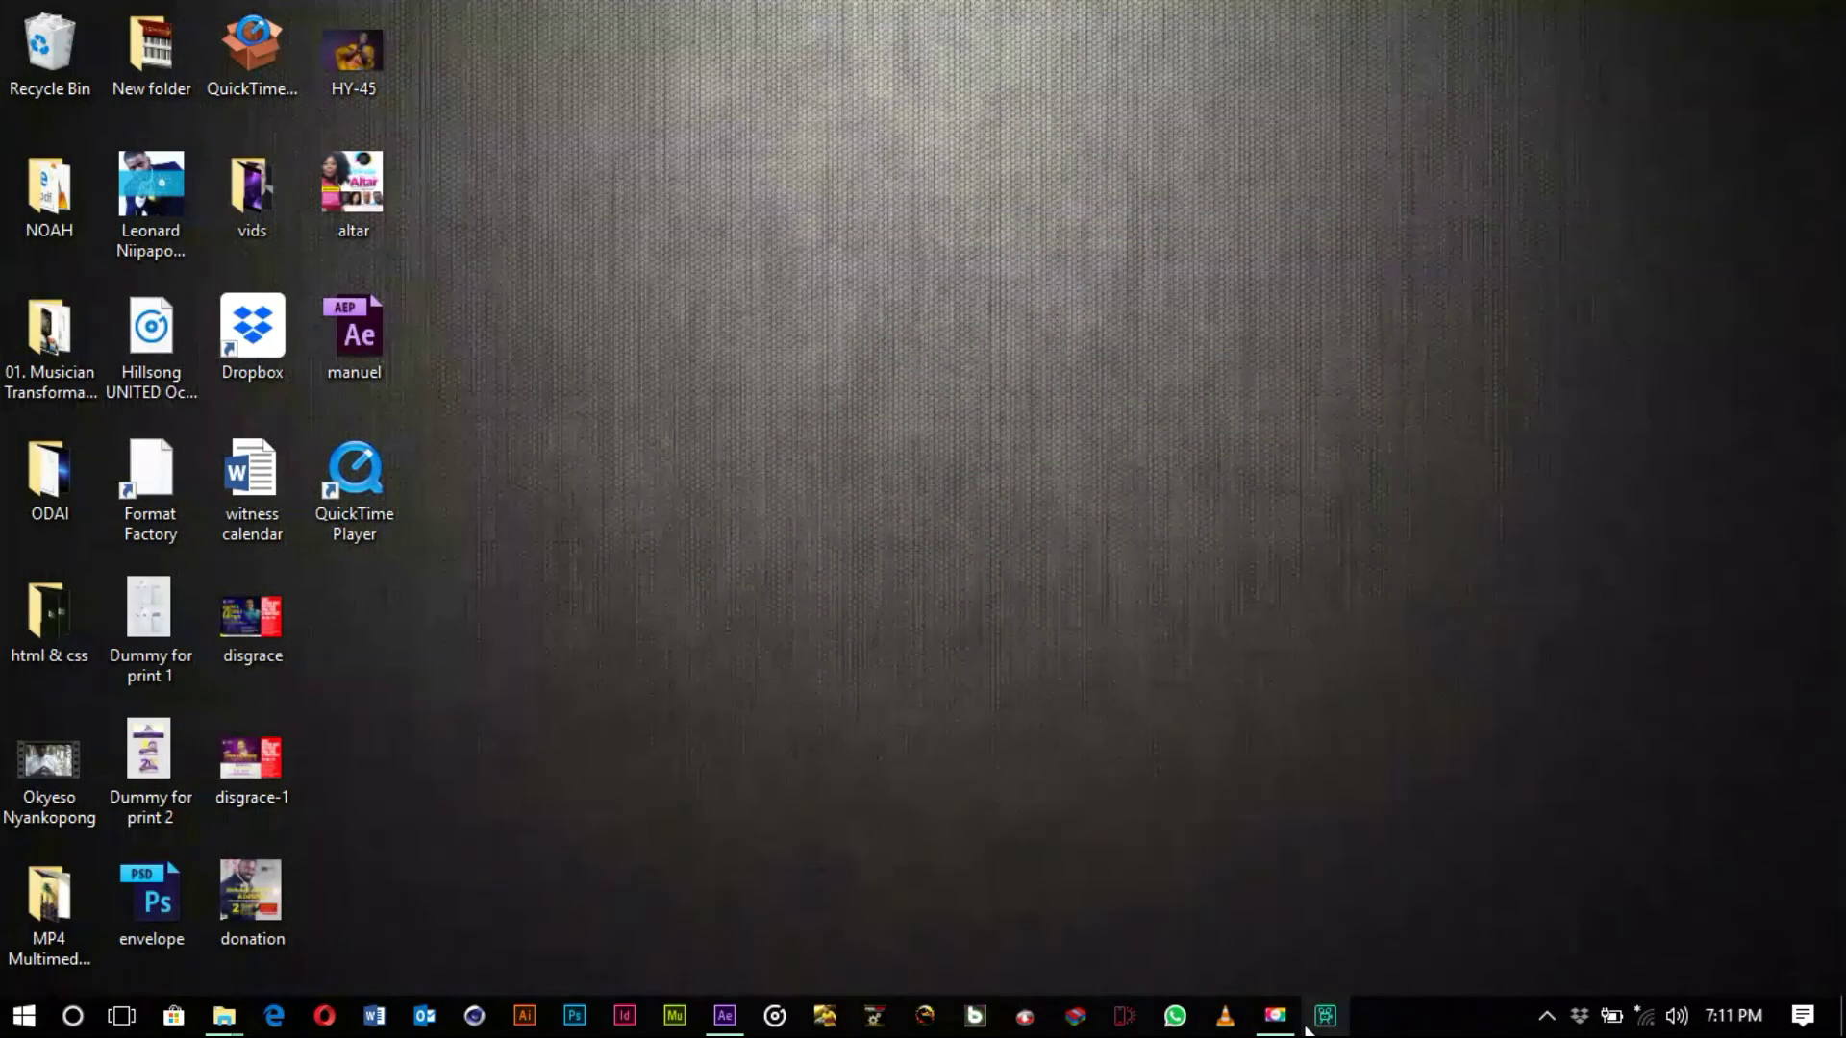